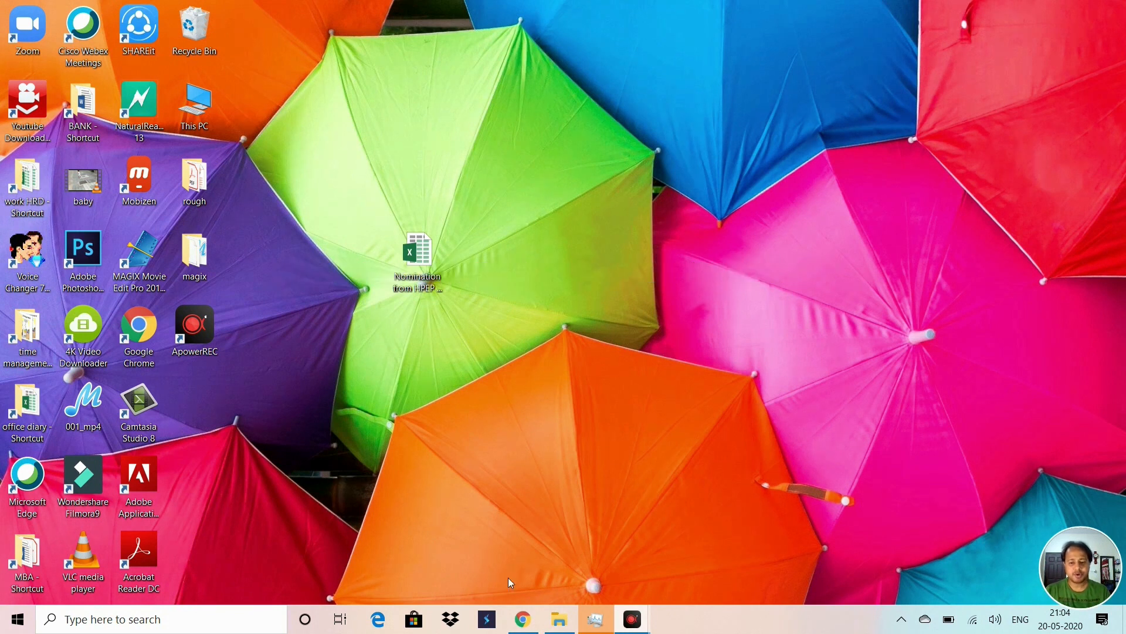
Step: Restore the Chrome window from the taskbar, showing a New Tab beside Google Calendar
mouse_move(514, 624)
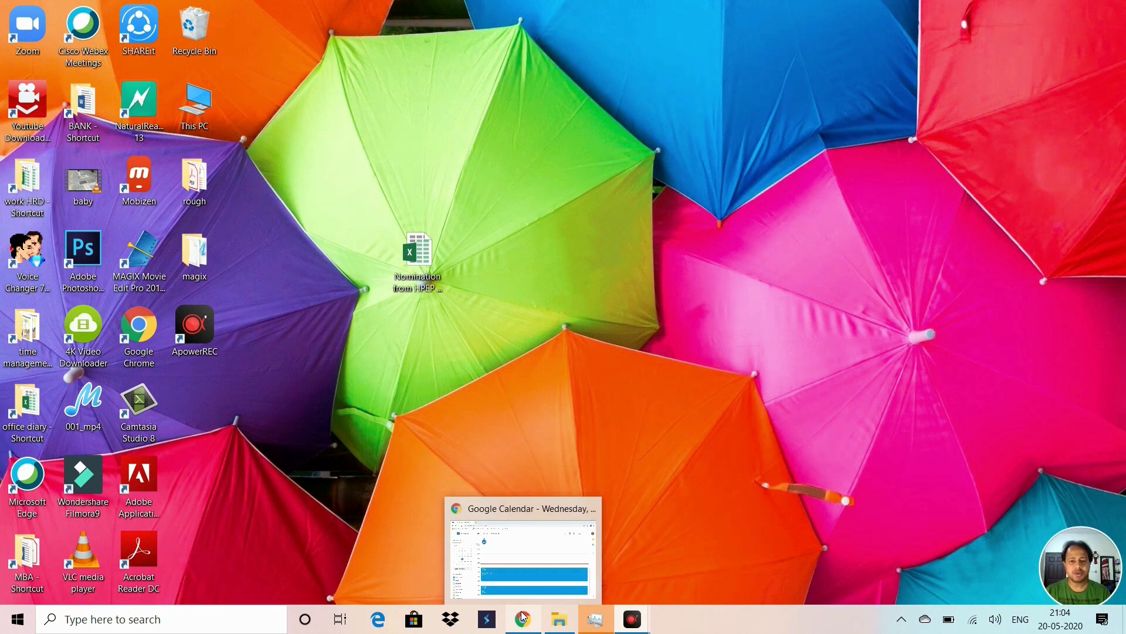
click(522, 616)
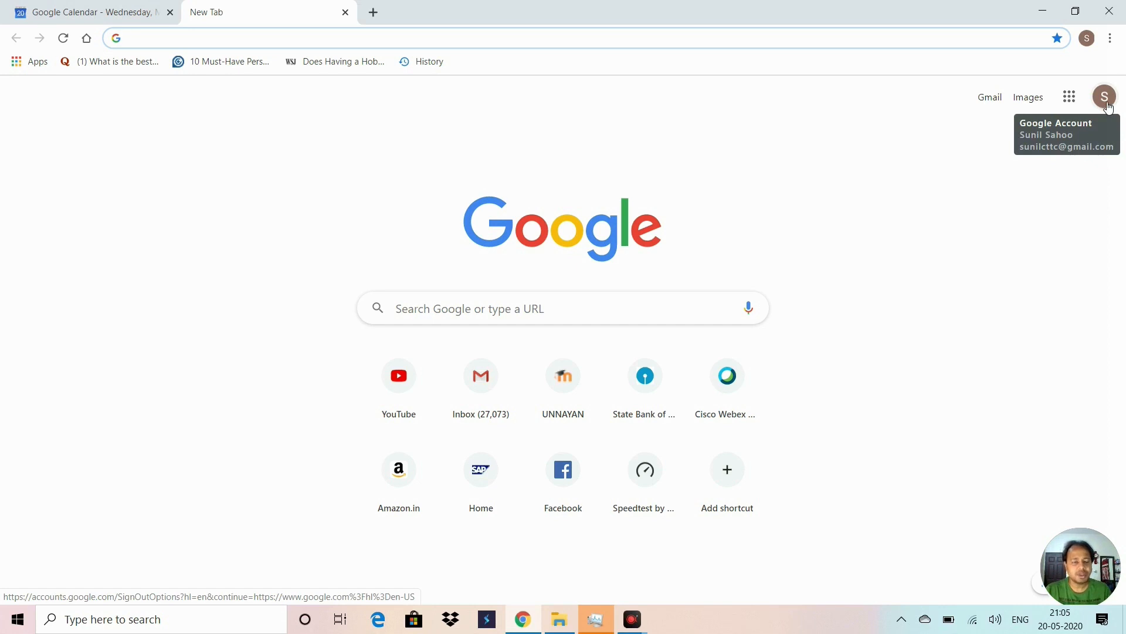
Step: Go to Gmail via the address bar and show the list of signed-in accounts
click(220, 44)
text(gmail.com)
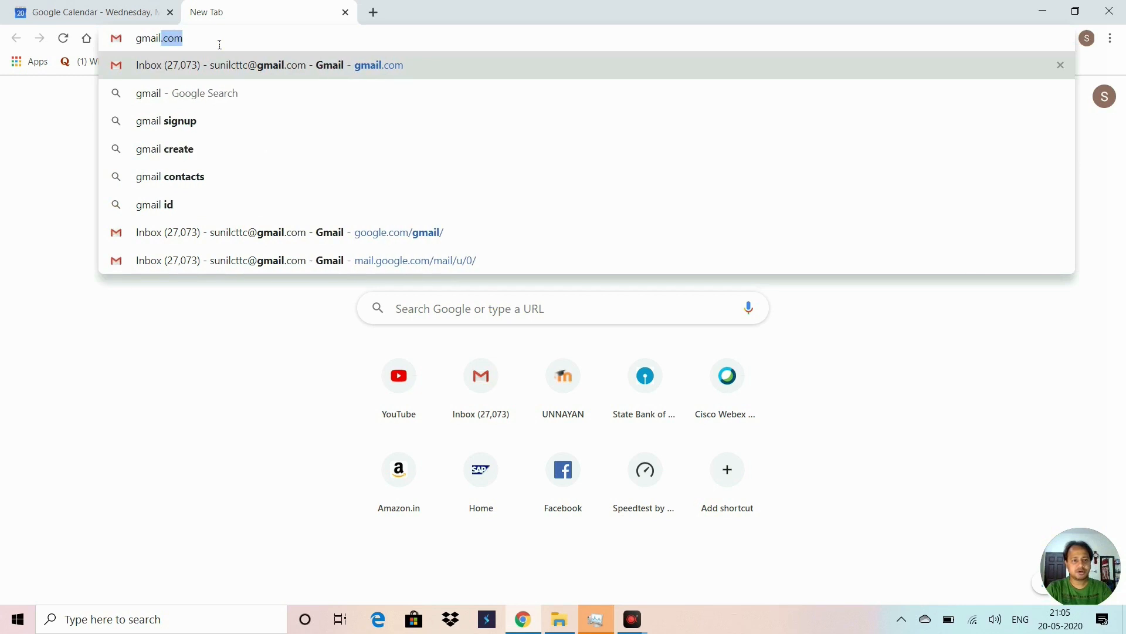
key(Return)
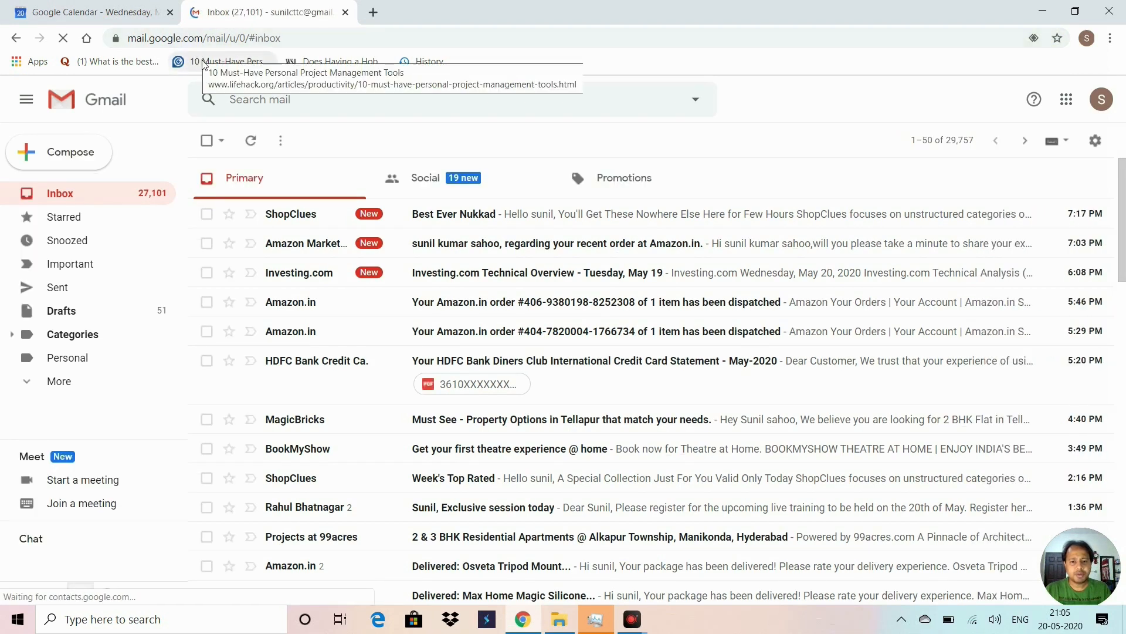
click(1103, 100)
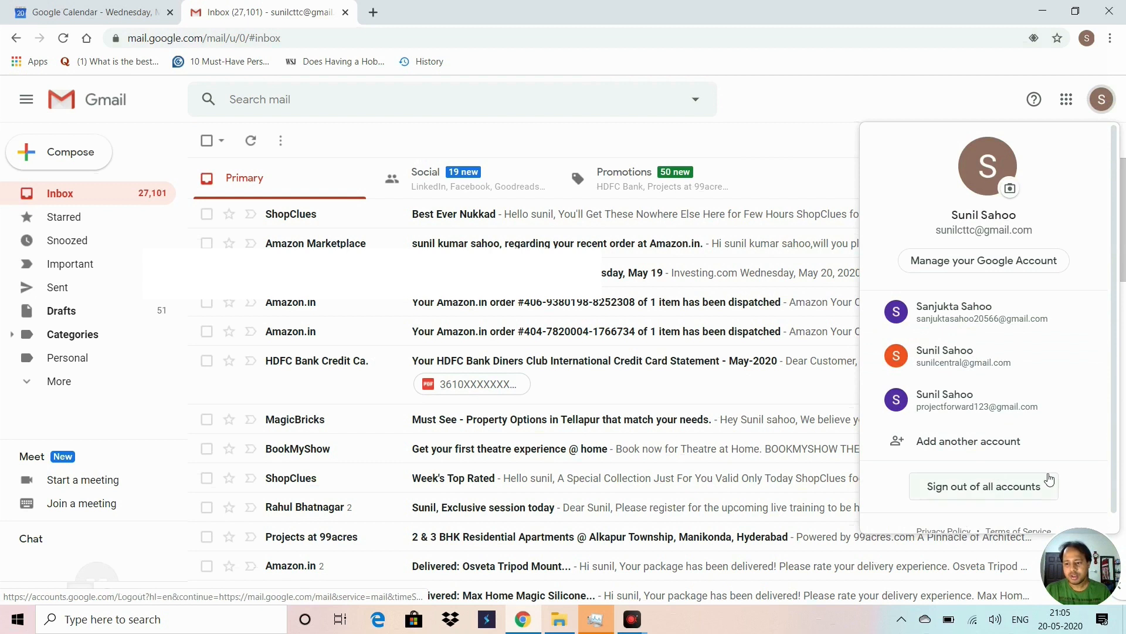
scroll(1056, 464, down, 1)
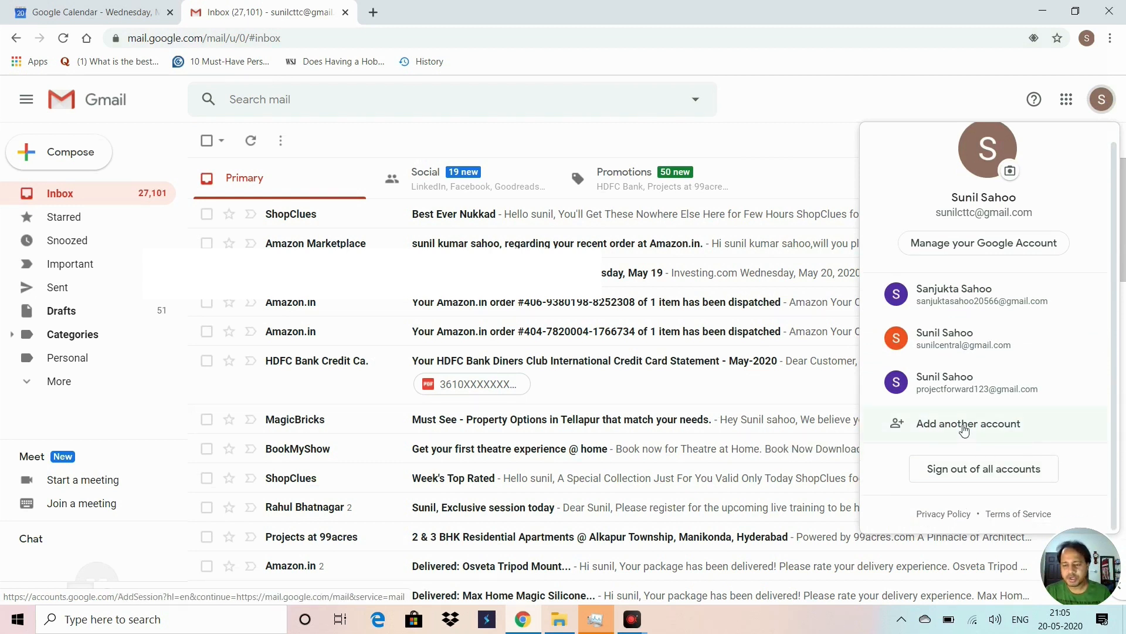
Step: Add another account and choose to create a new one for personal use
click(941, 432)
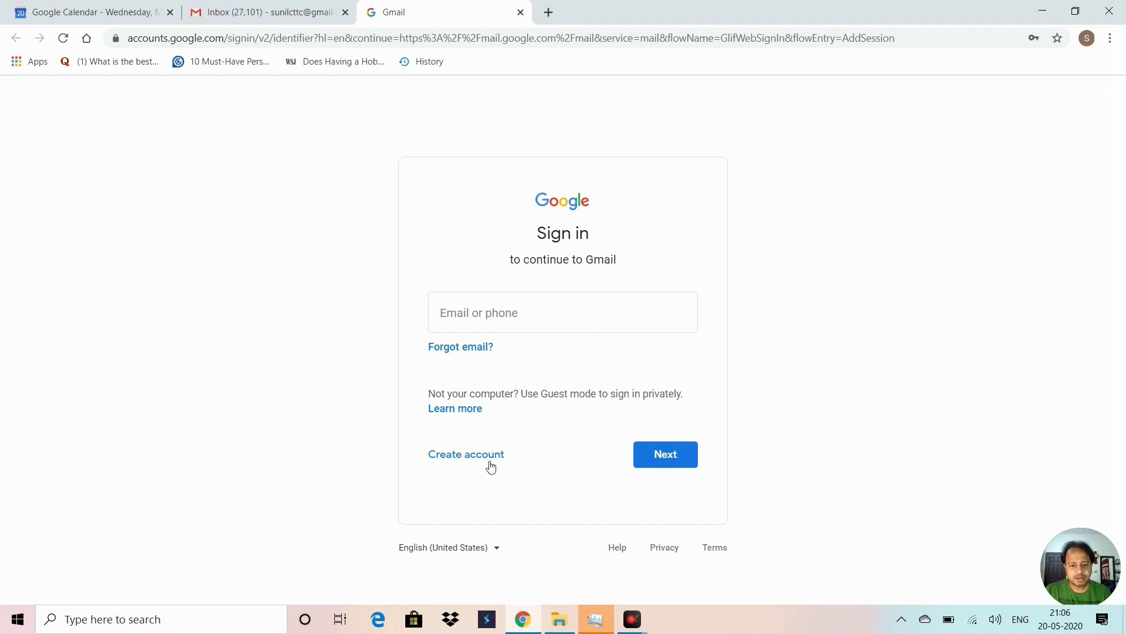
click(454, 461)
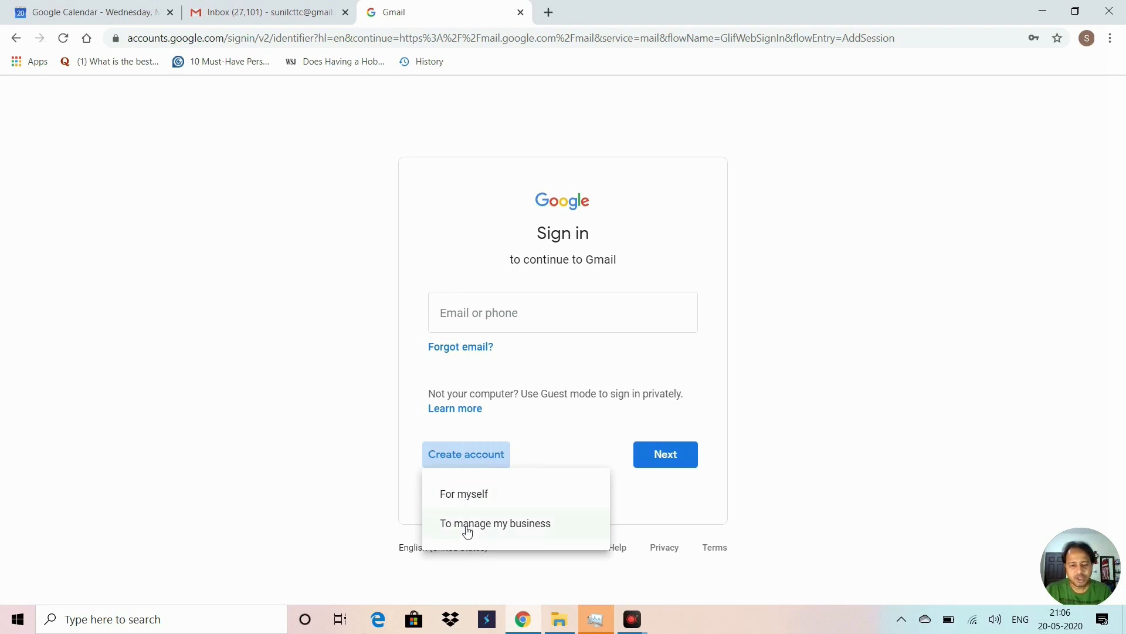
click(462, 498)
Step: Enter the new account's first name, last name and desired username
click(410, 290)
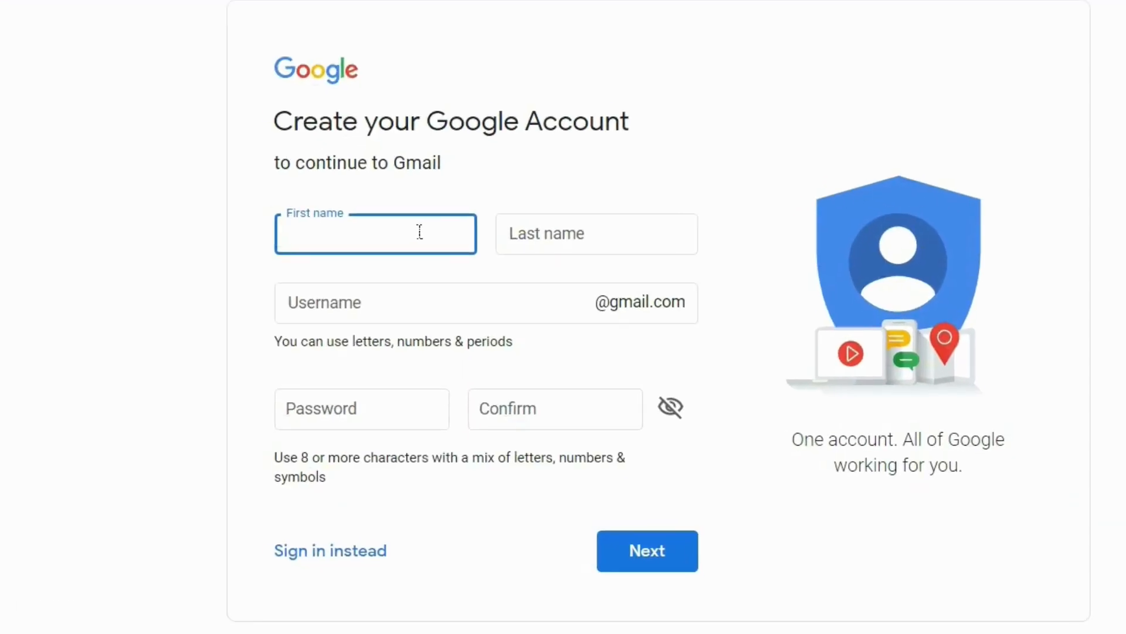
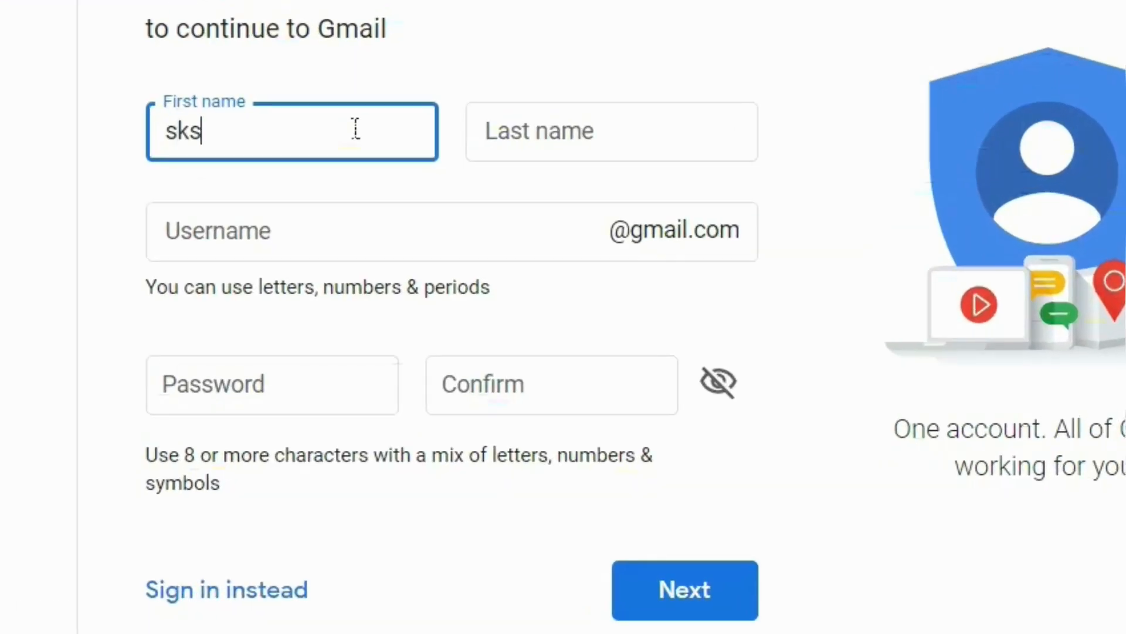
key(Tab)
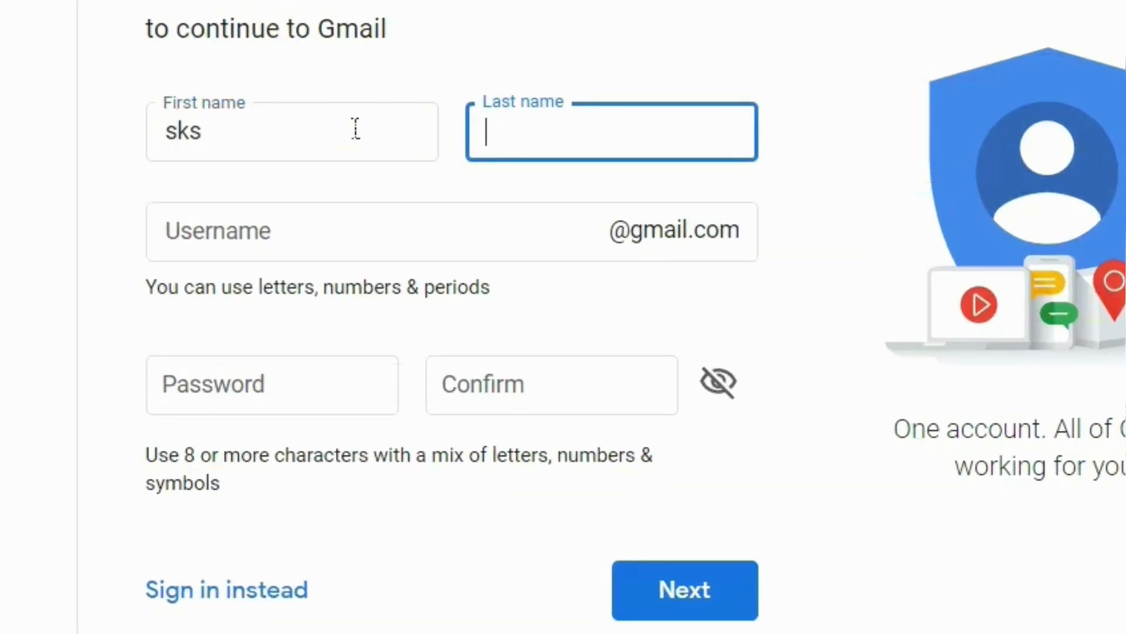
click(437, 248)
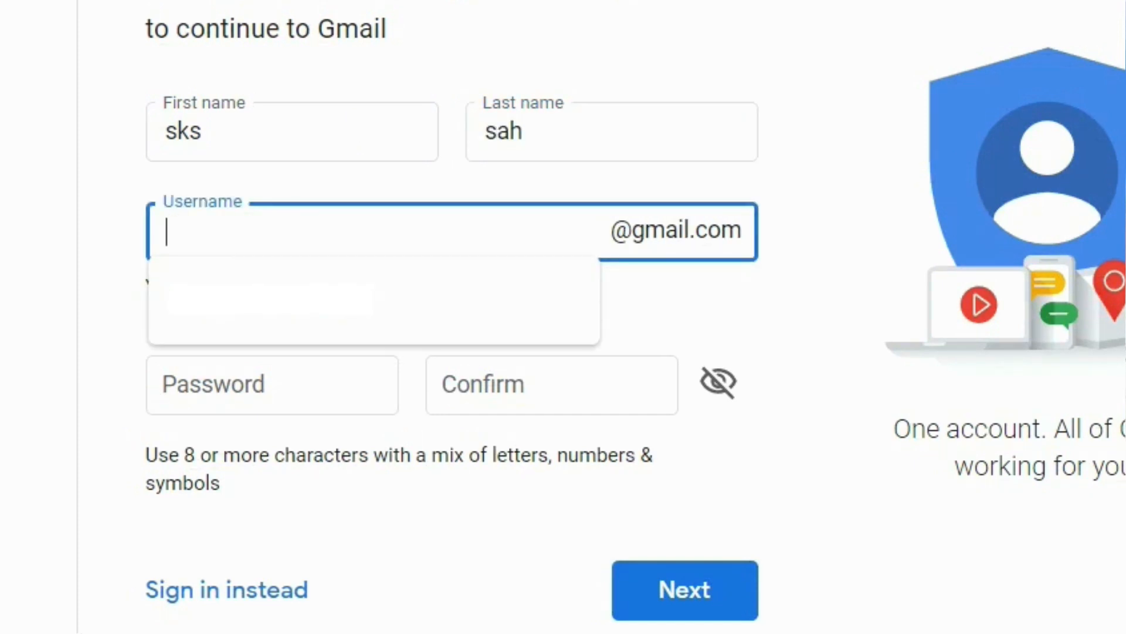
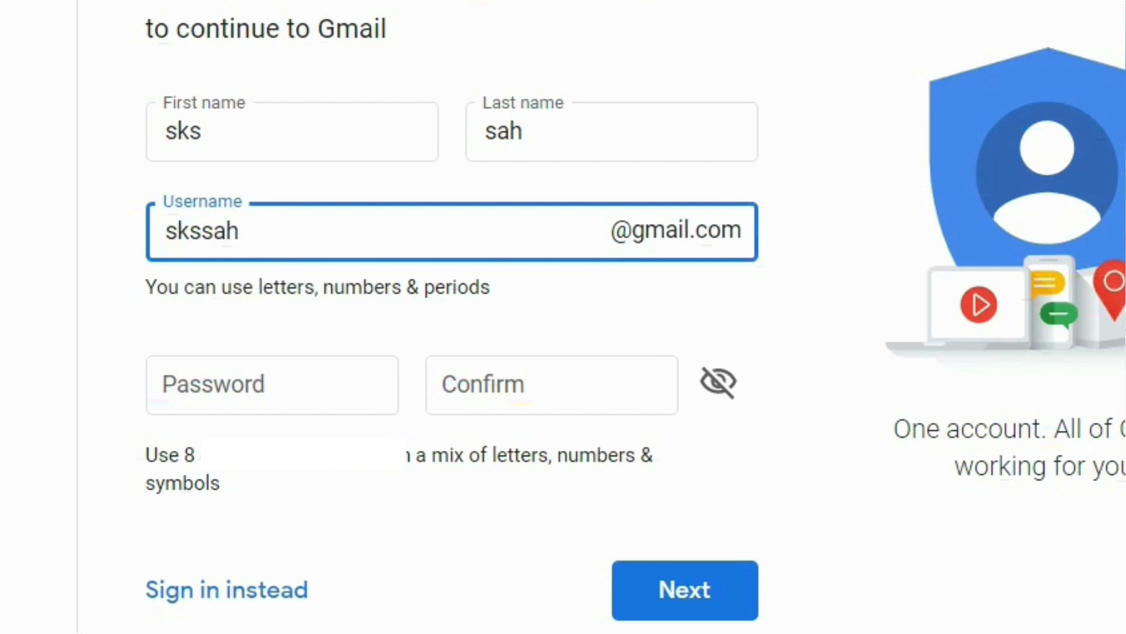
key(Tab)
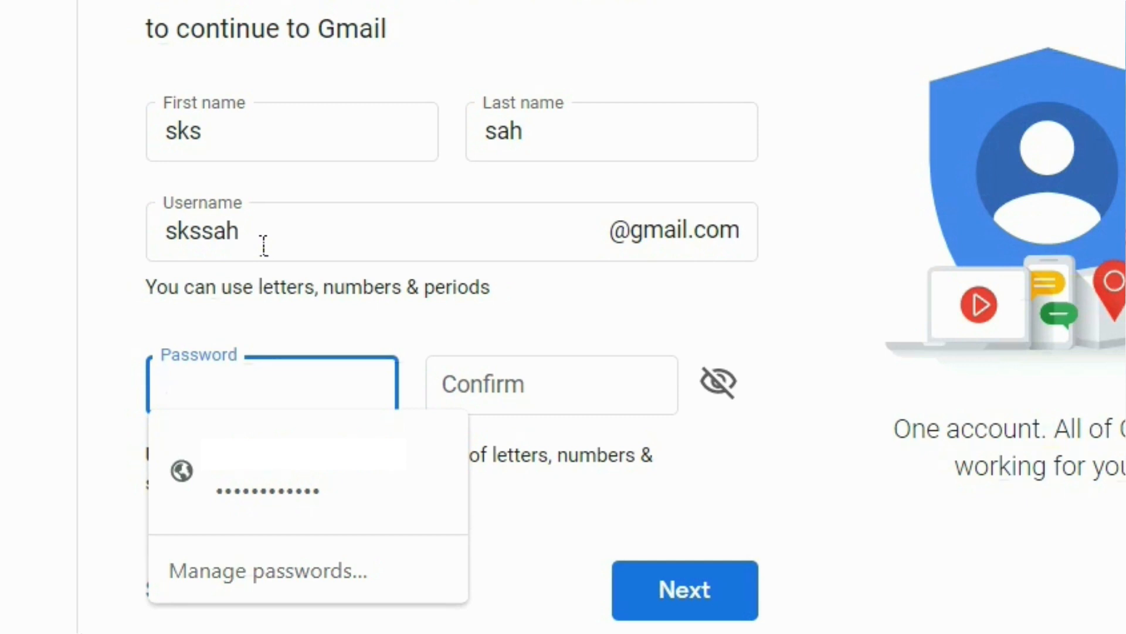
click(327, 242)
Step: Enter and confirm the account password, then submit the form
click(267, 393)
text(******)
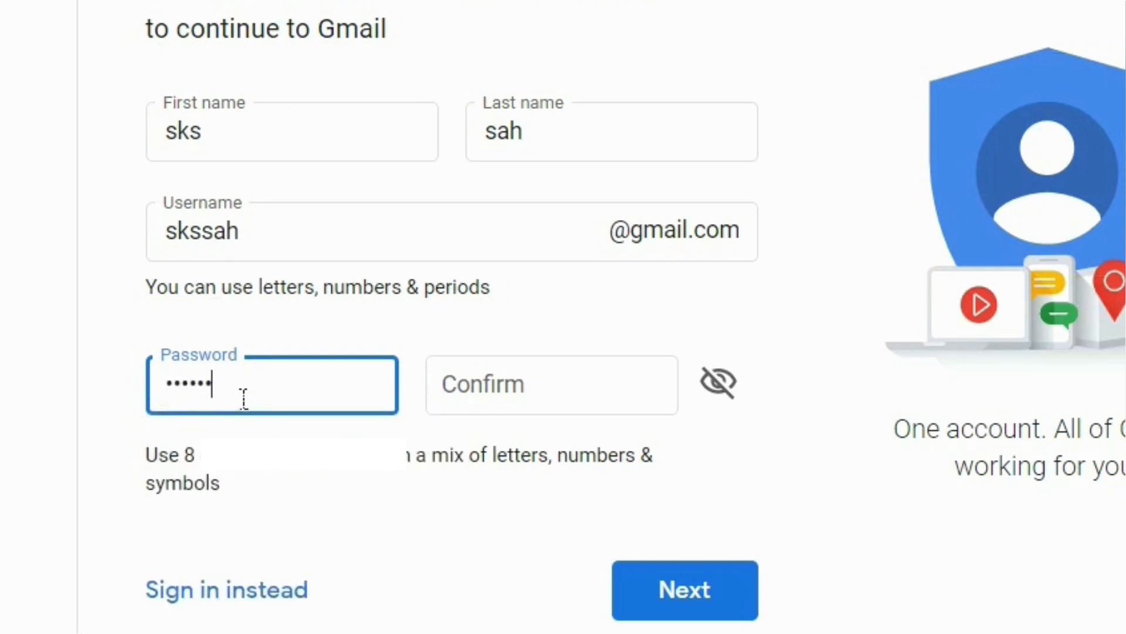
text(****)
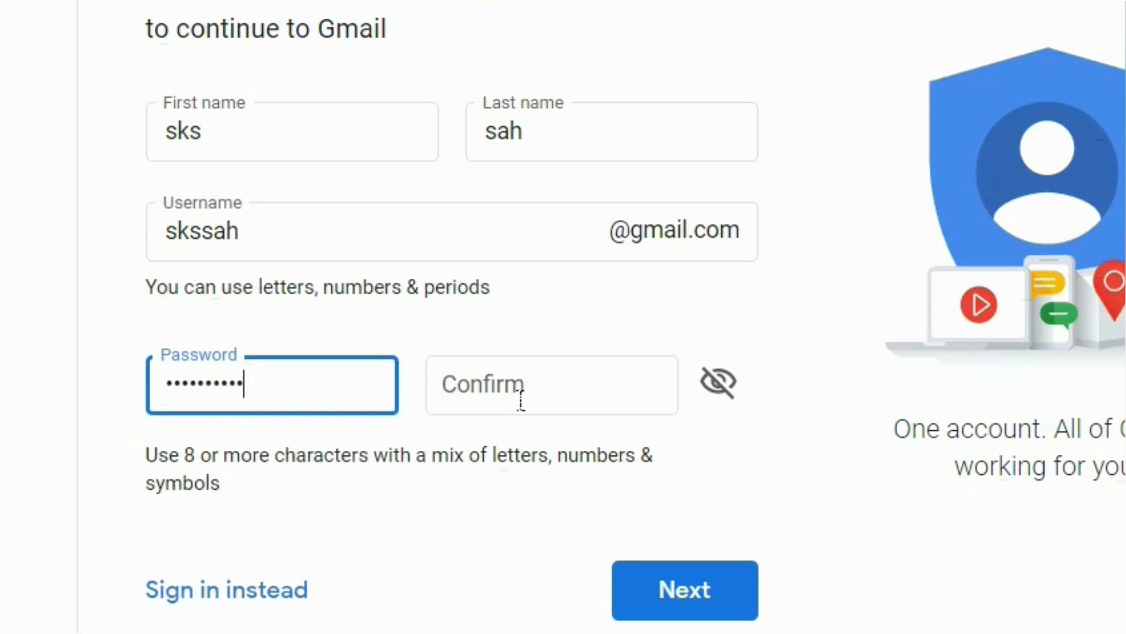
click(520, 399)
text(******)
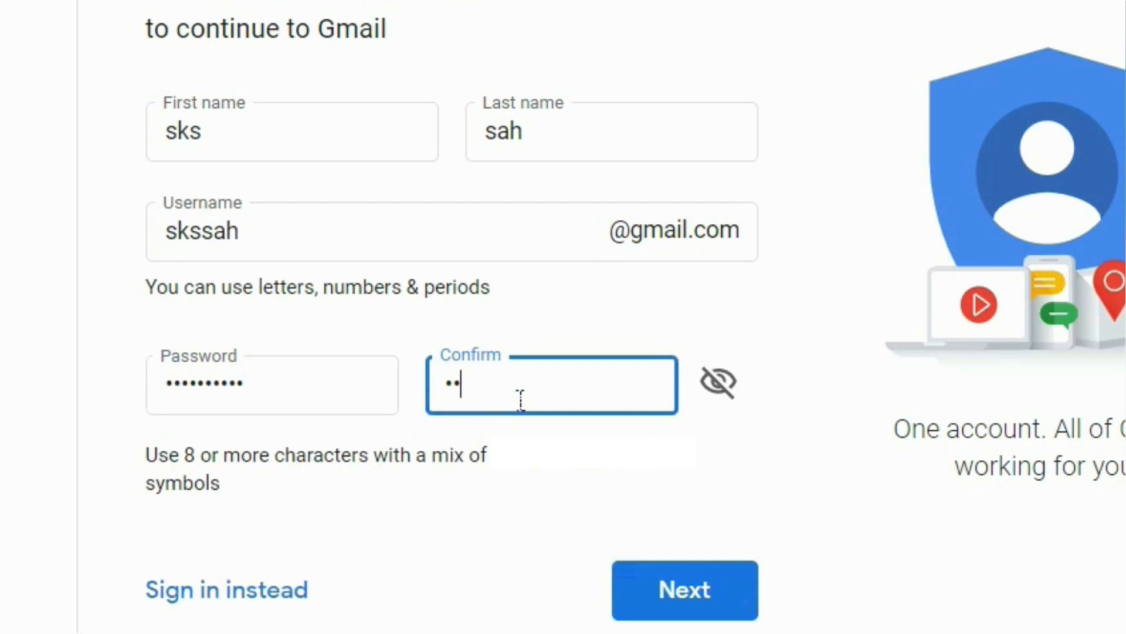
text(****)
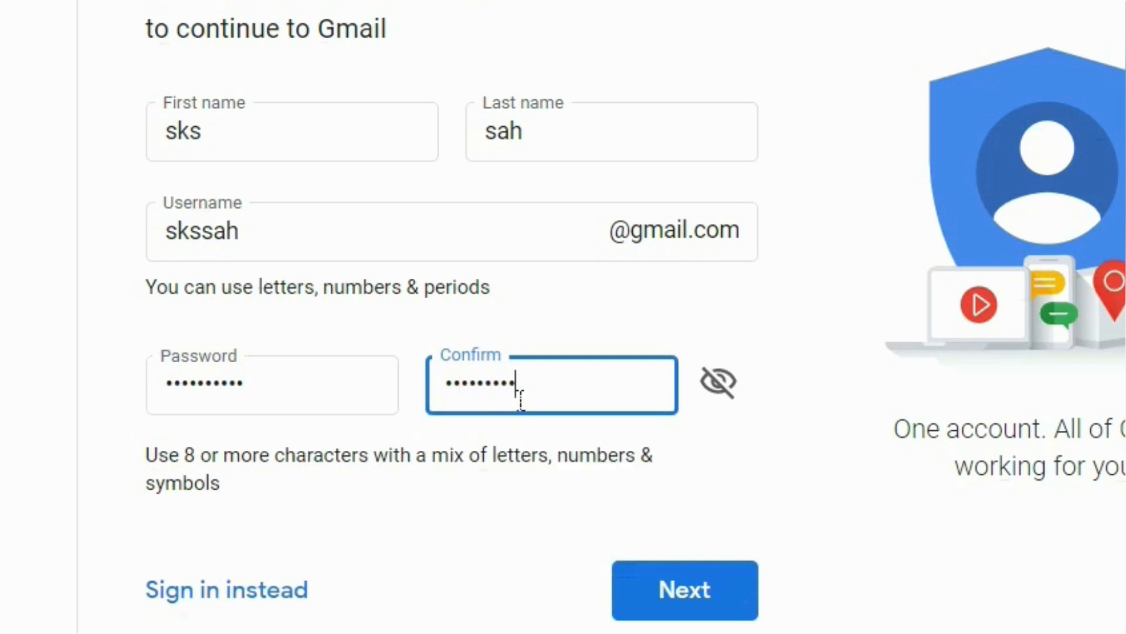
key(Tab)
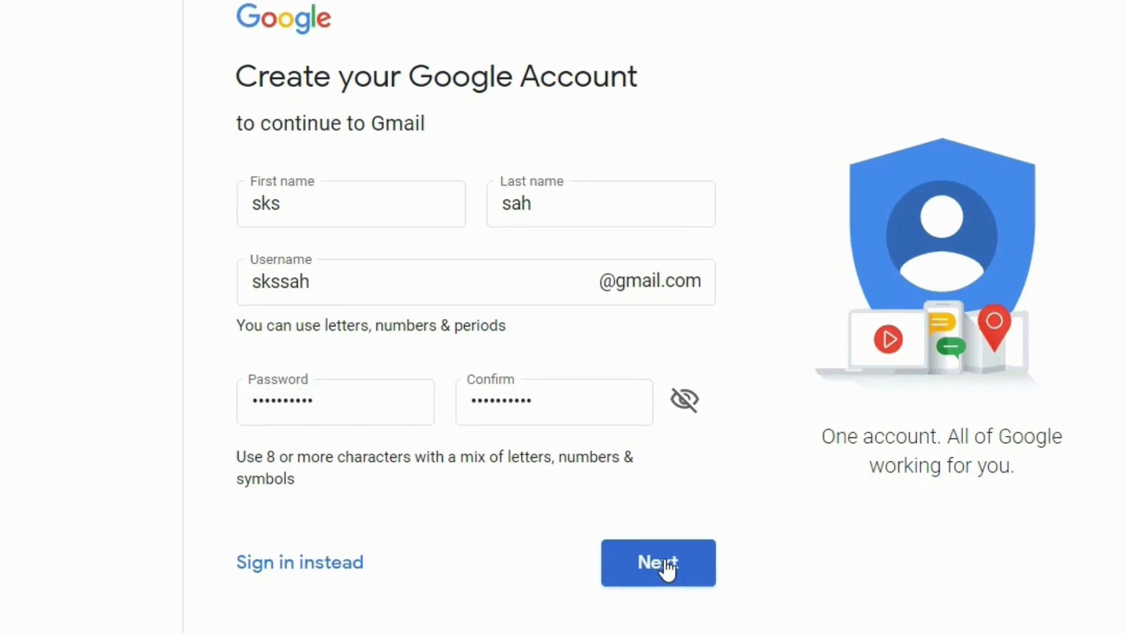
click(694, 591)
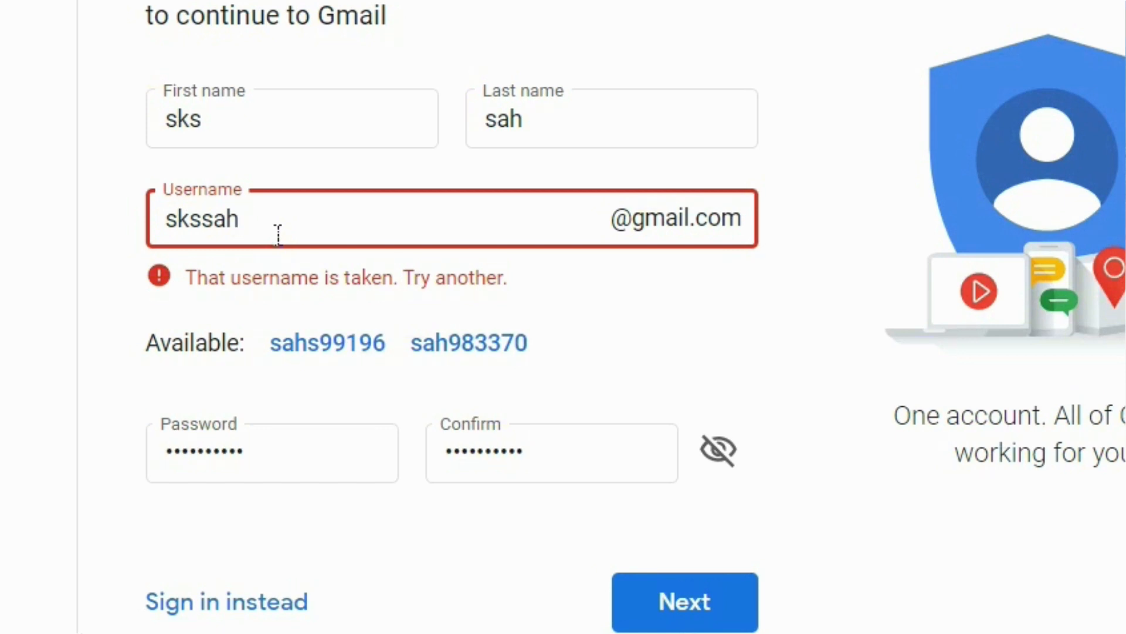
Step: Change the digits appended to the taken username and resubmit until it is accepted
text(123)
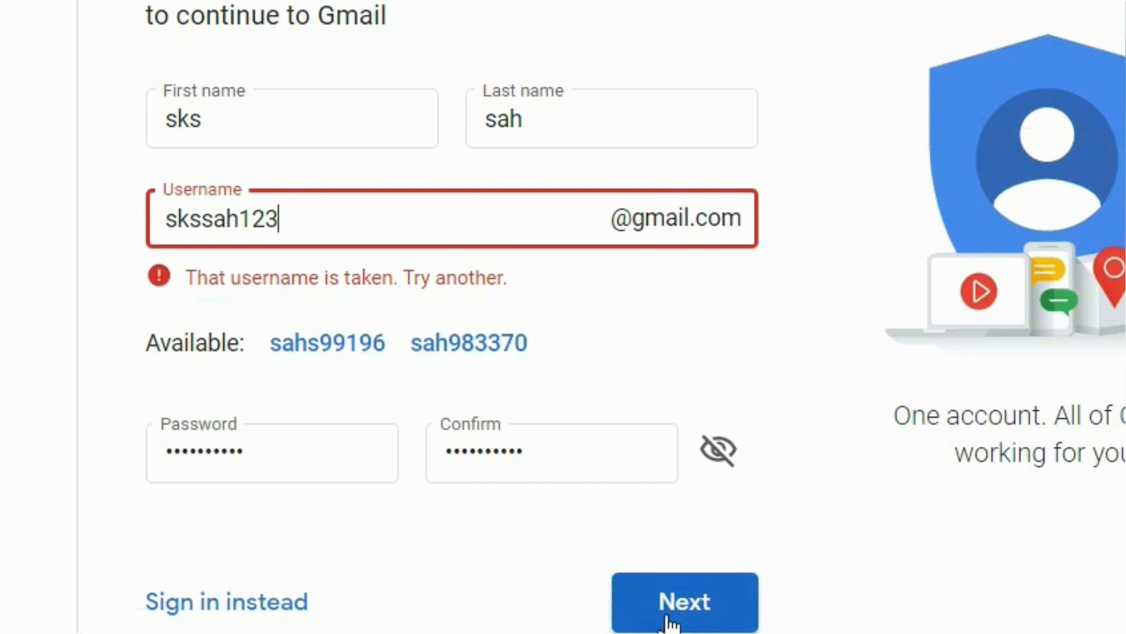
click(665, 622)
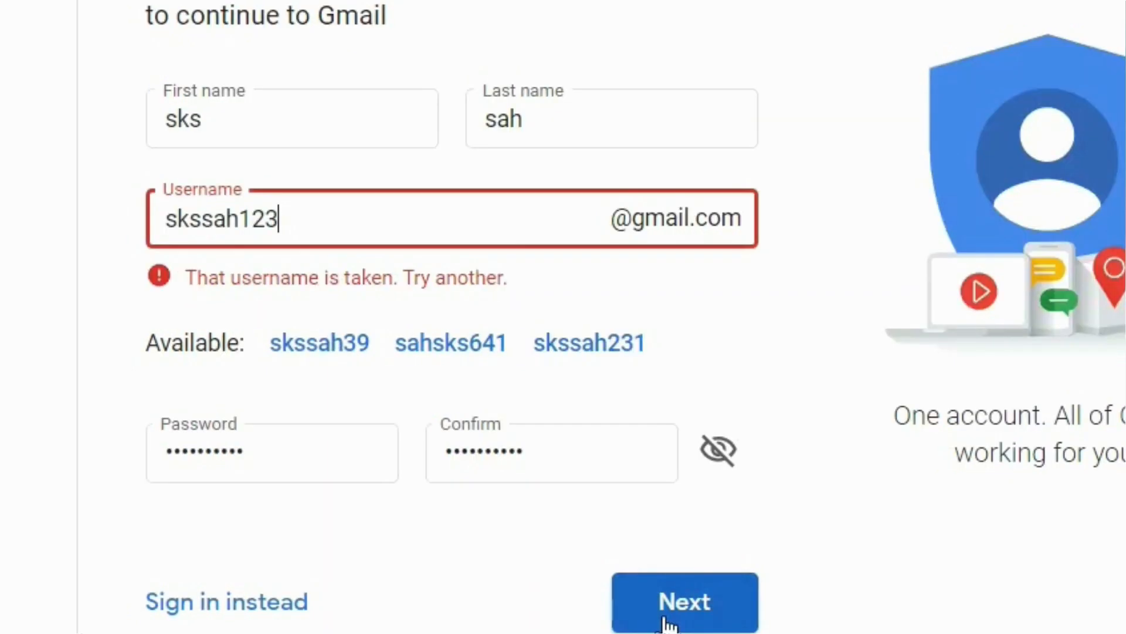
key(shift+Left)
key(shift+Left)
key(shift+Left)
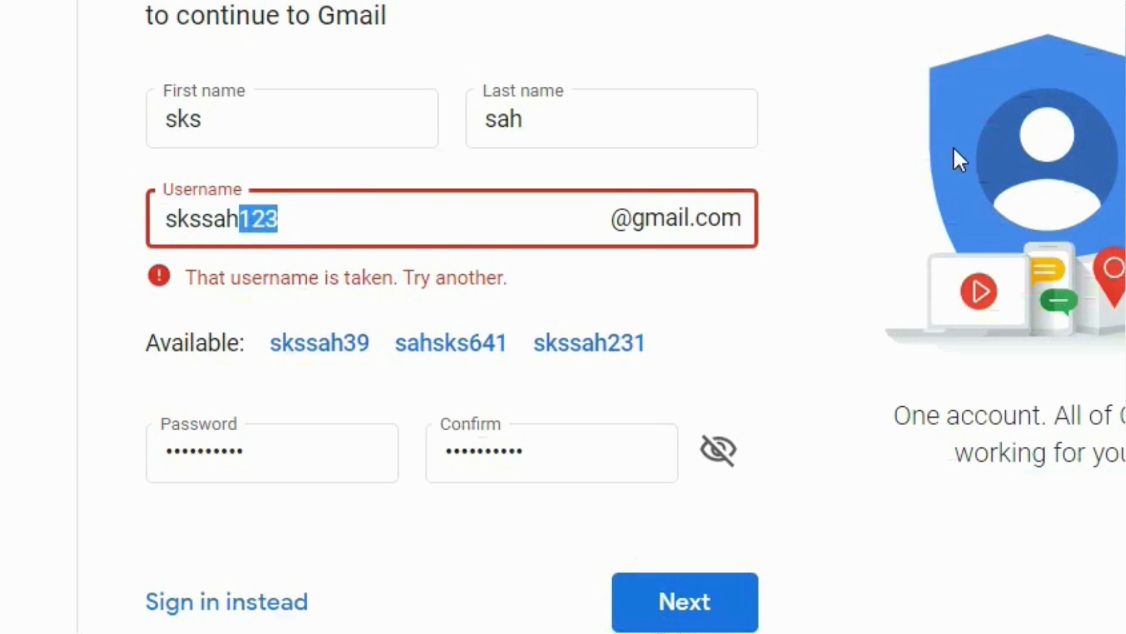
text(789)
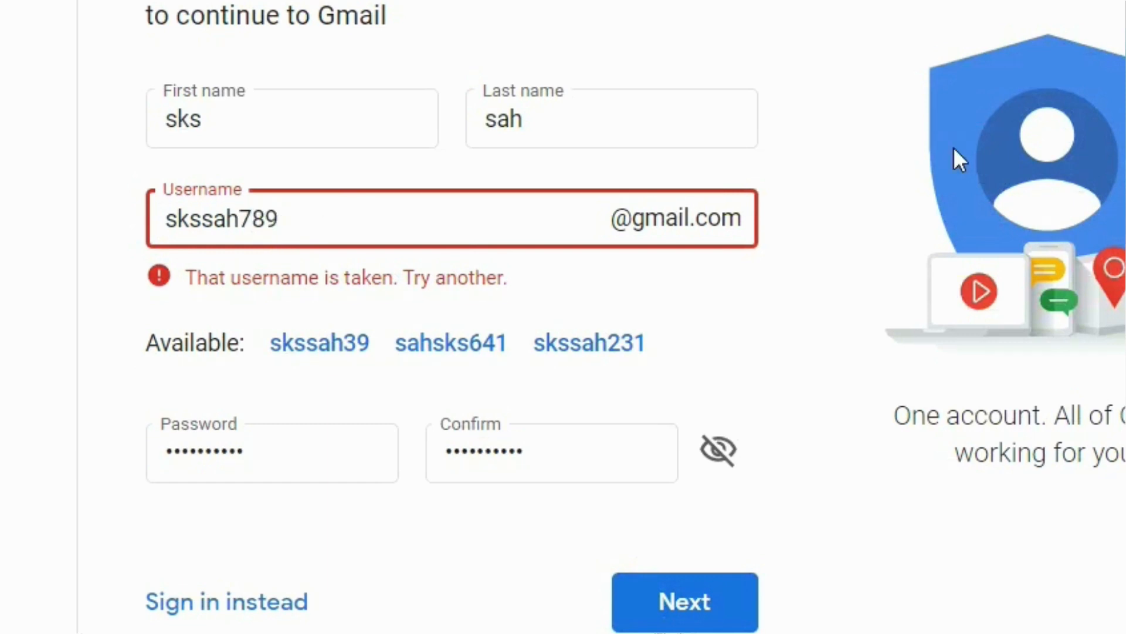
click(684, 618)
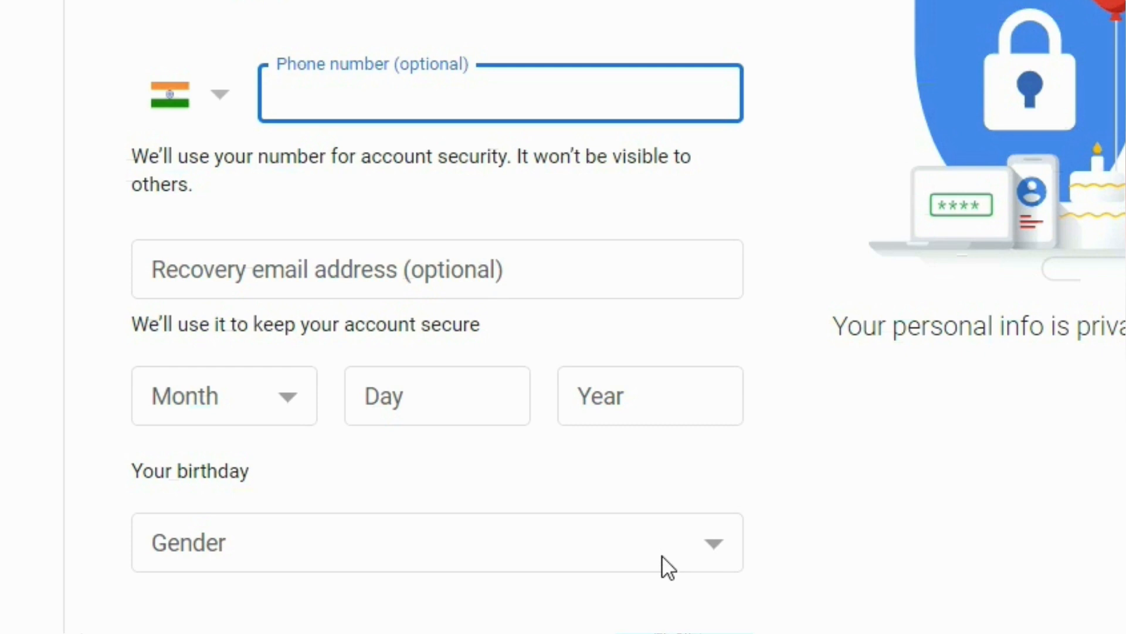
Step: Dismiss the phone number suggestions and fill in a recovery email address
click(358, 108)
click(629, 176)
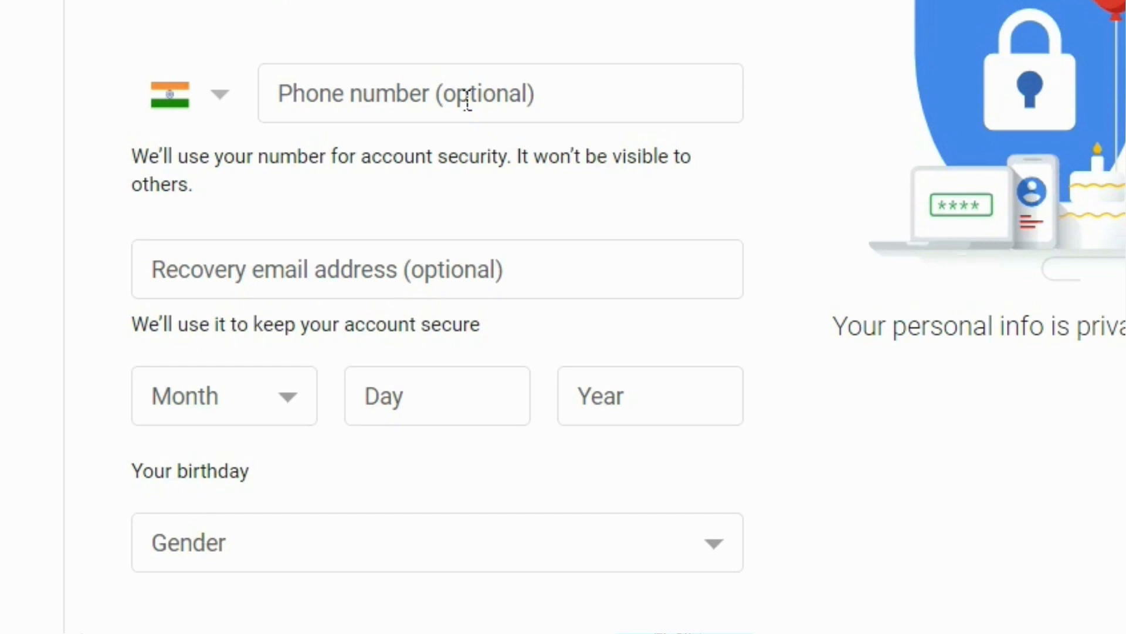
click(284, 278)
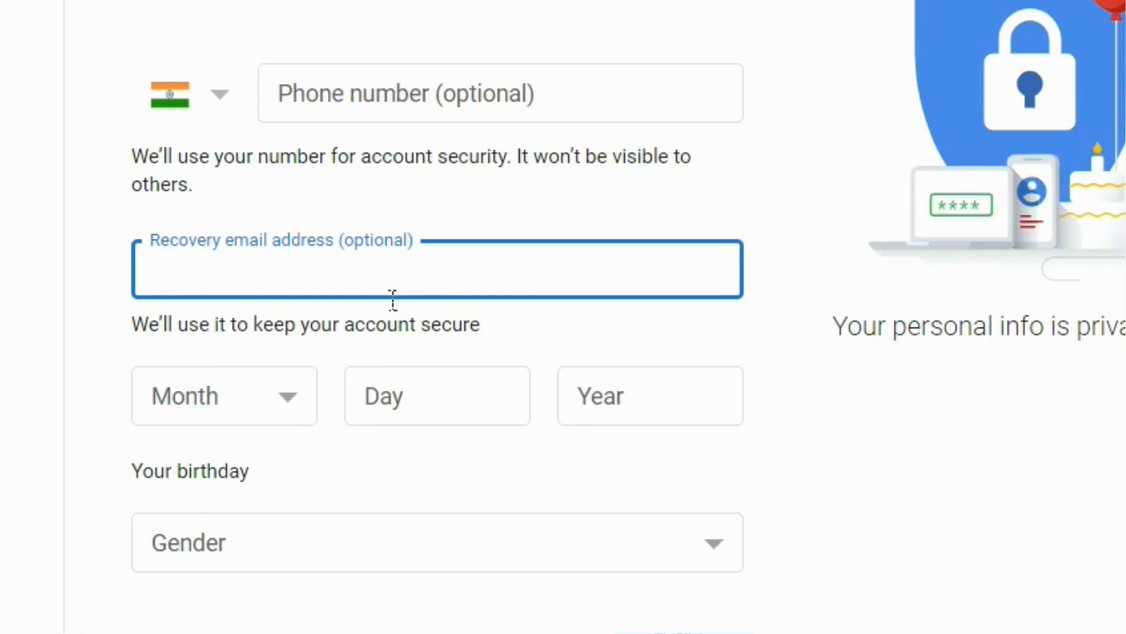
text(s)
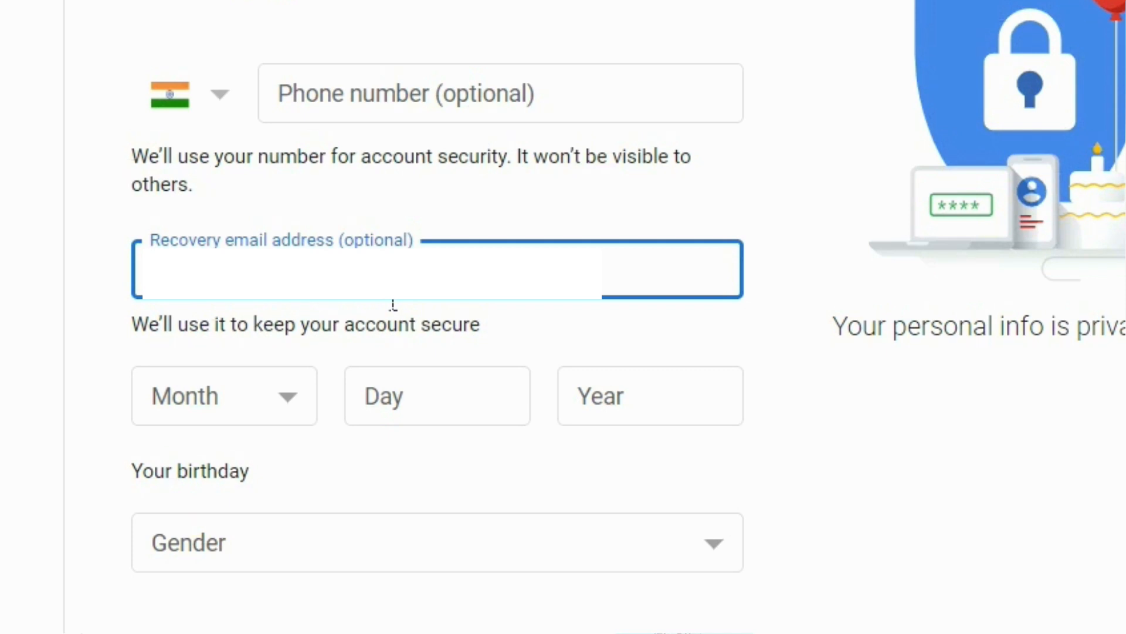
click(1046, 509)
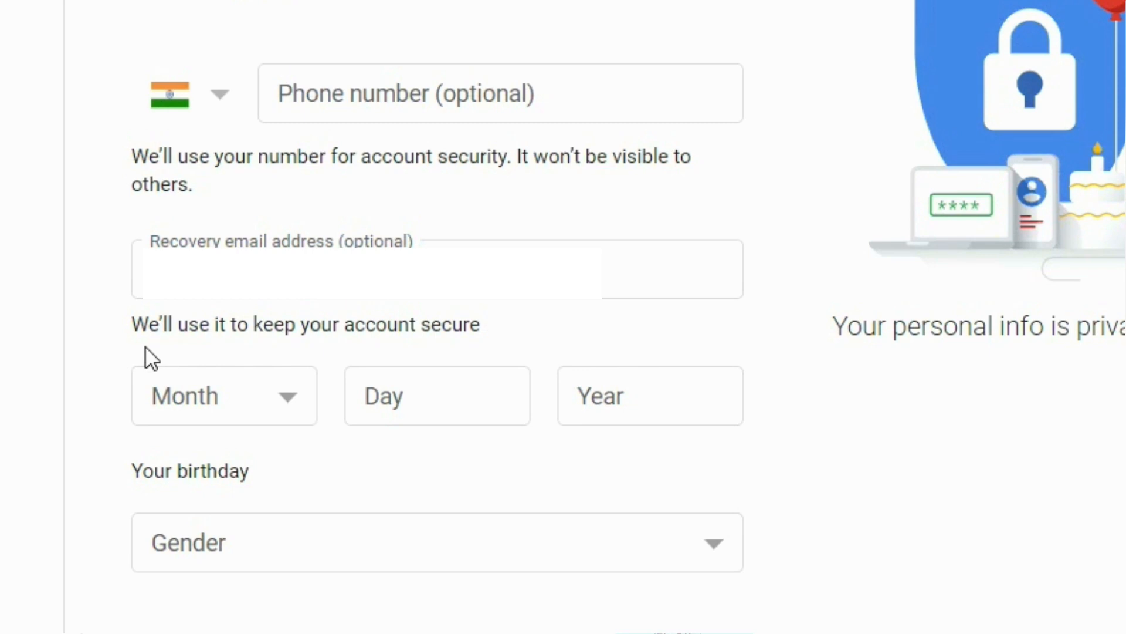
click(297, 419)
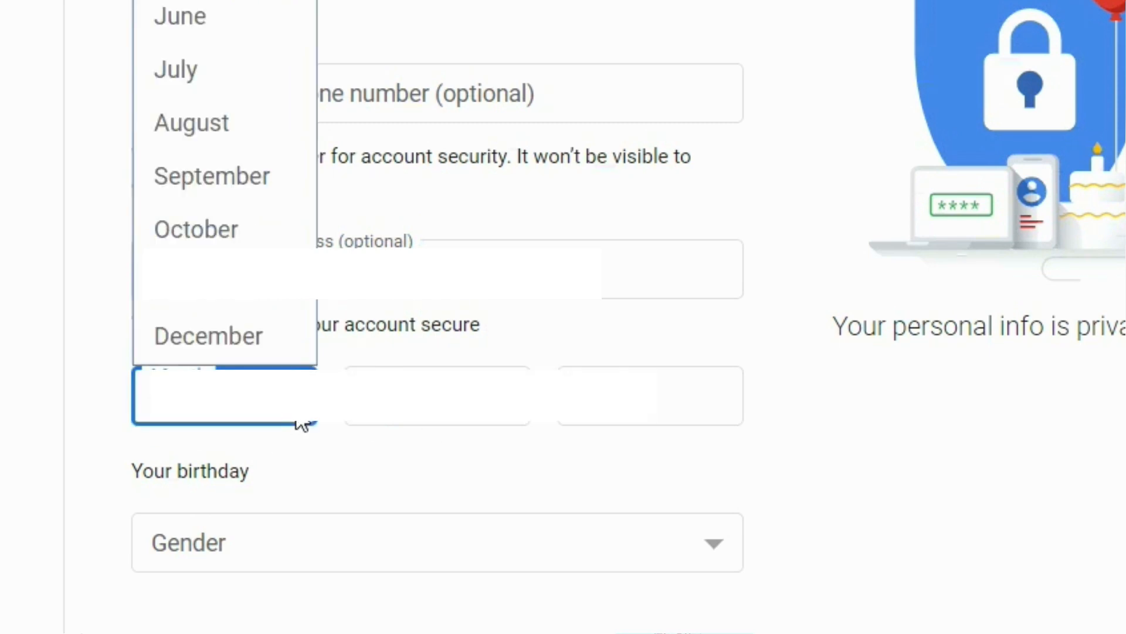
click(216, 344)
click(437, 405)
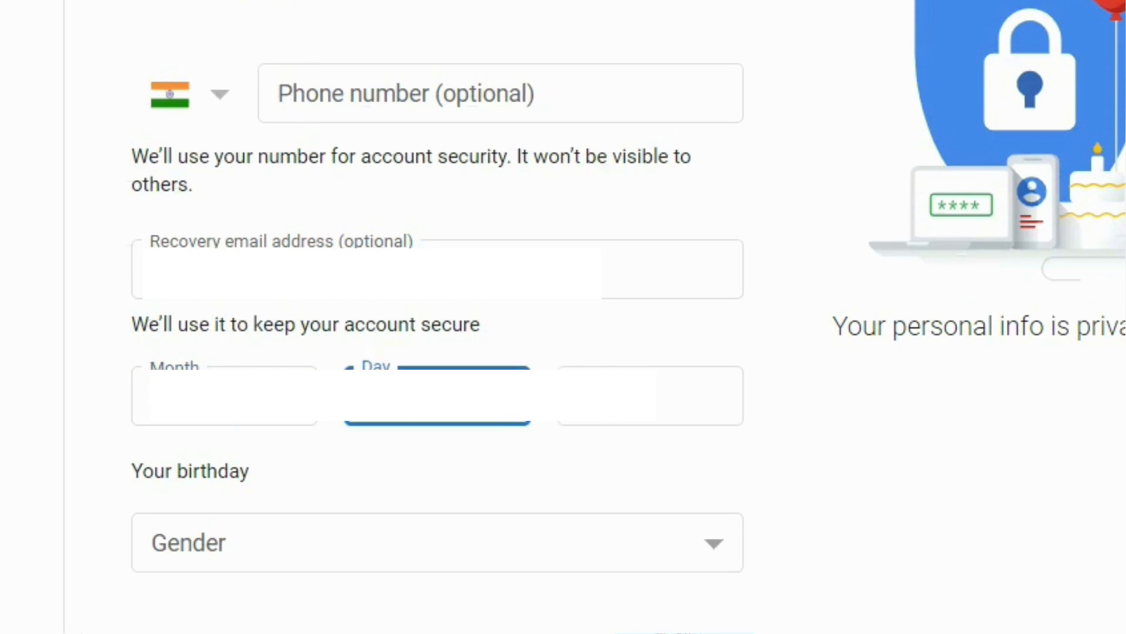
key(Tab)
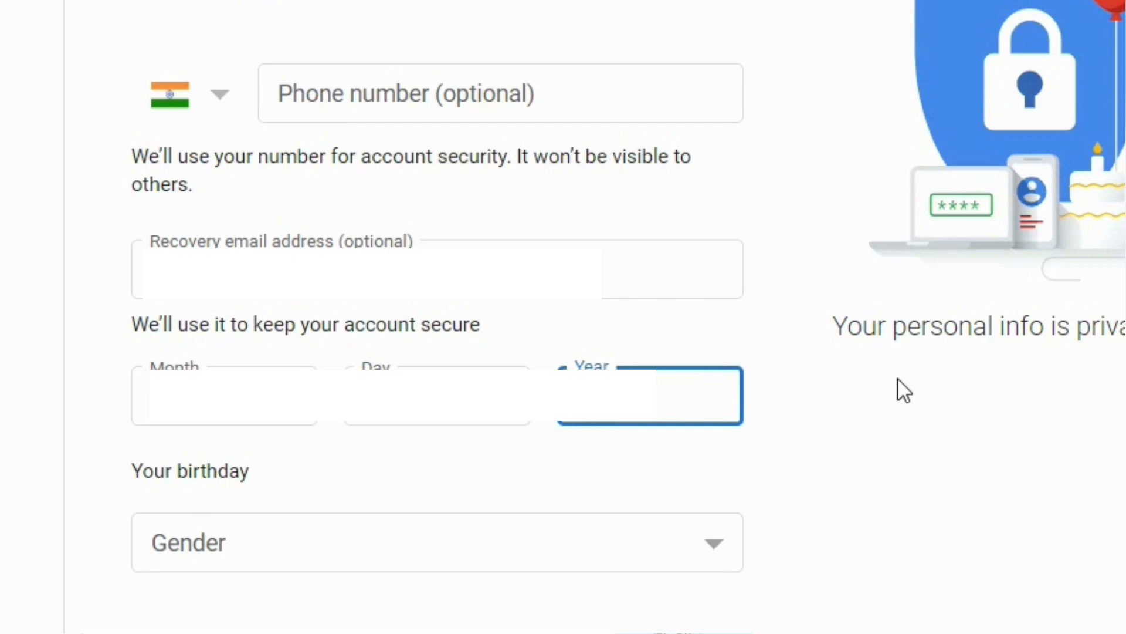
click(315, 541)
click(341, 550)
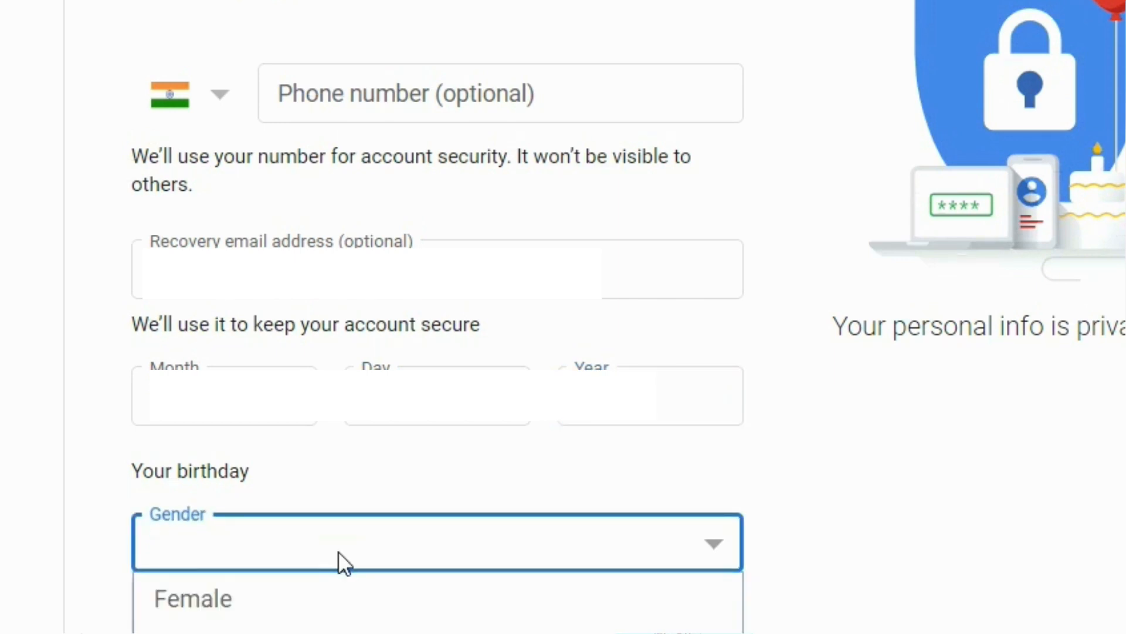
click(246, 616)
click(239, 524)
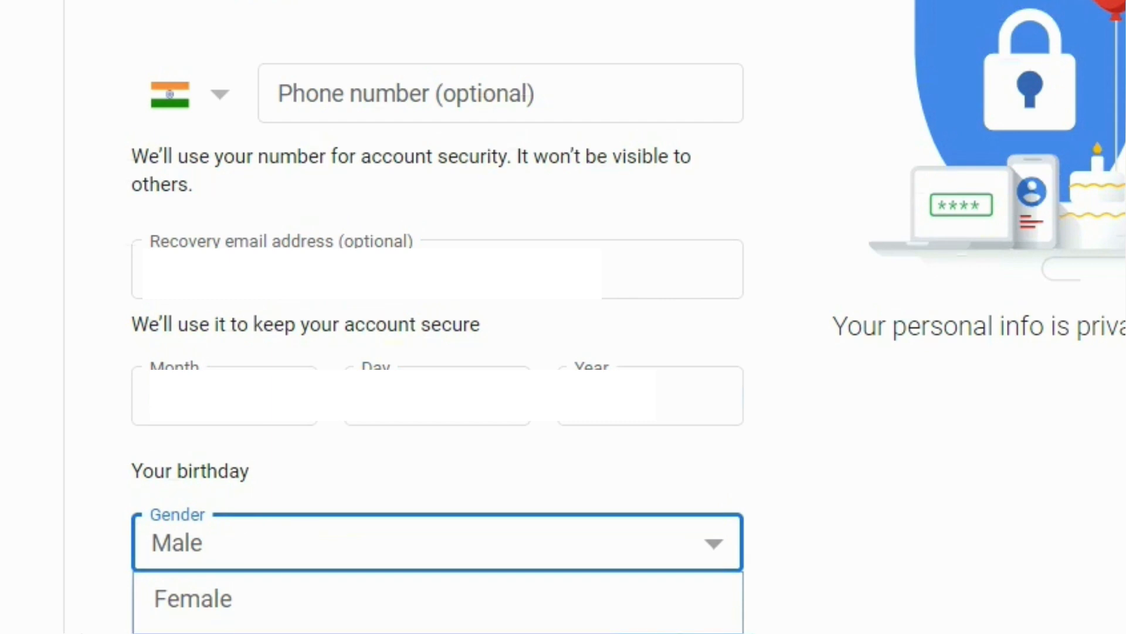
click(953, 544)
scroll(953, 544, down, 3)
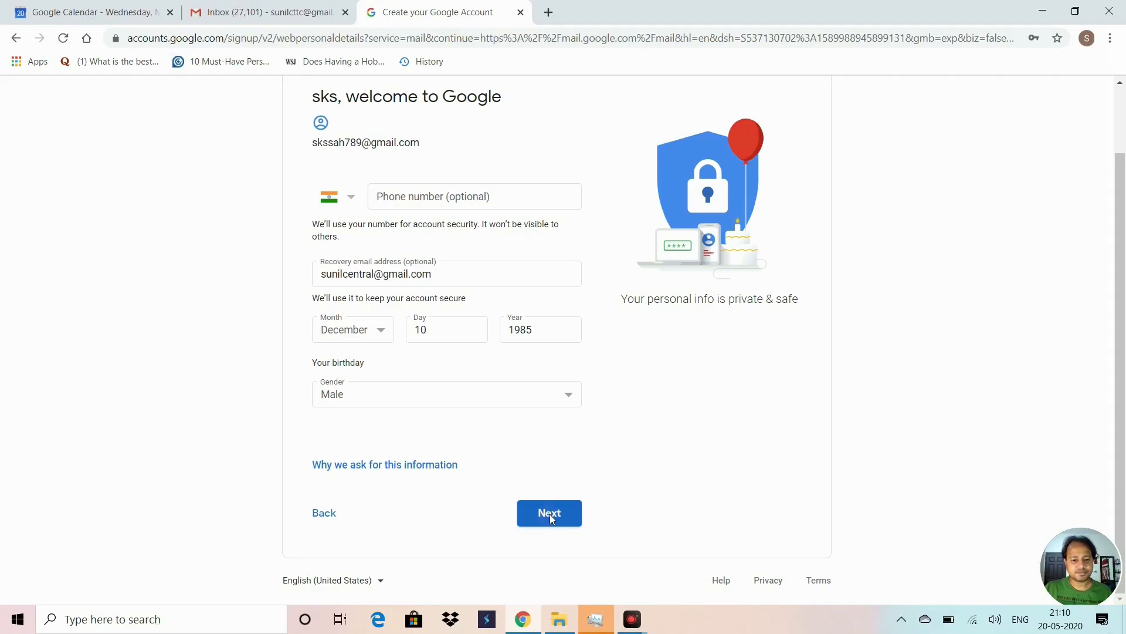
Step: Submit the personal details, then accept Google's Privacy and Terms
click(550, 513)
scroll(450, 378, down, 2)
scroll(450, 373, up, 2)
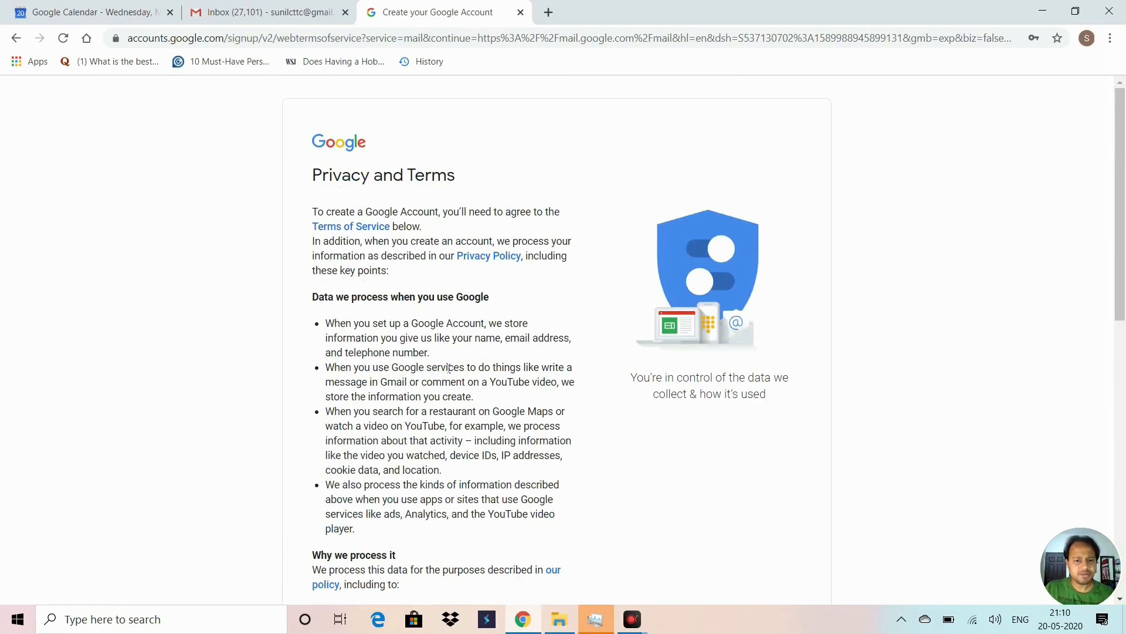
scroll(448, 369, down, 10)
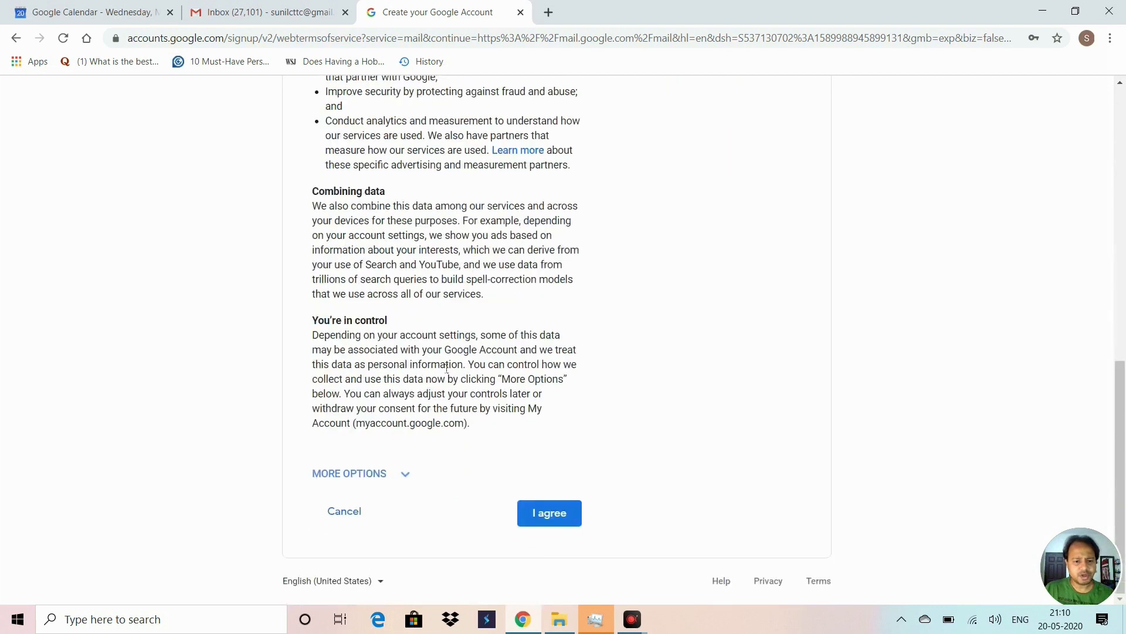
click(568, 515)
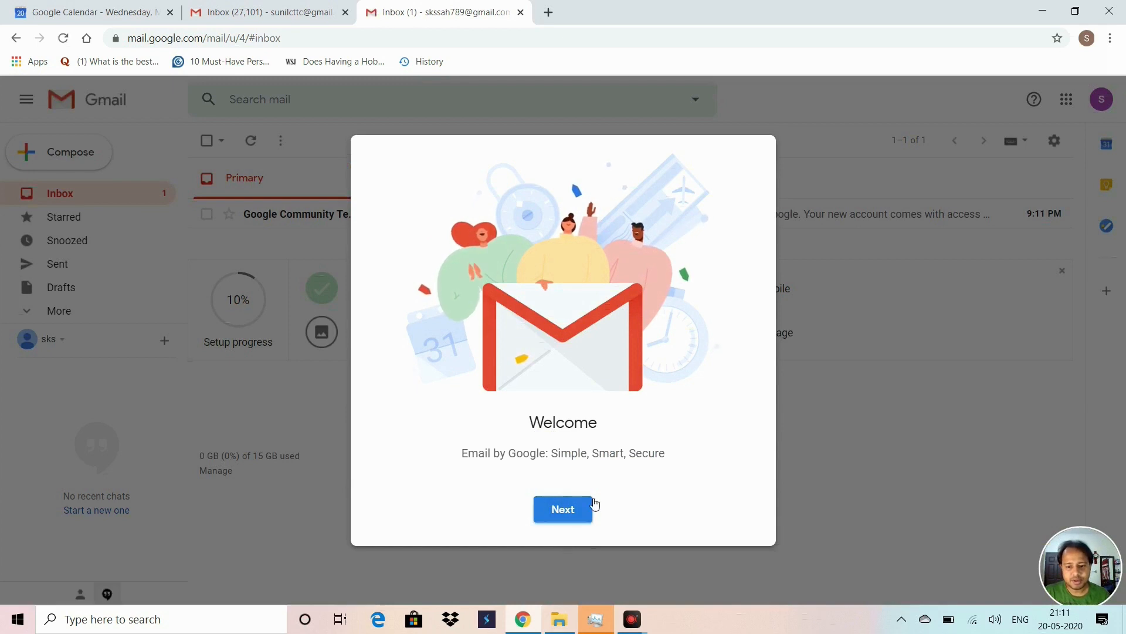
Step: Get past the Welcome screen and keep Default density after previewing Comfortable and Compact
click(563, 510)
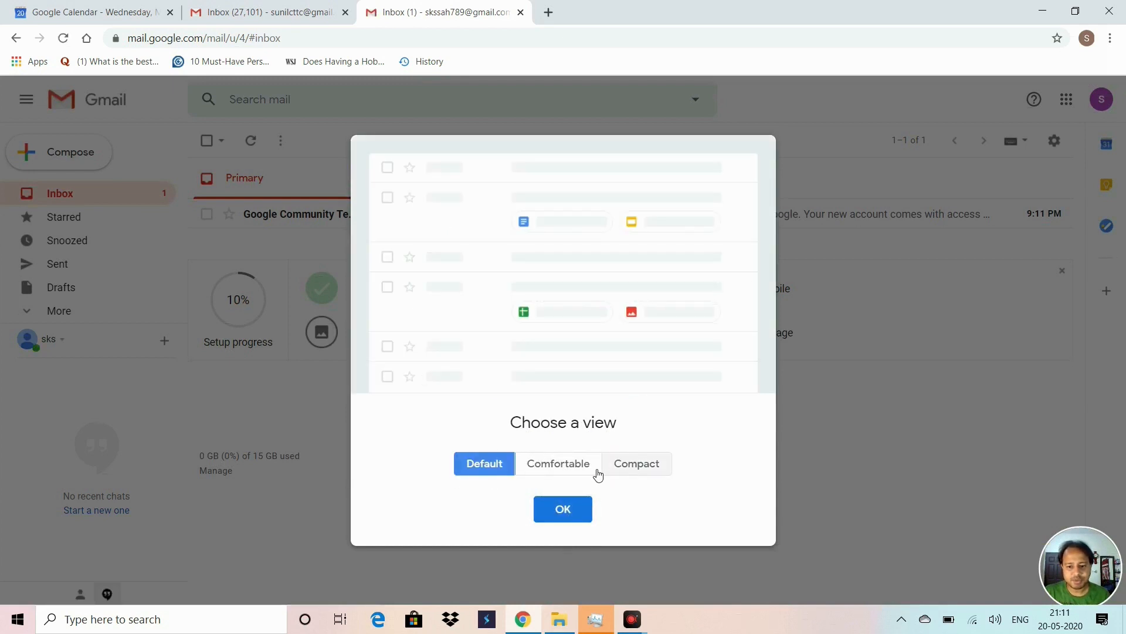
click(562, 465)
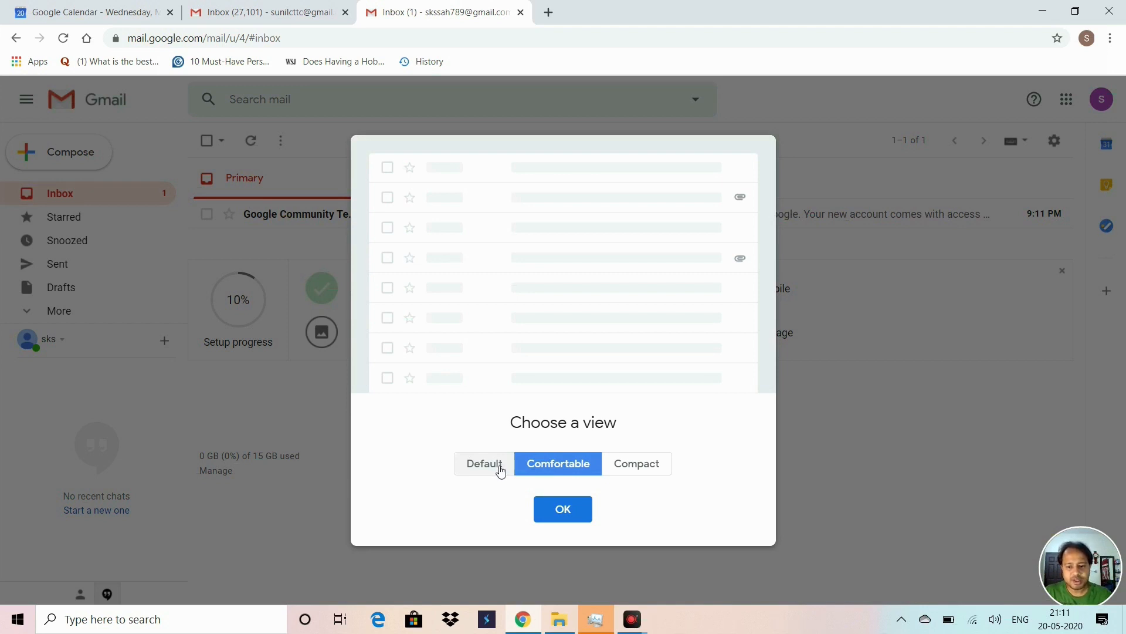
click(499, 469)
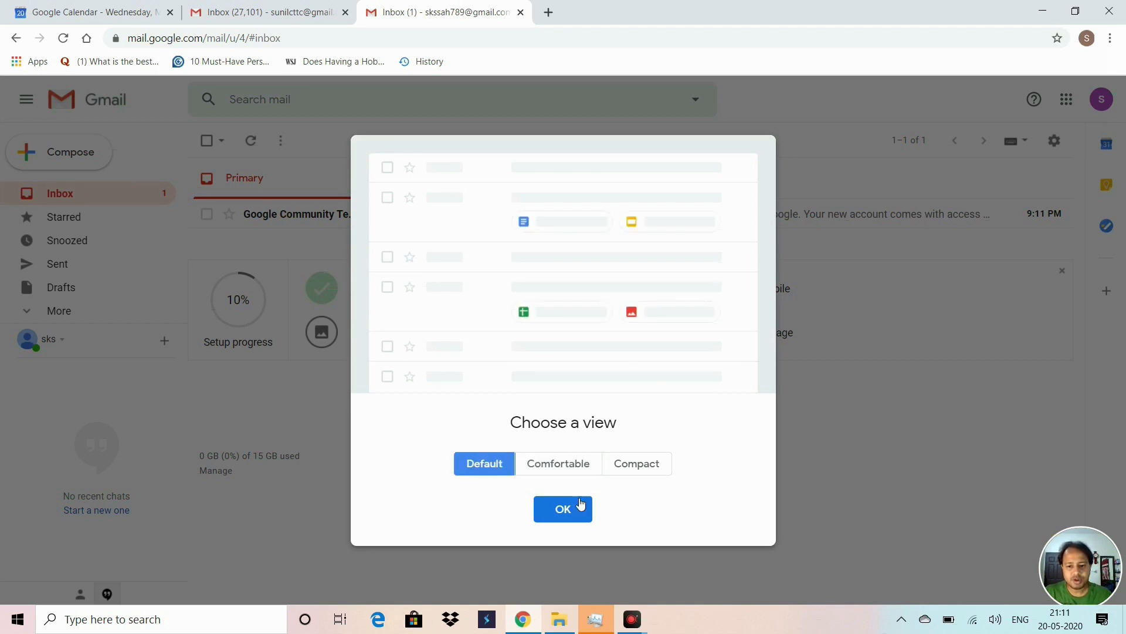
click(631, 469)
click(470, 467)
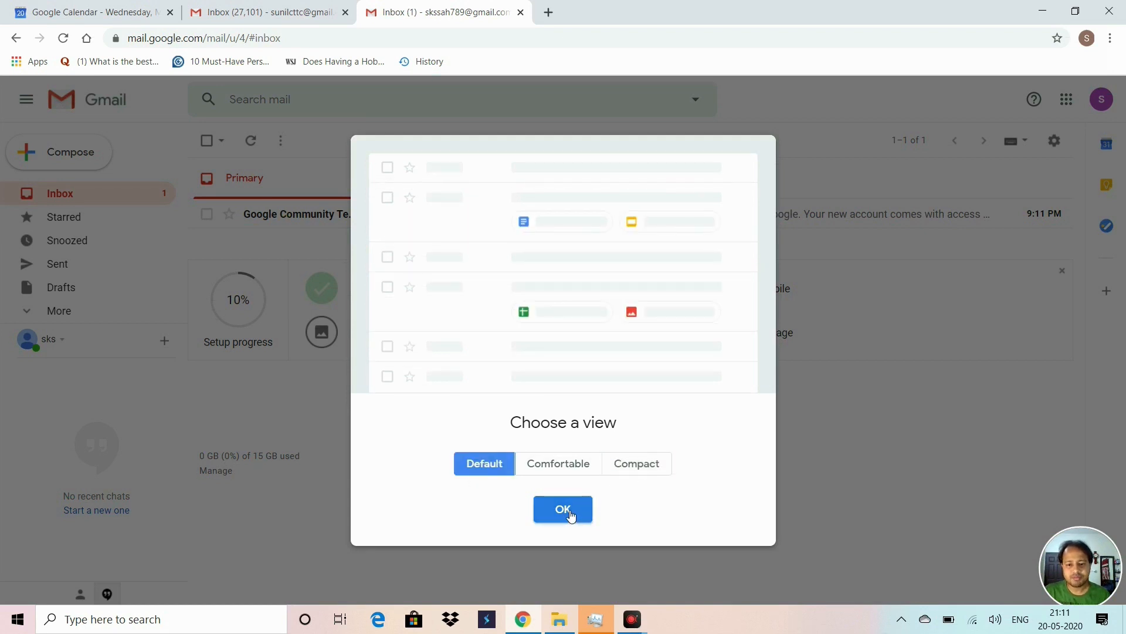
click(572, 511)
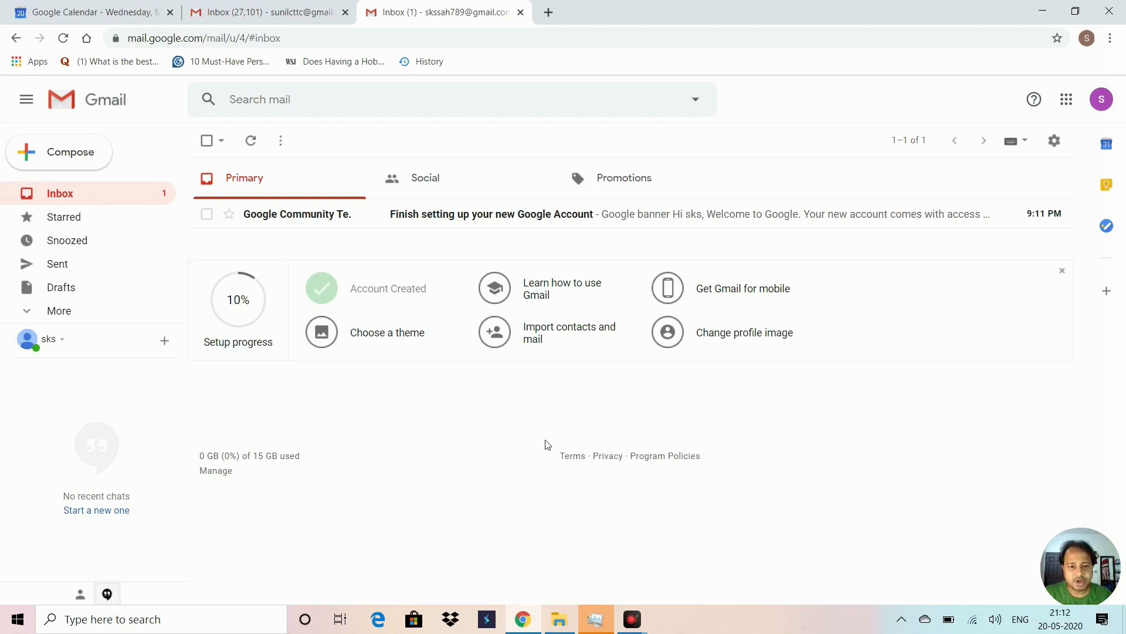
click(503, 221)
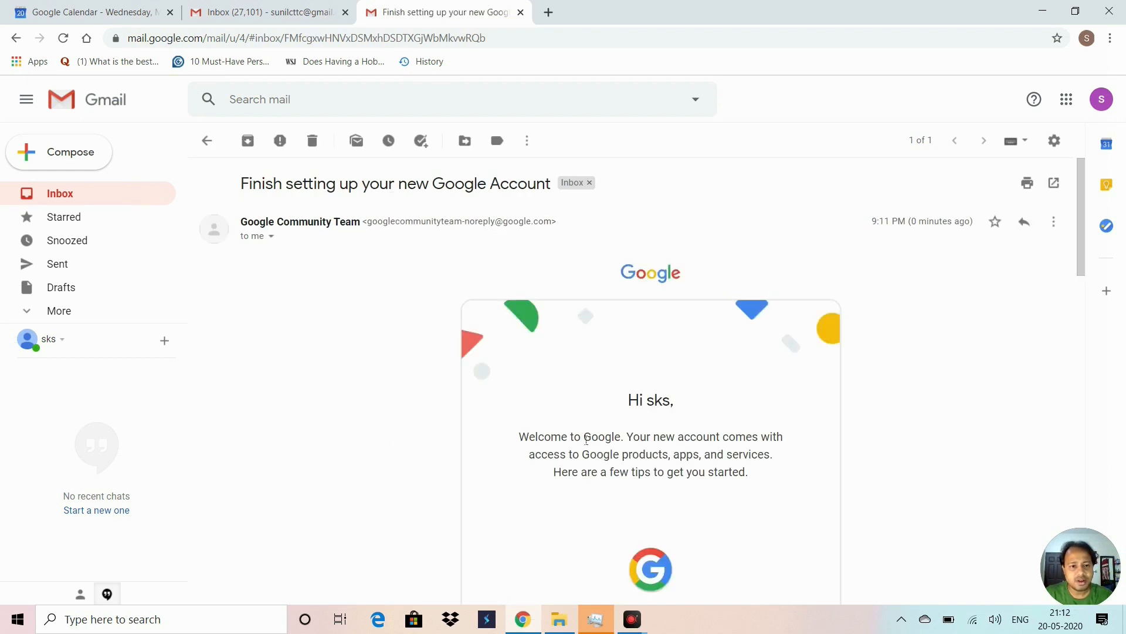
scroll(587, 439, down, 1)
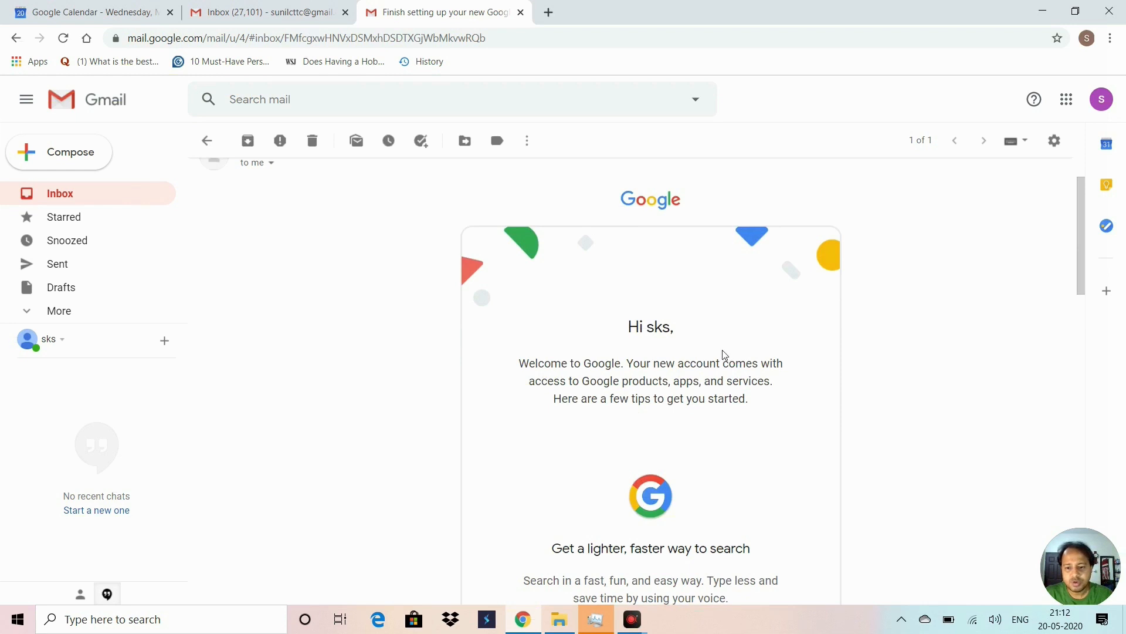
scroll(754, 399, down, 10)
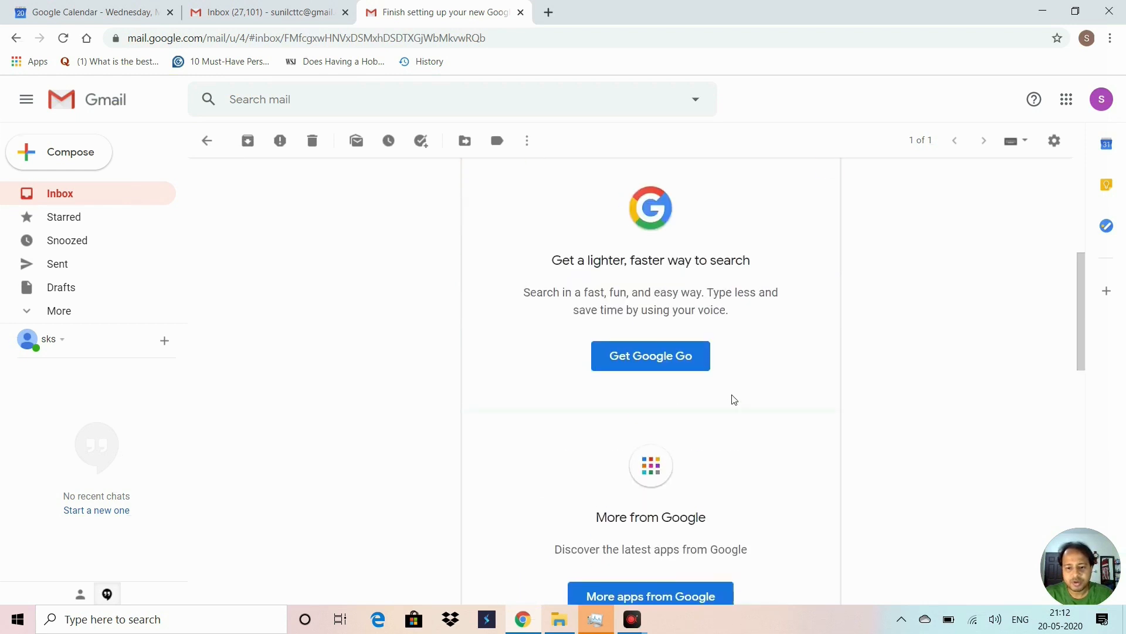
scroll(675, 398, up, 7)
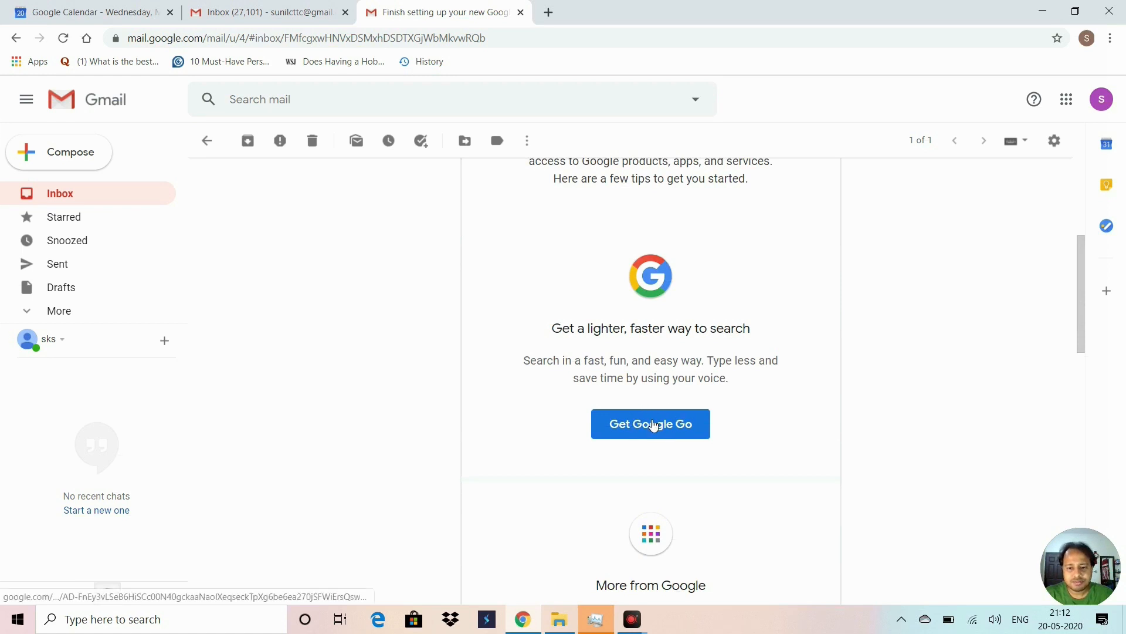
scroll(653, 423, down, 5)
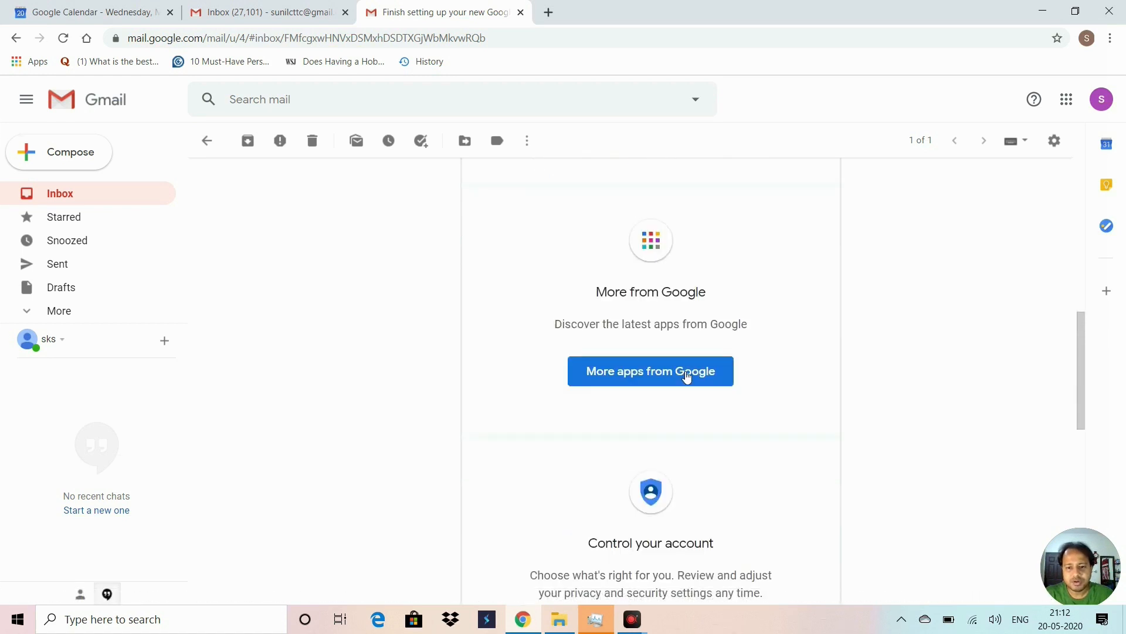
scroll(708, 355, up, 5)
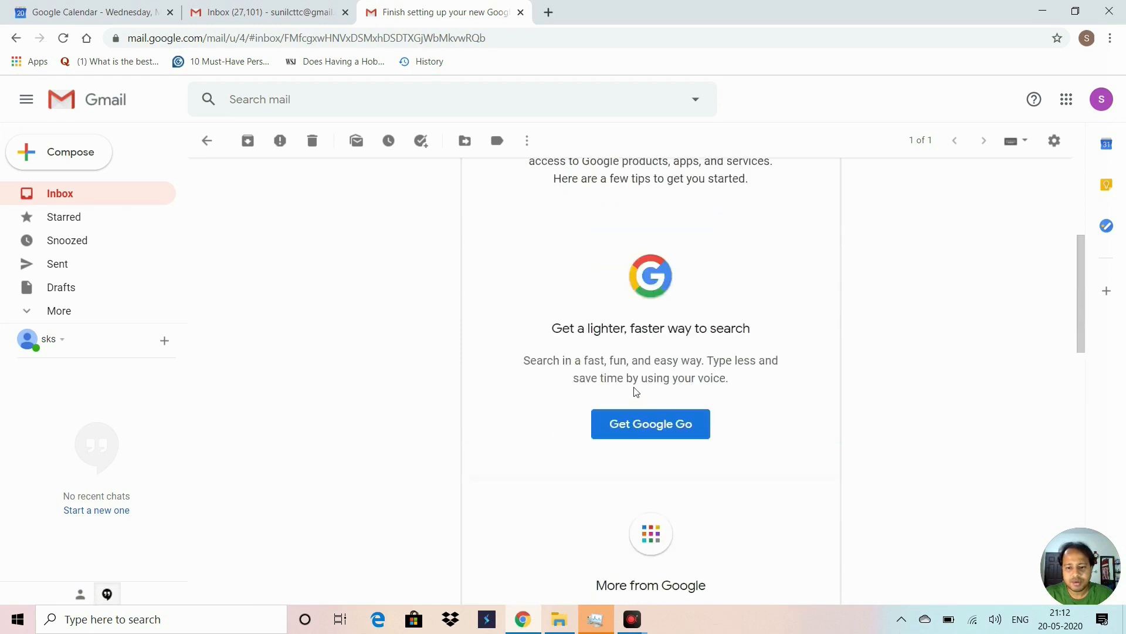
scroll(705, 395, down, 10)
scroll(702, 404, up, 15)
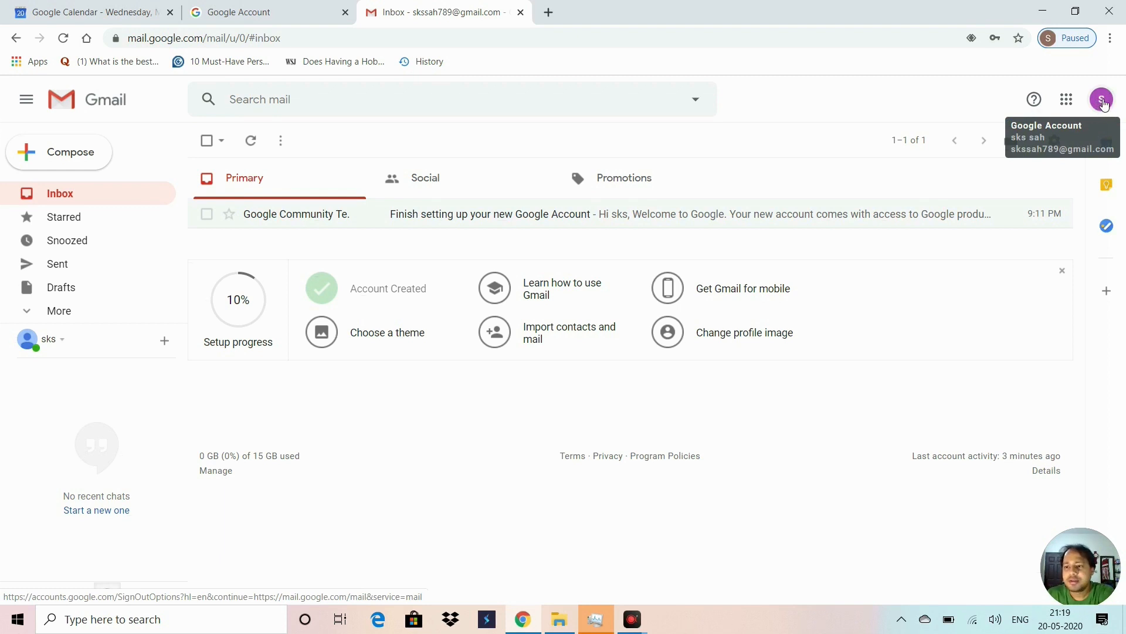
Step: Sign out of the new account and switch to the tab with the main inbox
click(1102, 101)
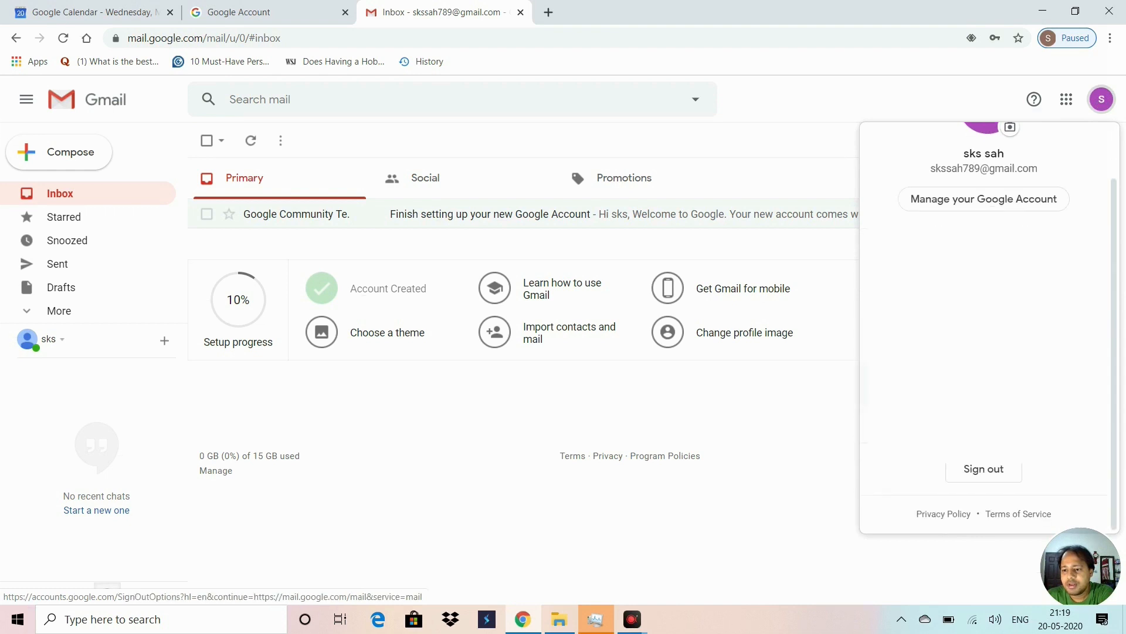
click(988, 478)
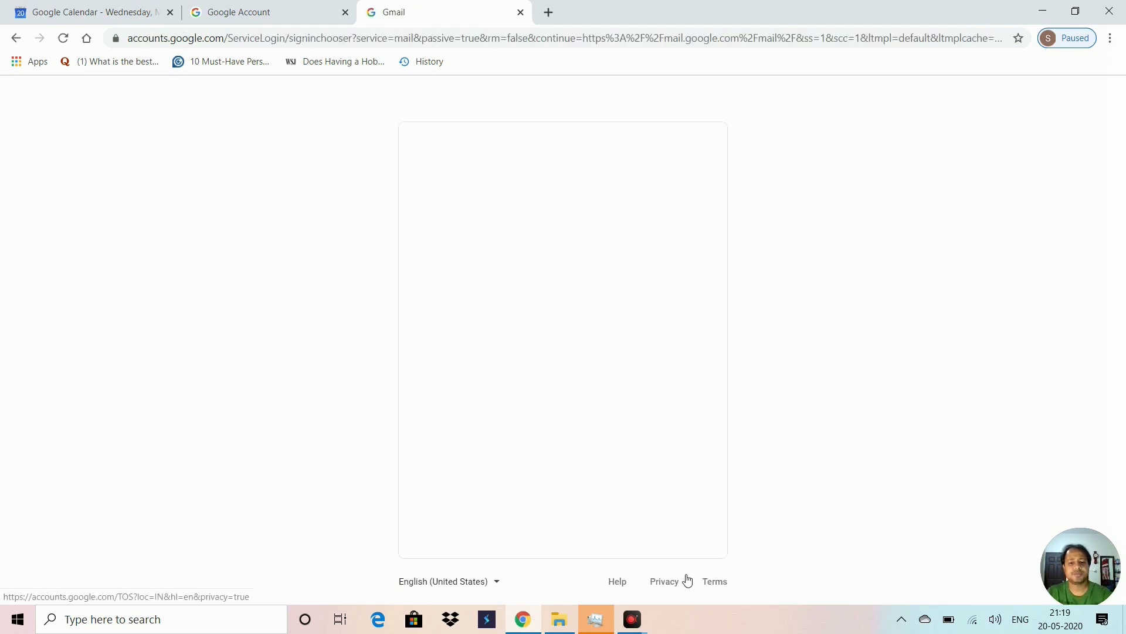
click(279, 5)
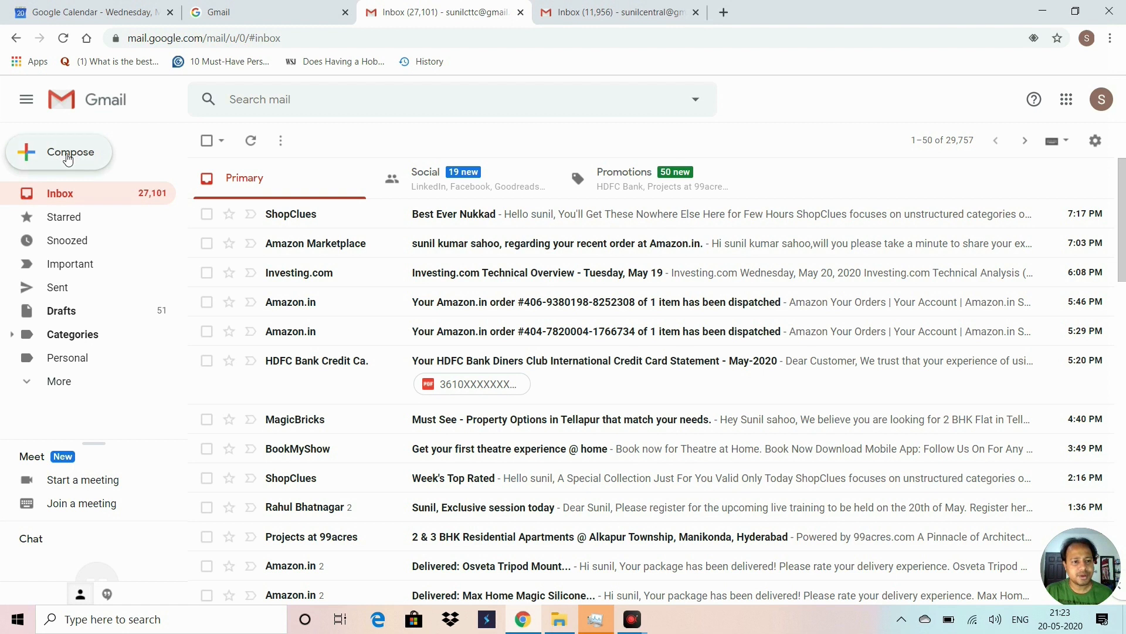
Step: Compose a new email to a contact with the subject 'project at india reg.'
click(69, 156)
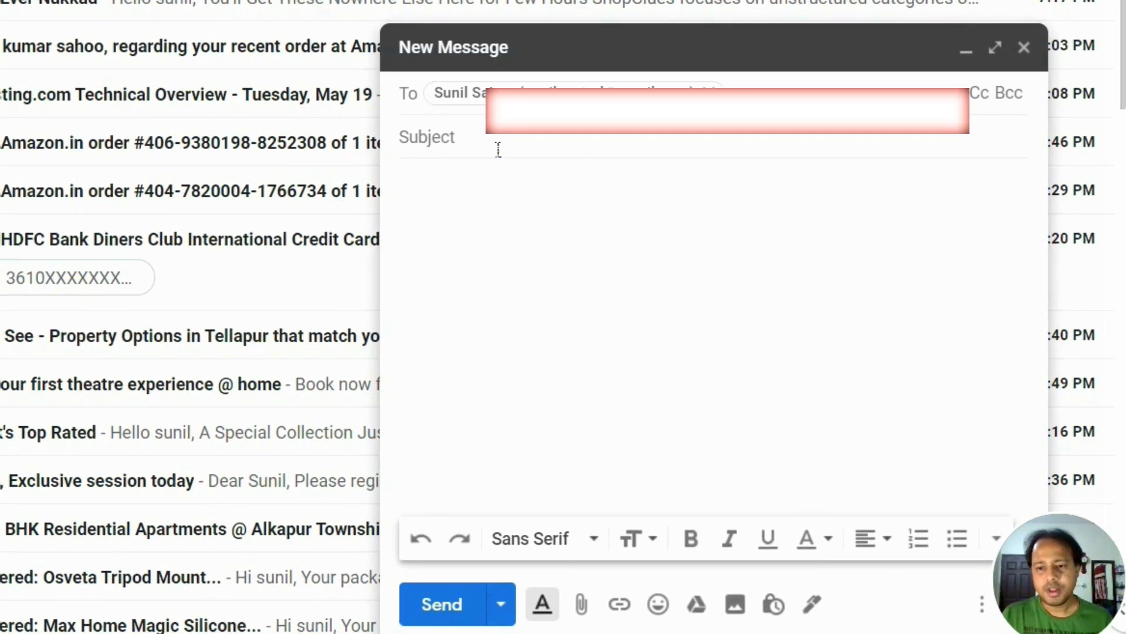
click(478, 148)
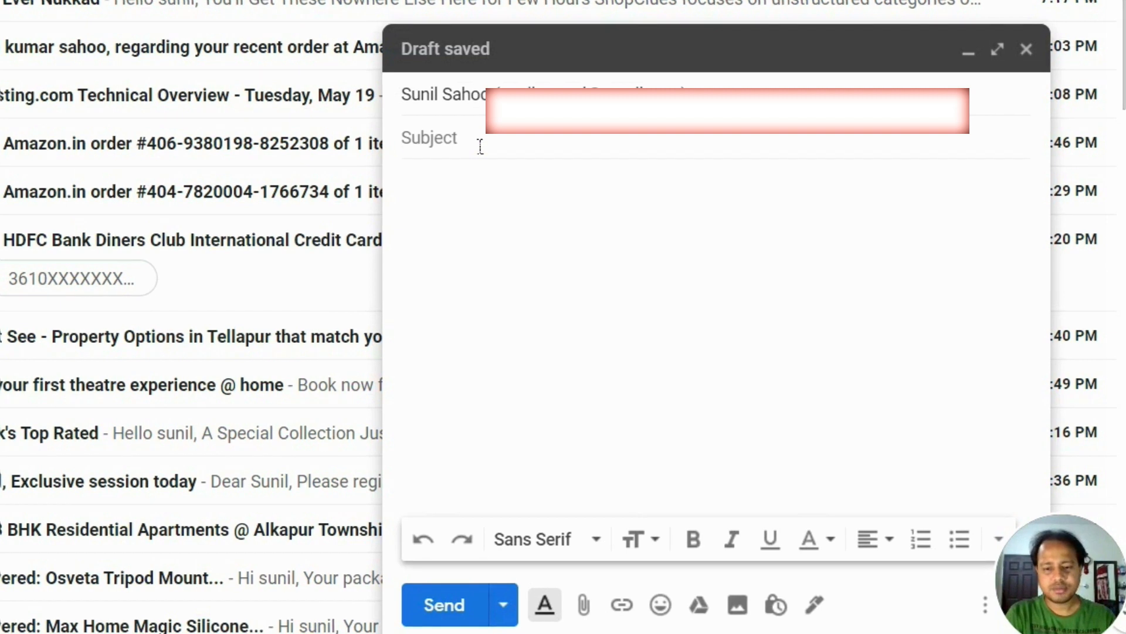
text(project )
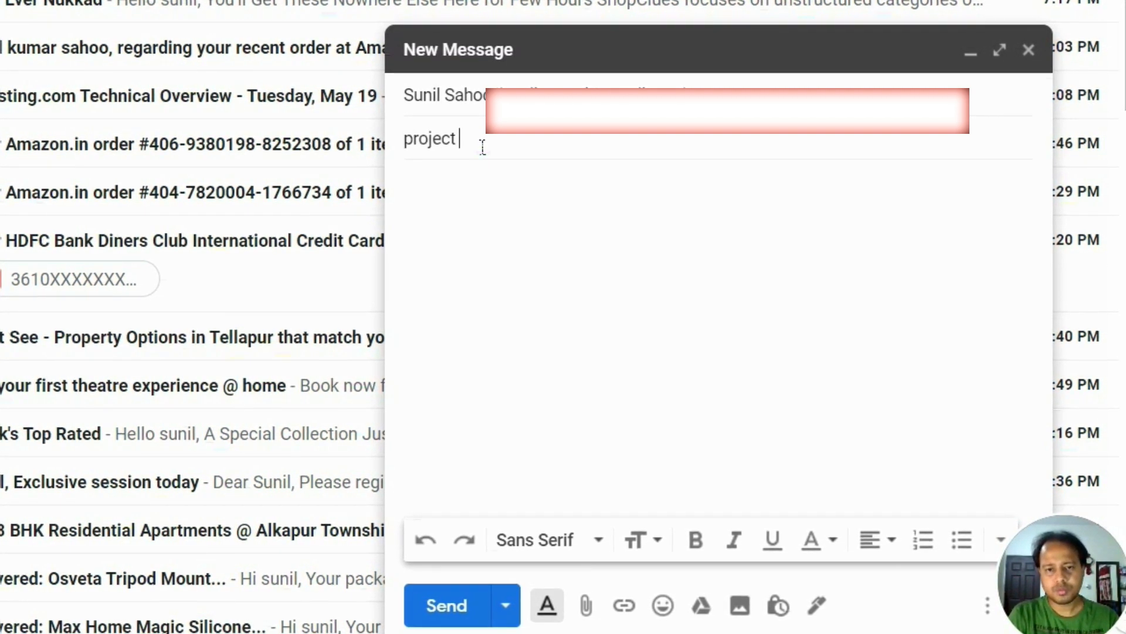
text(at india reg.)
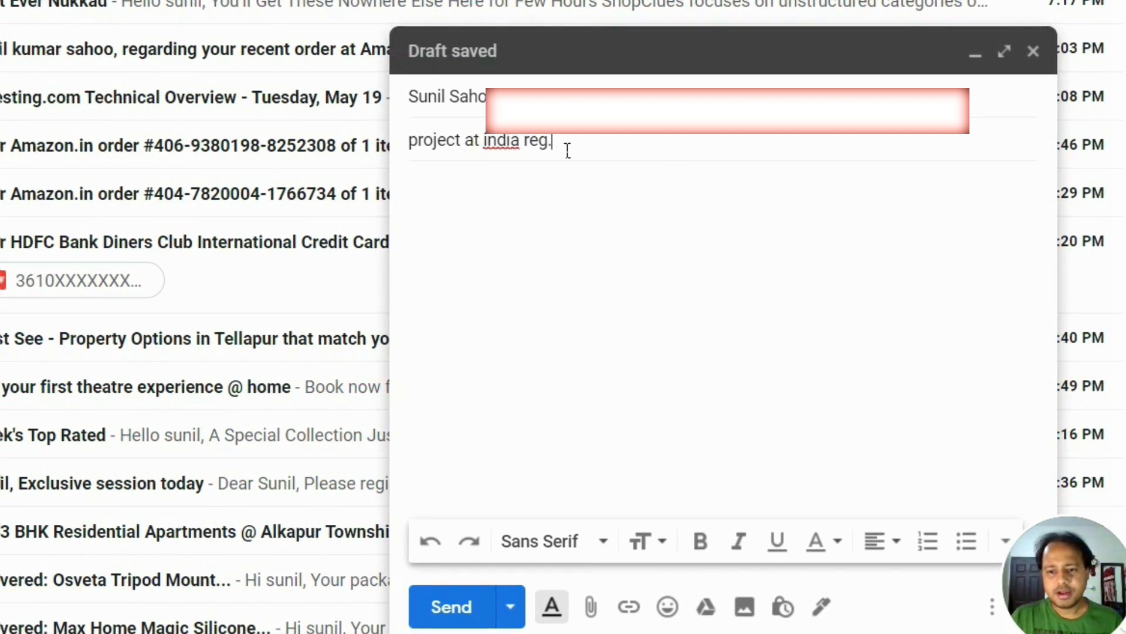
triple_click(536, 143)
click(483, 234)
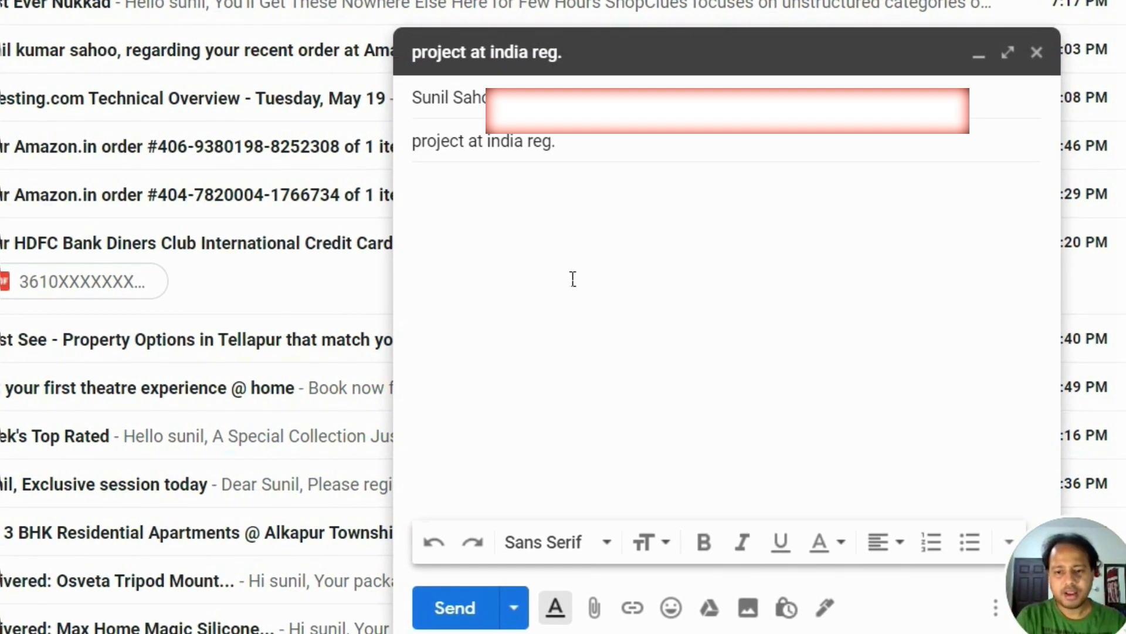
Step: Type the greeting 'Dear Sir,' on the first line of the message body
text(De)
key(BackSpace)
key(BackSpace)
text(Heel)
key(BackSpace)
key(BackSpace)
text(llo)
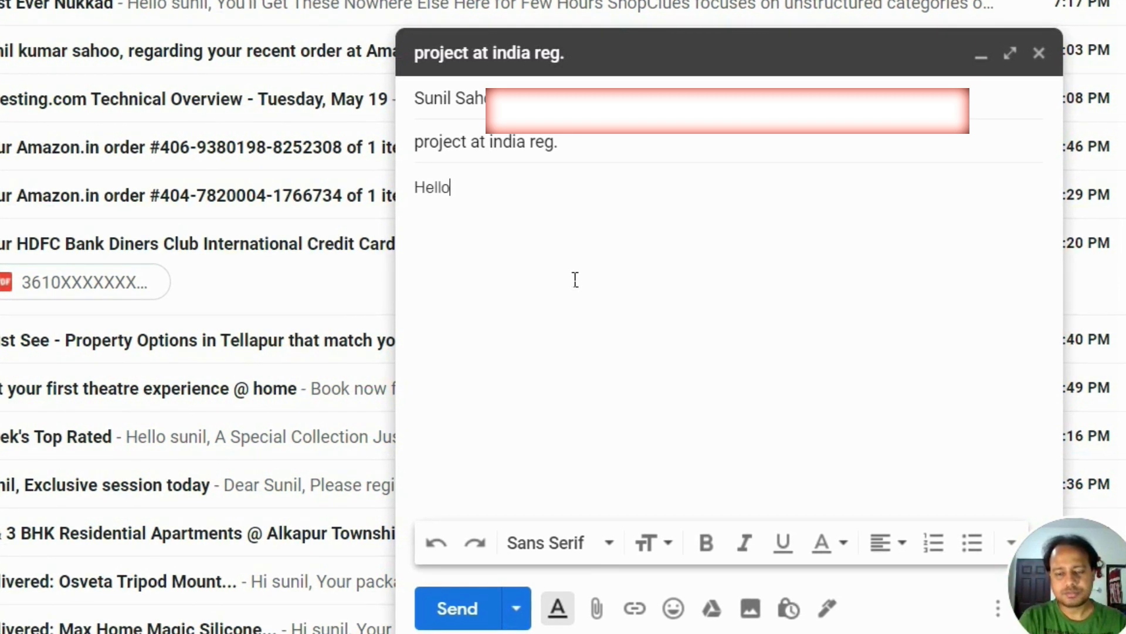
key(BackSpace)
key(BackSpace)
key(BackSpace)
key(BackSpace)
key(BackSpace)
key(BackSpace)
text(Dear Sir,)
key(Return)
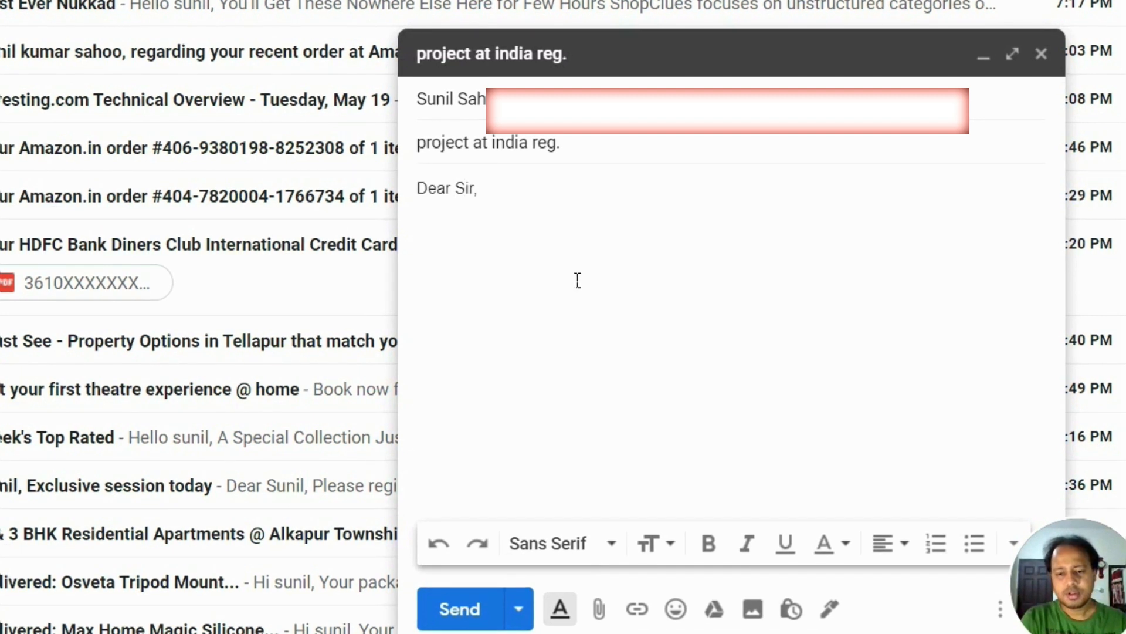
Step: Write the sentence 'I want to draw your attention to the project at india.'
text(I want to draw your attention to the)
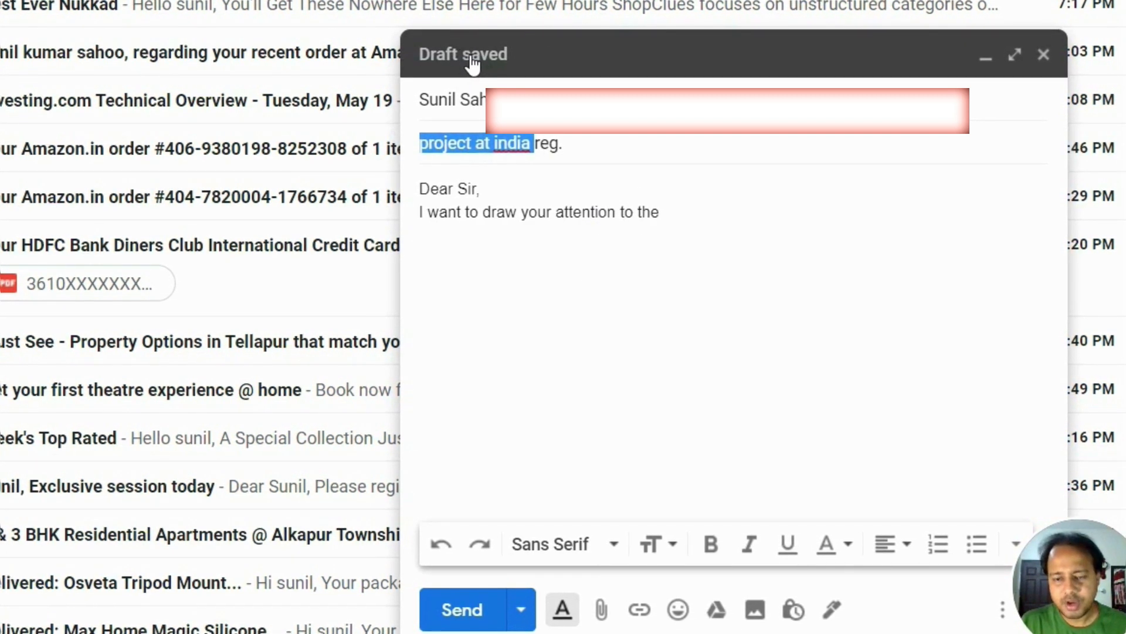
click(695, 227)
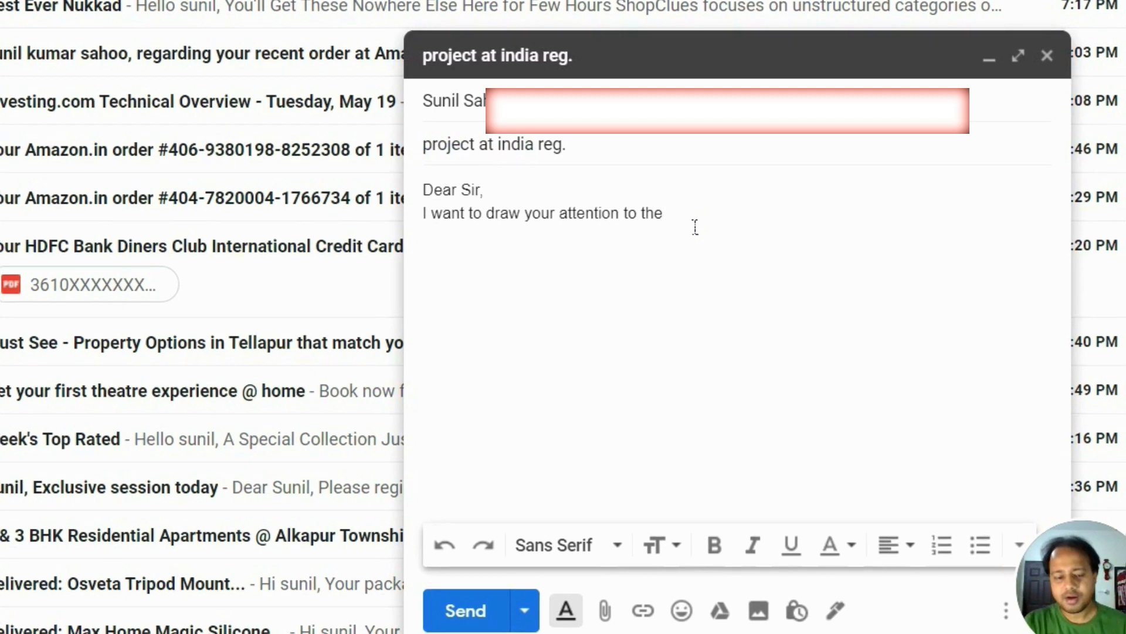
text(project at india)
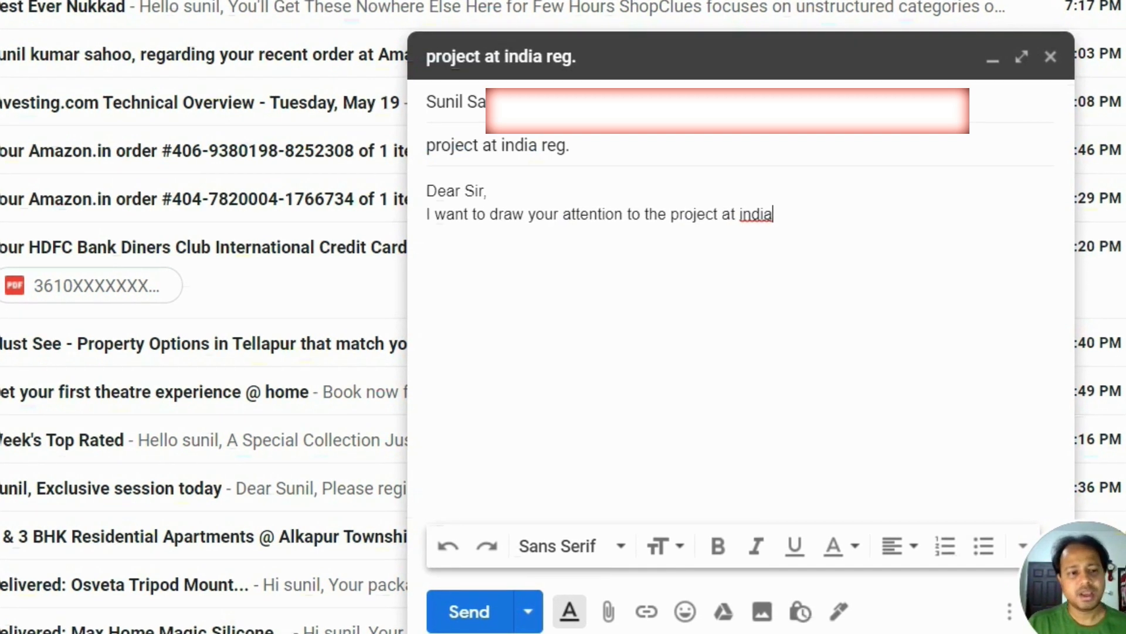
text(.)
key(Return)
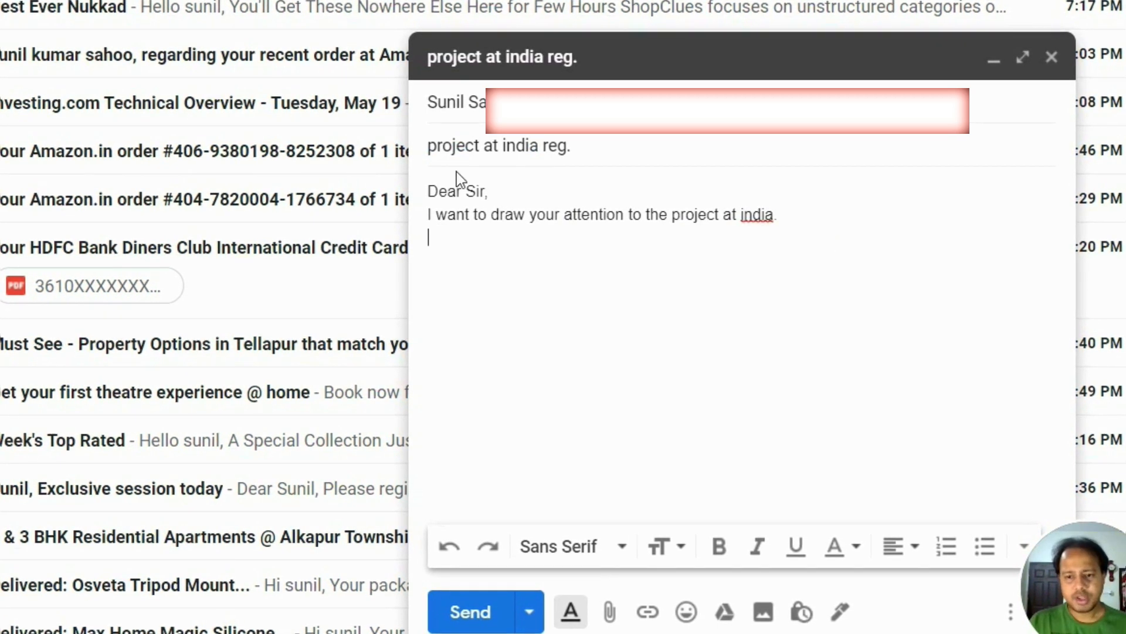
Step: Add a blank line after the greeting, change 'to' to 'for', and sign off 'Regards' / 'sks'
click(527, 199)
key(Return)
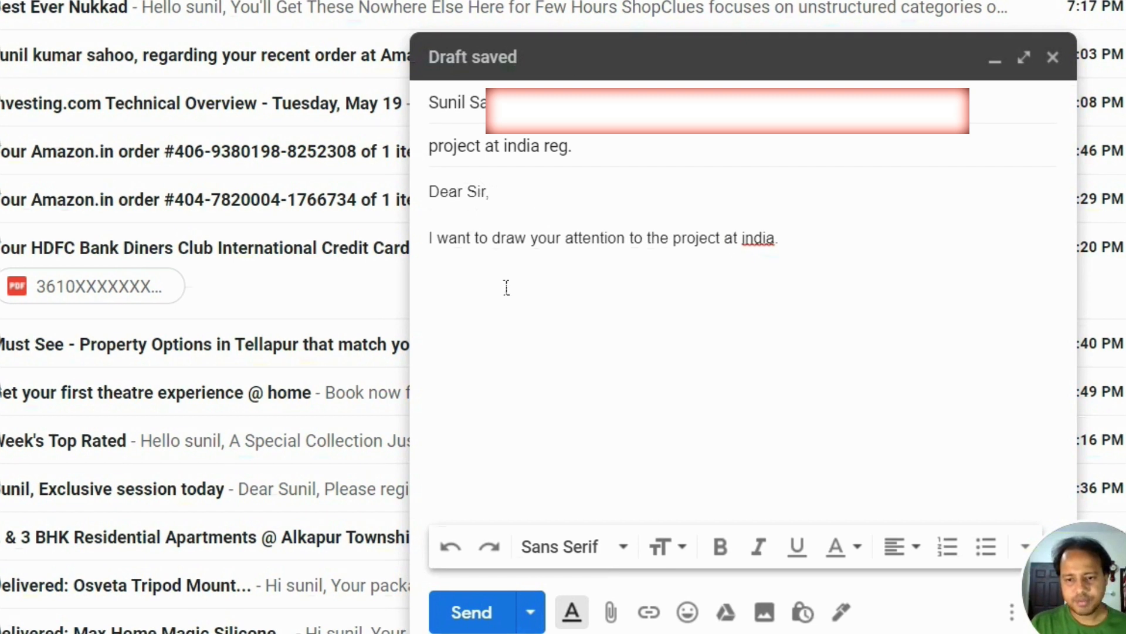
double_click(632, 239)
text(for)
click(830, 248)
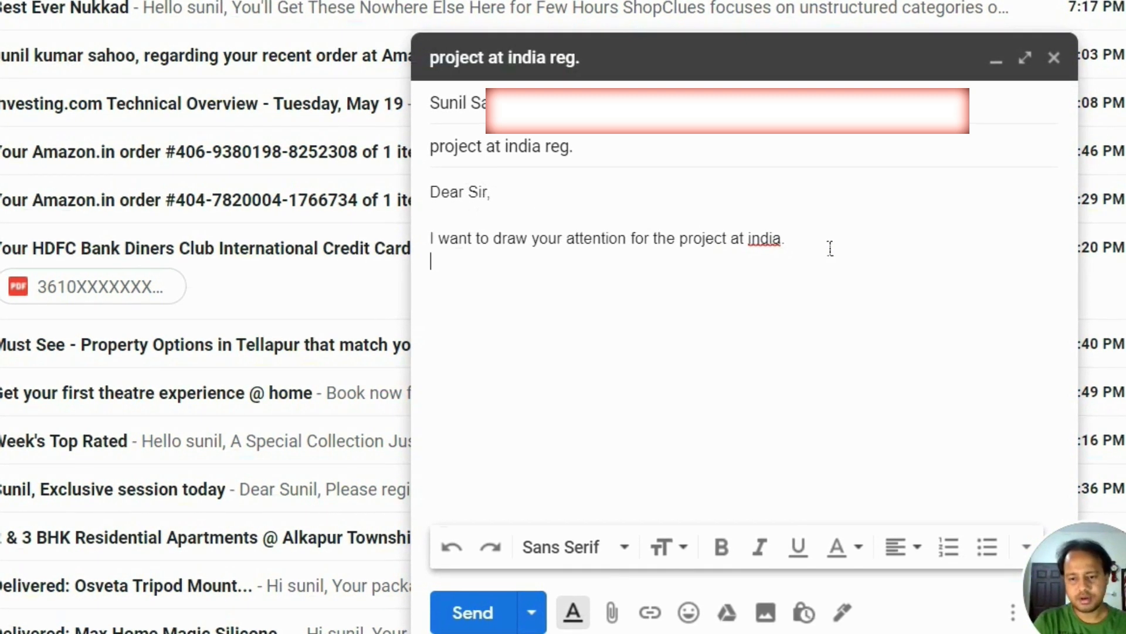
text(Regards)
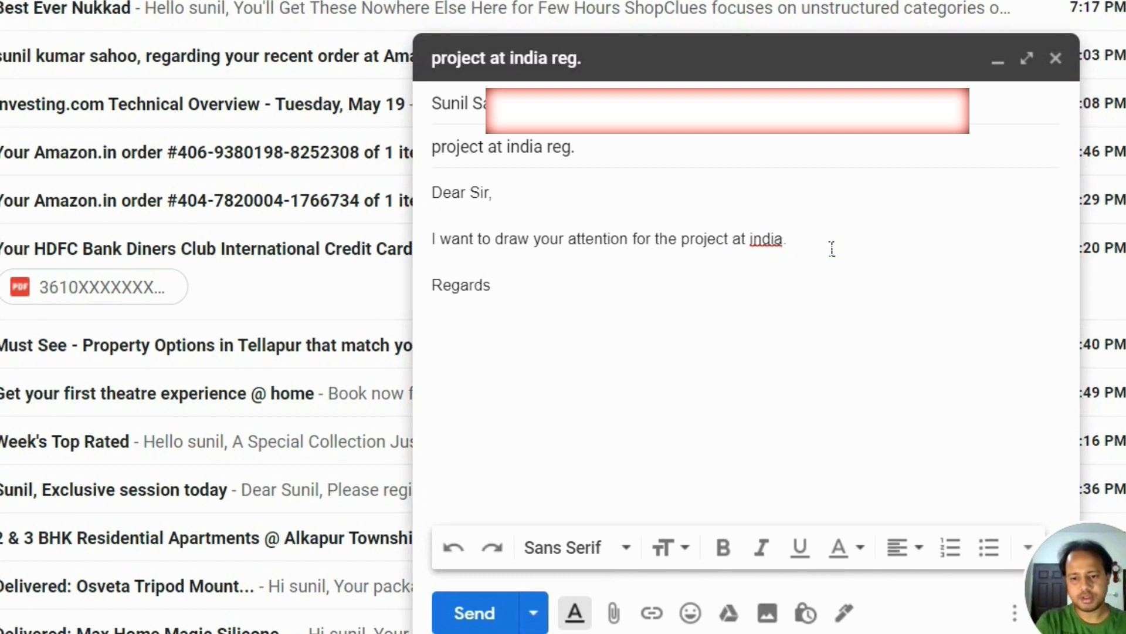
key(Return)
text(sks)
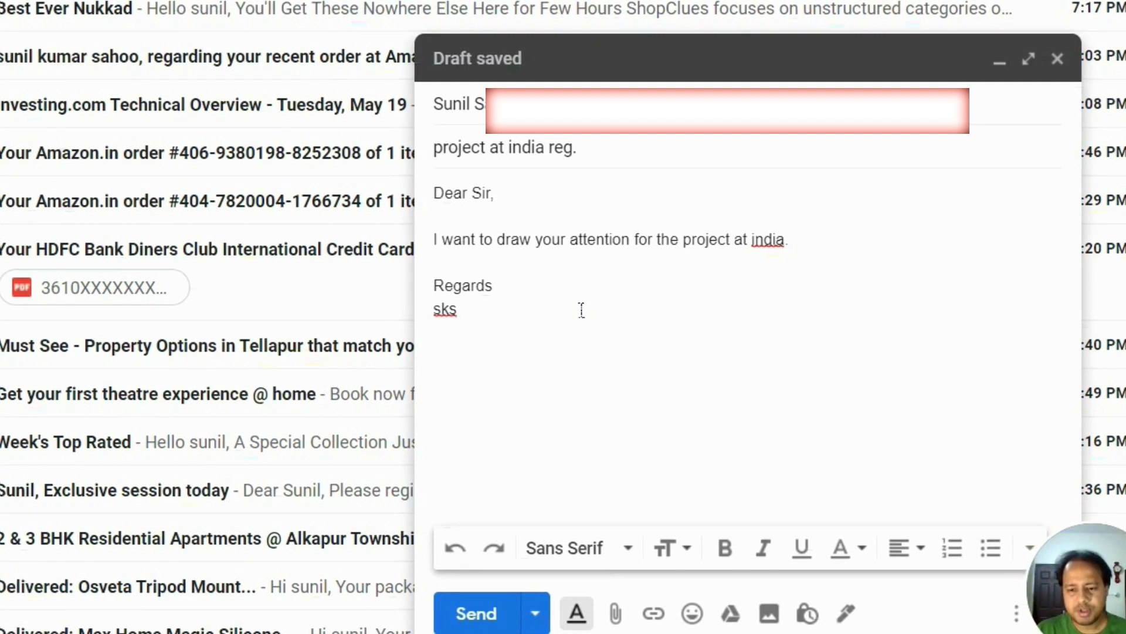
drag(511, 379, 411, 193)
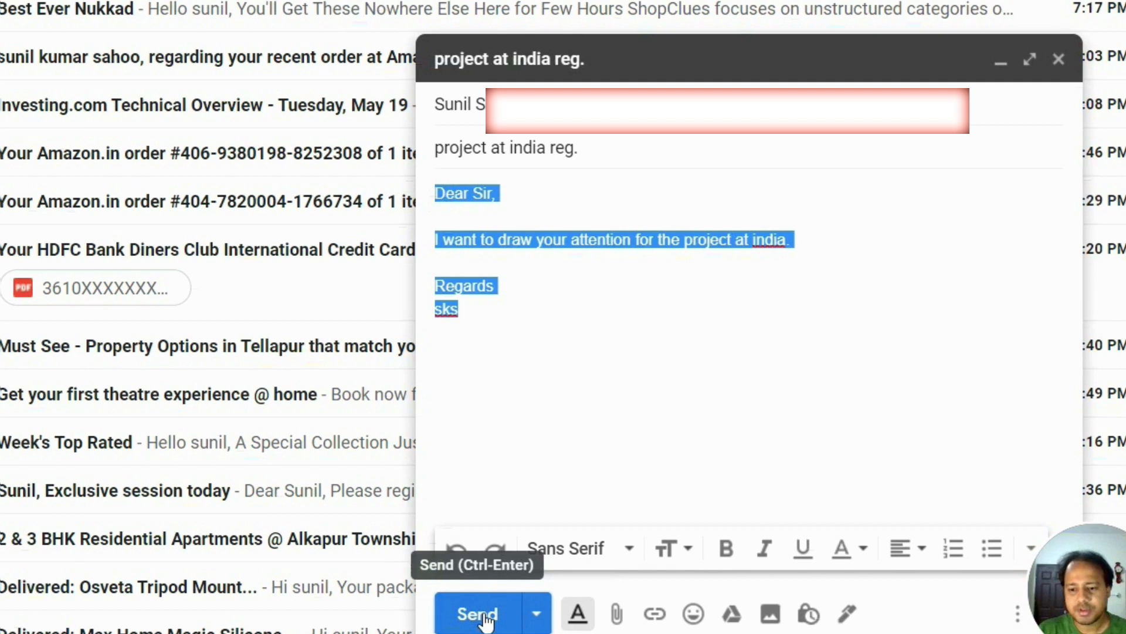
Step: Expand the draft's recipient details and add an empty Cc line below the To address
click(544, 425)
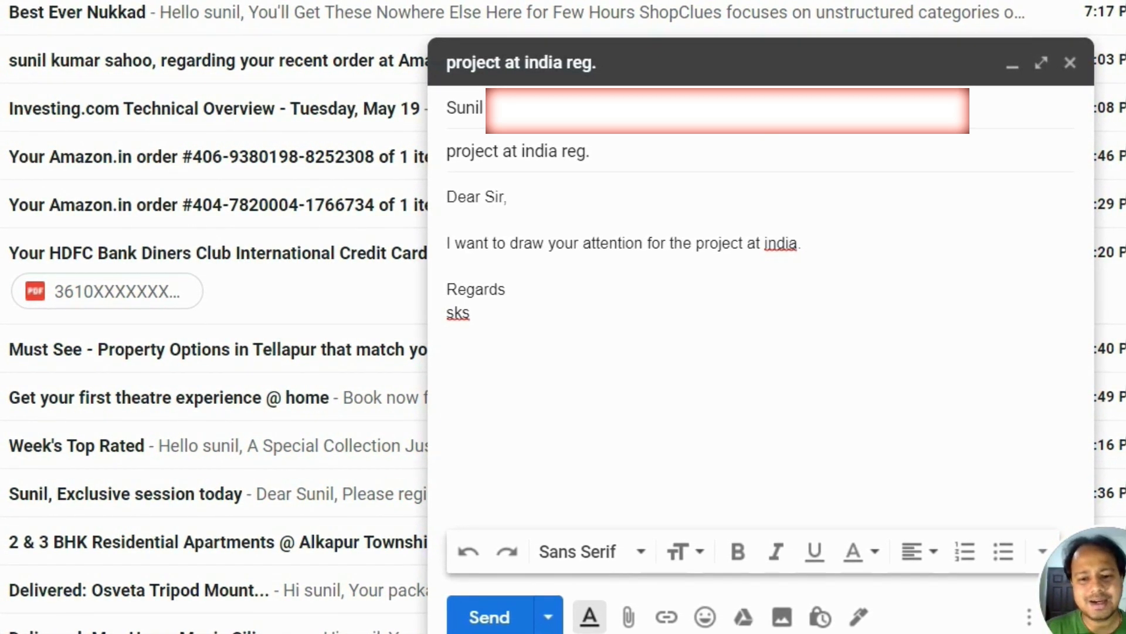
click(1032, 110)
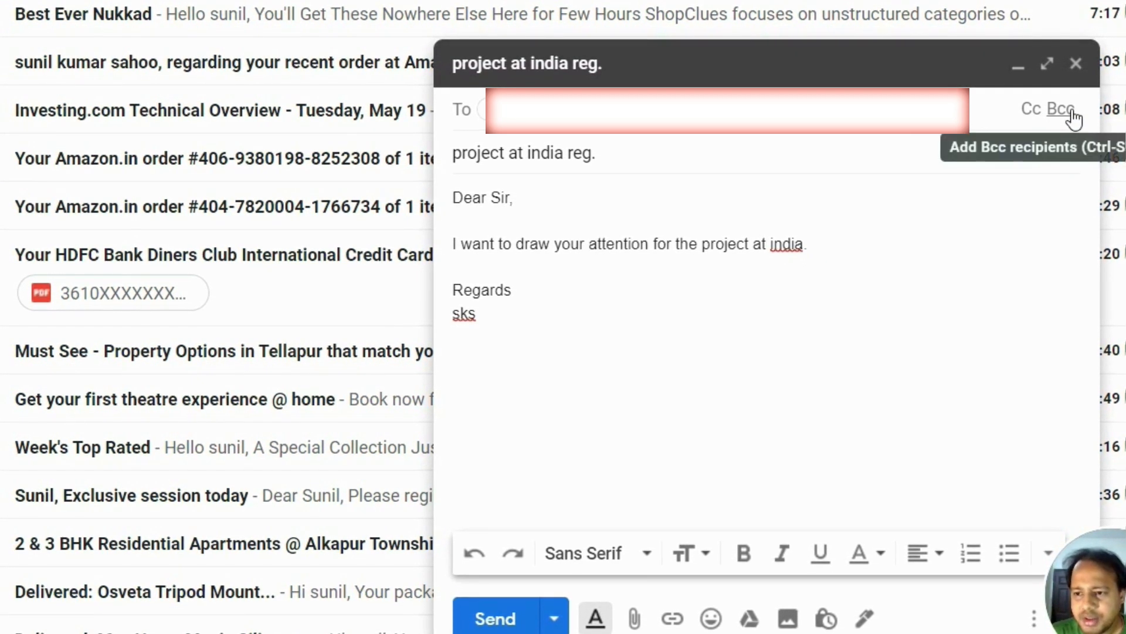
click(1031, 112)
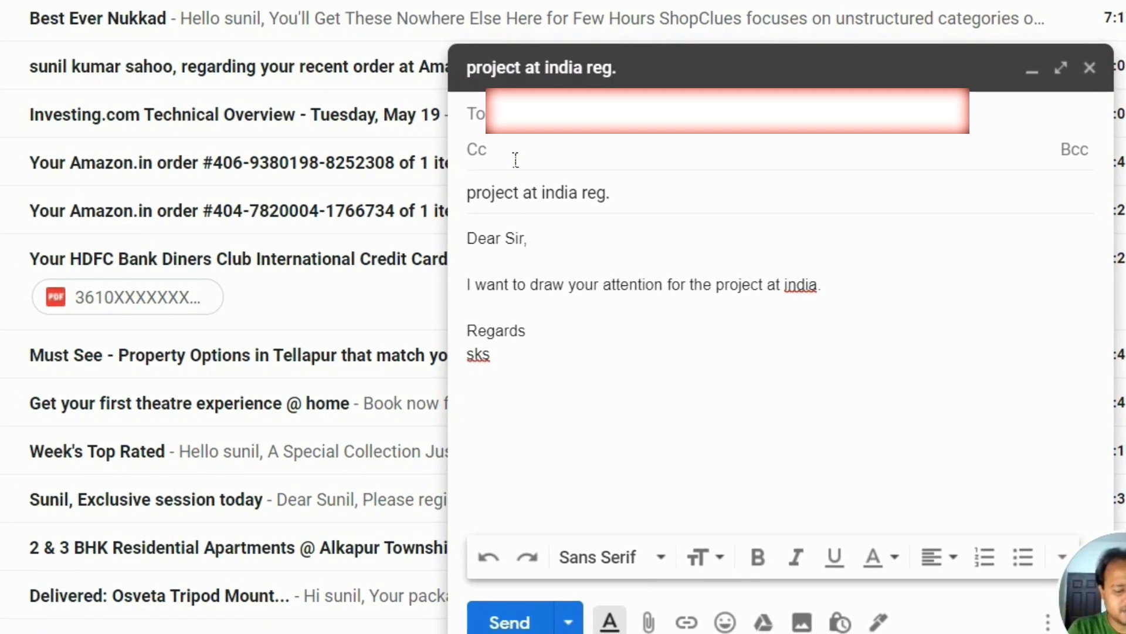
Step: Paste the Cc recipient's address, then add a Bcc line and paste the Bcc address
key(ctrl+v)
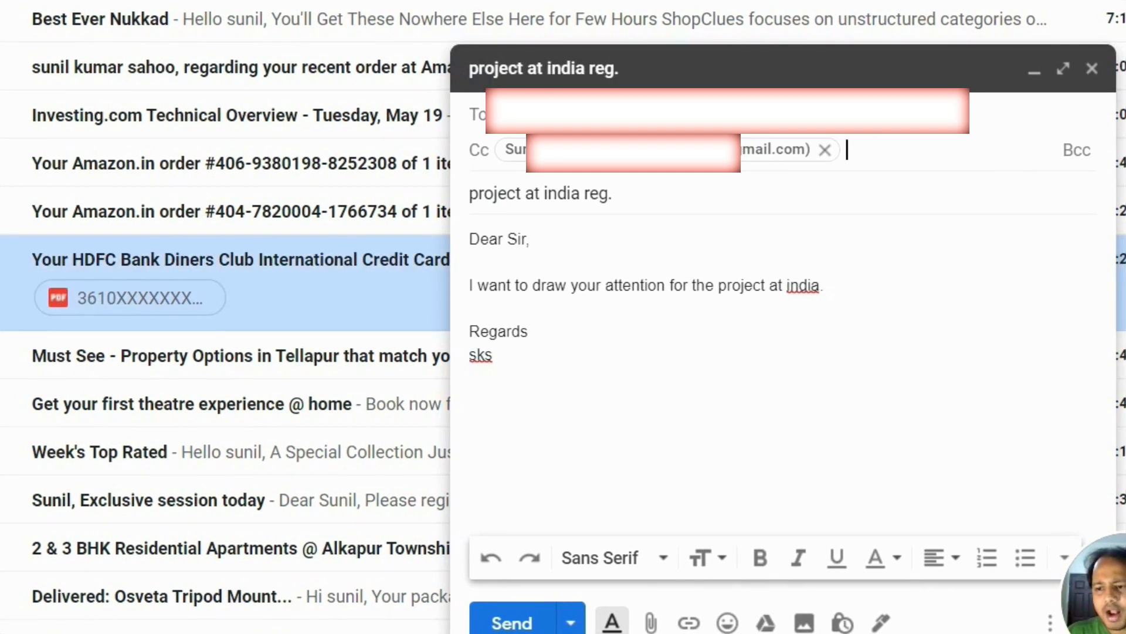
click(1083, 157)
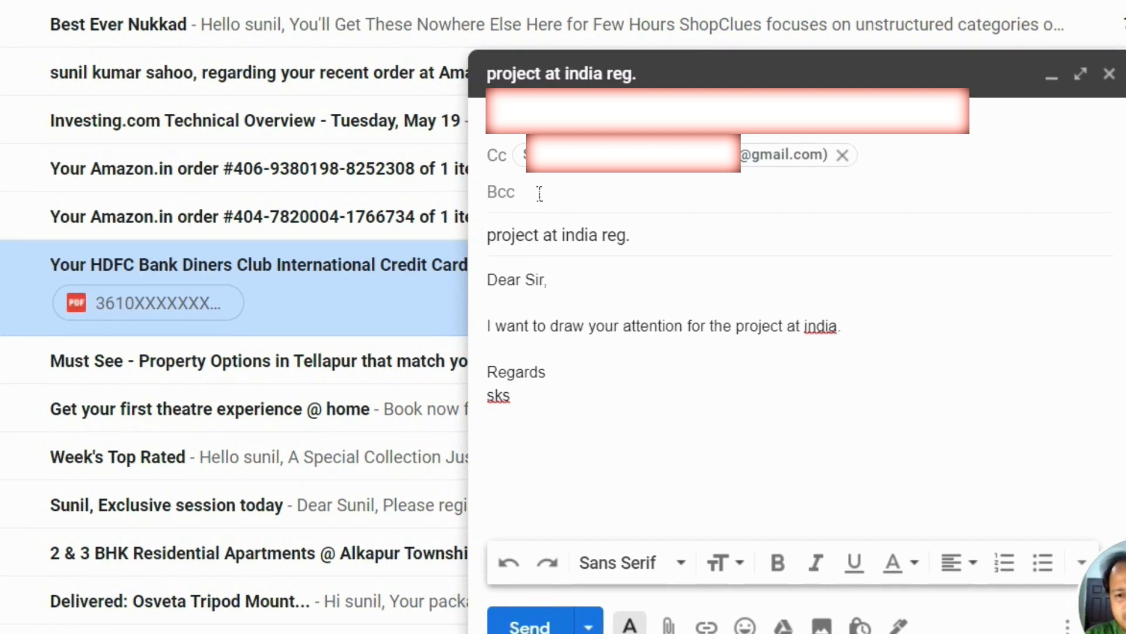
key(ctrl+v)
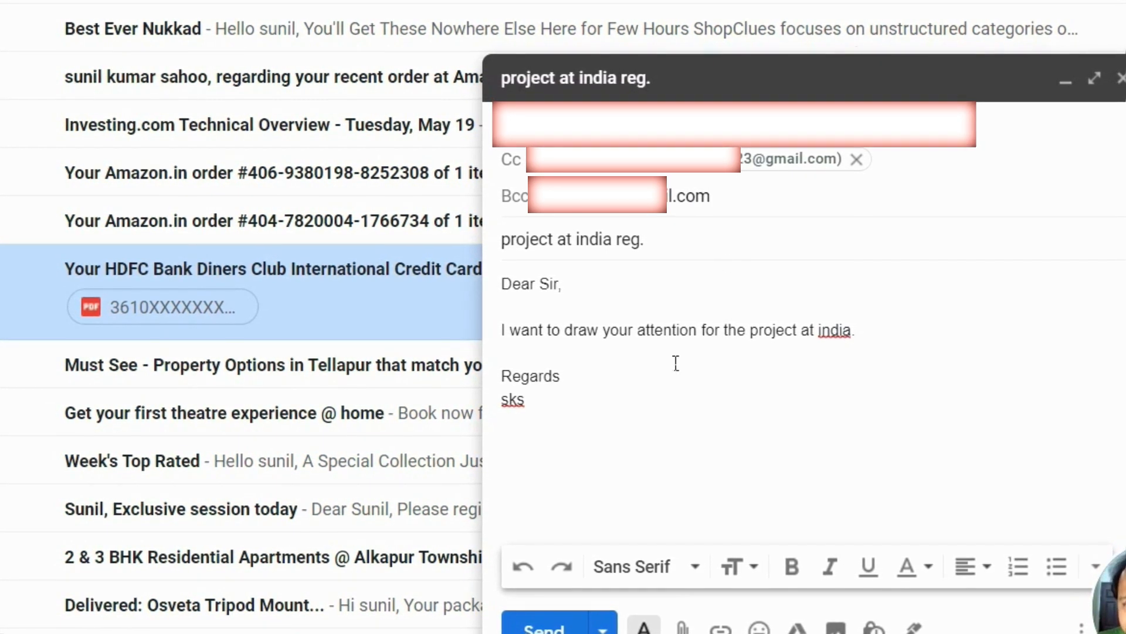
Step: Add a new body line after the india sentence reading 'Bcc sent to : Director'
key(Return)
key(Return)
text(Bcc sent to : director - Mr. SKS)
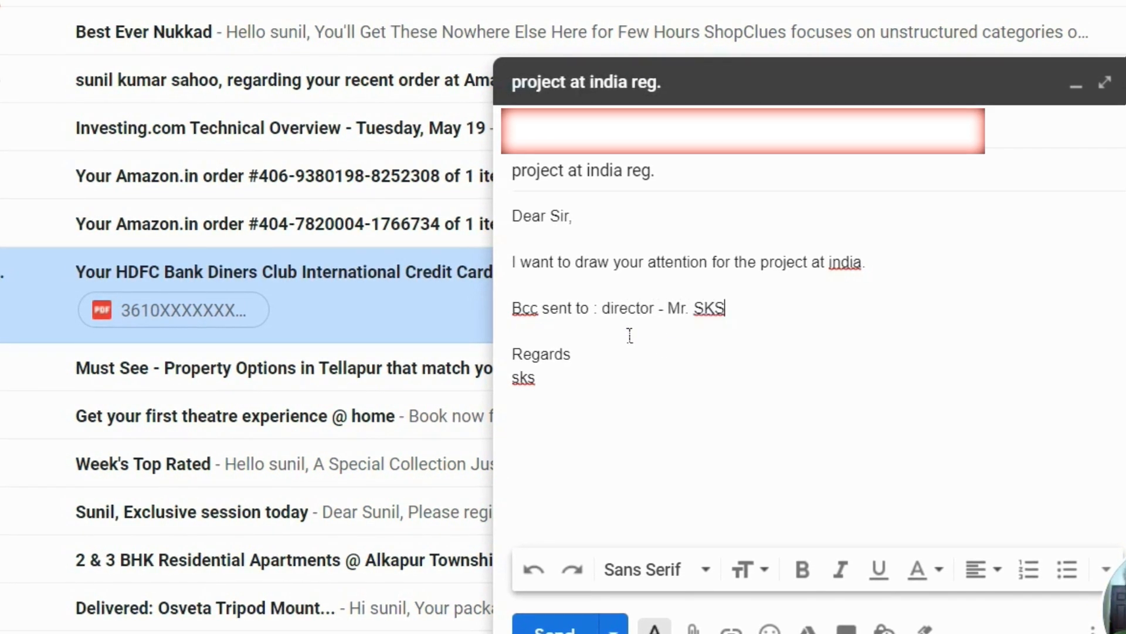
key(BackSpace)
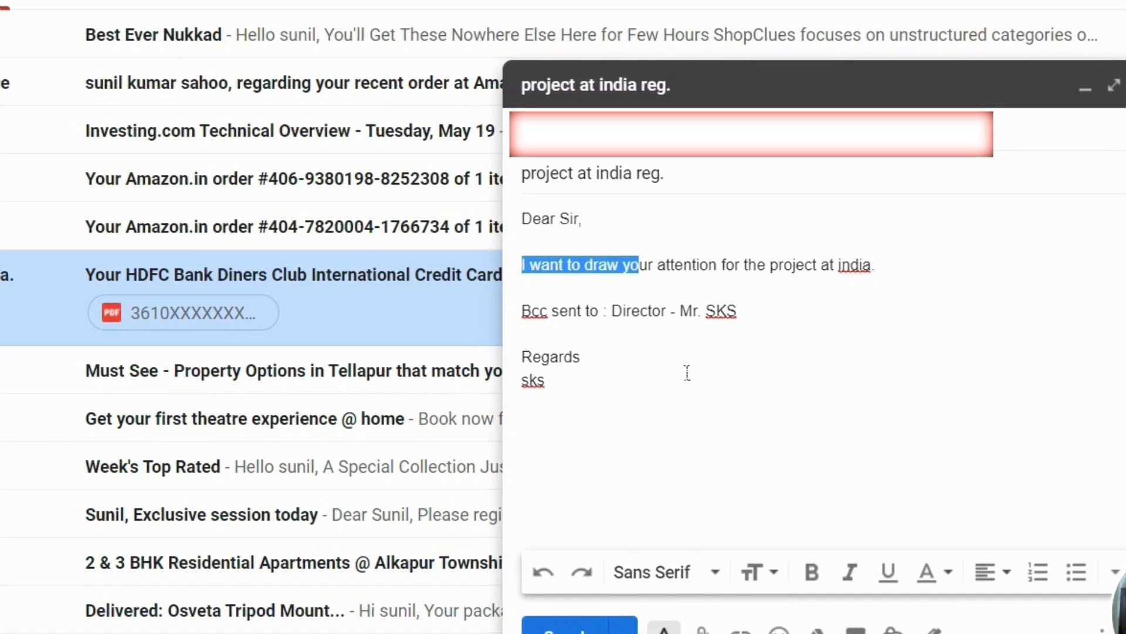
key(ctrl+shift+End)
key(ctrl+a)
click(717, 572)
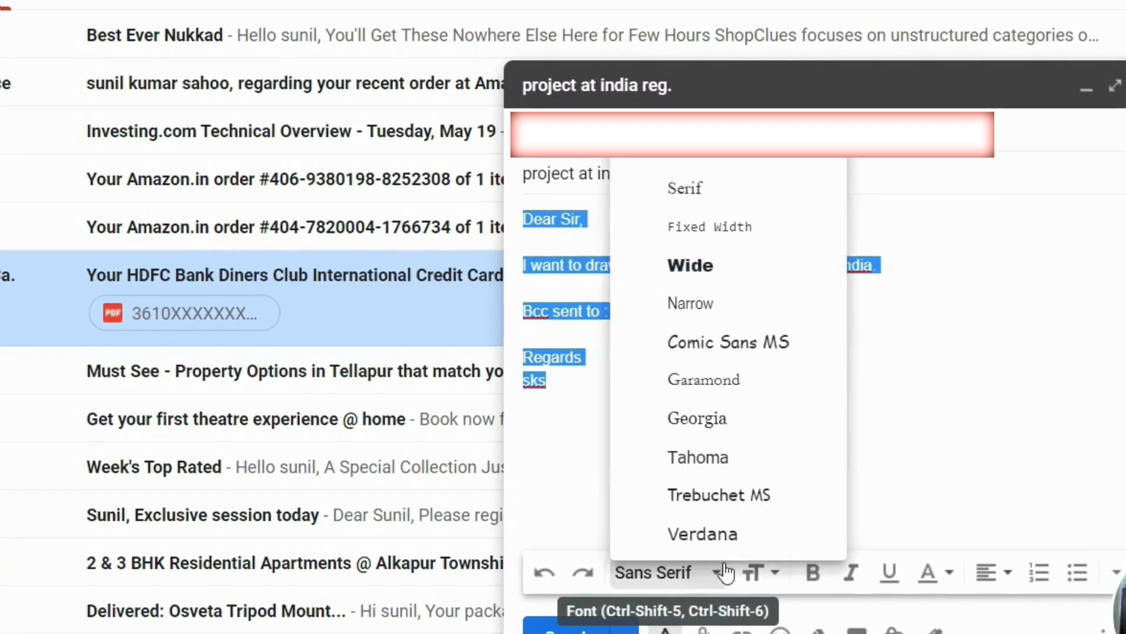
click(723, 189)
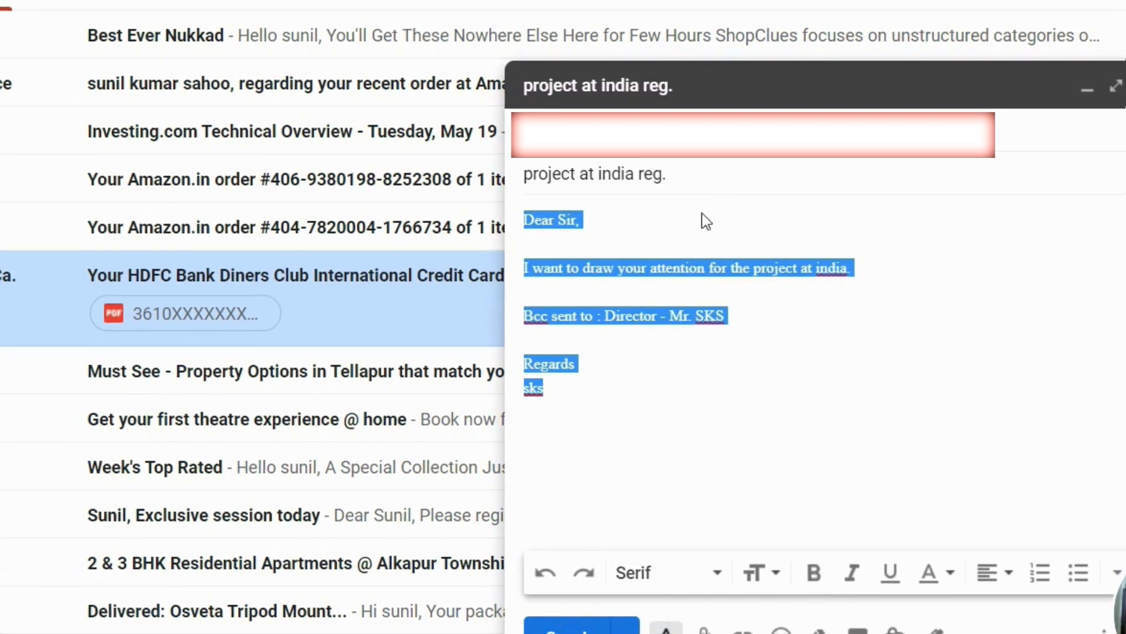
click(692, 580)
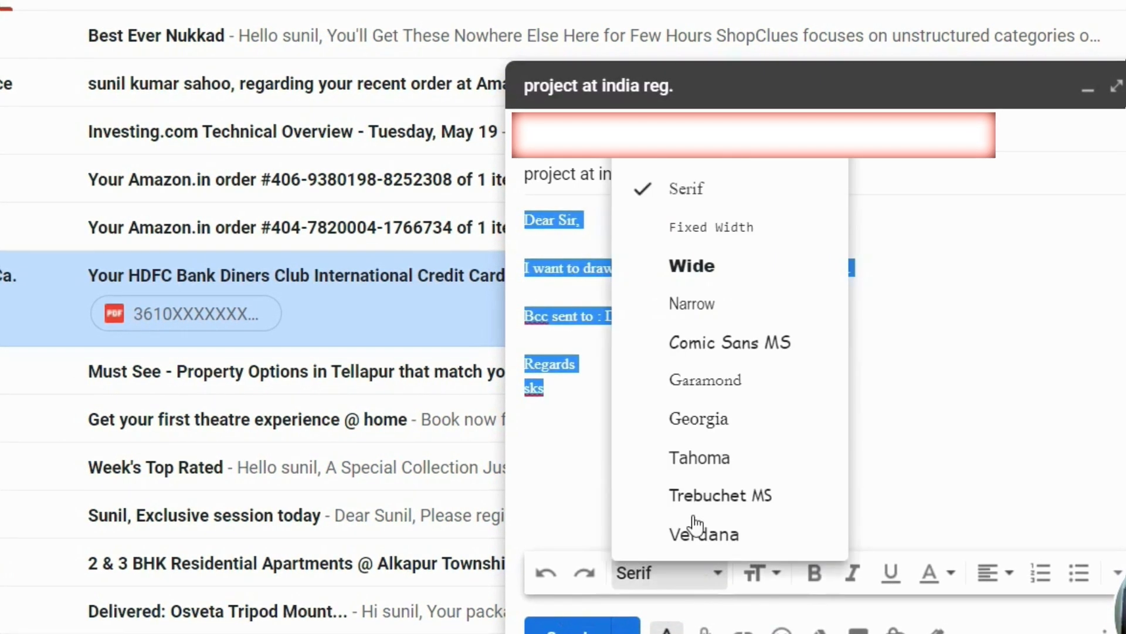
click(725, 345)
click(714, 589)
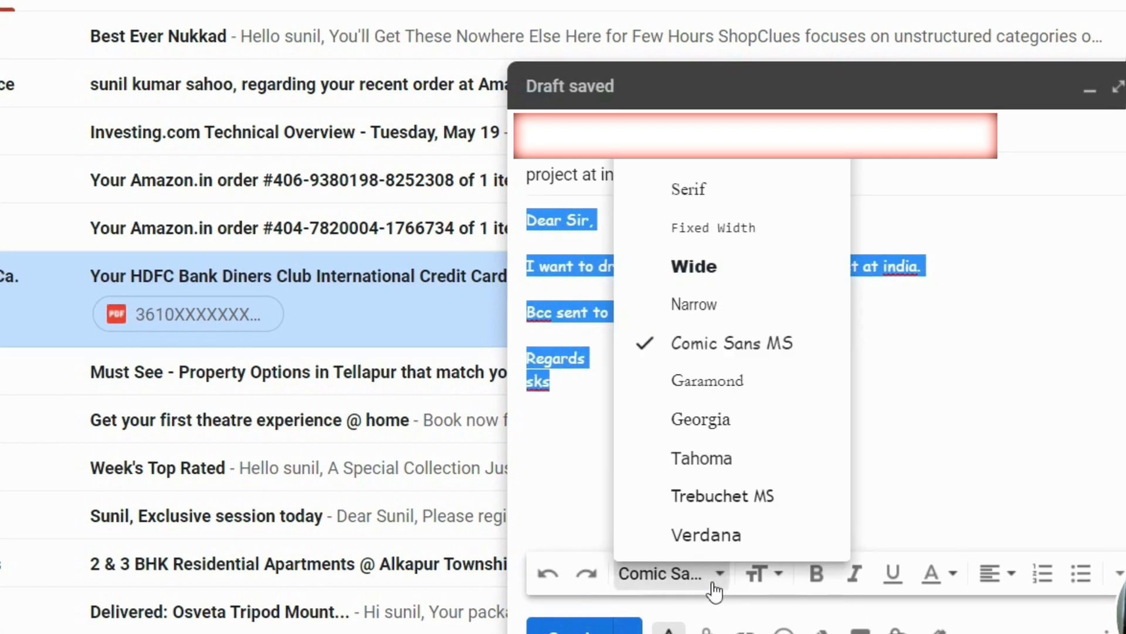
click(719, 161)
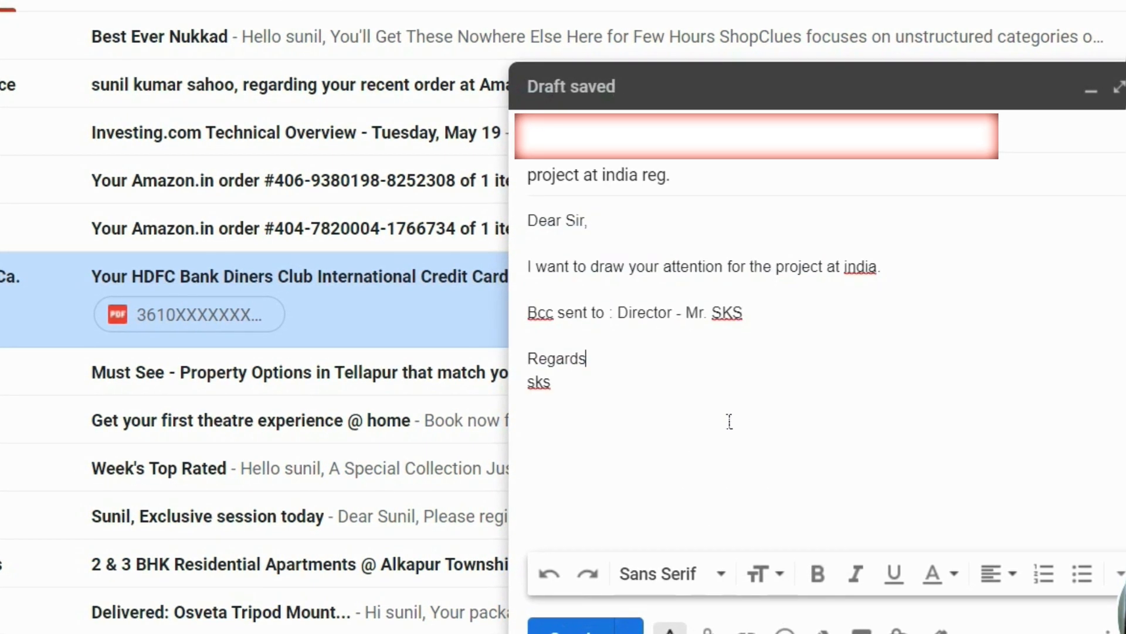
Step: Make the Director part of the Bcc line Large text size
drag(866, 324, 620, 314)
click(772, 583)
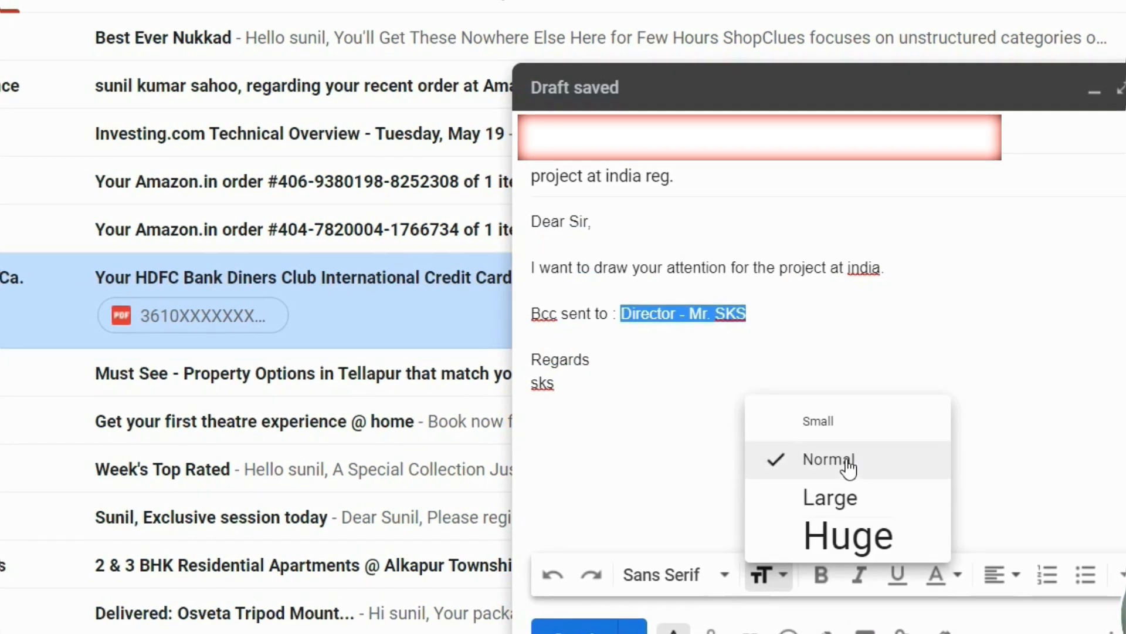
click(838, 503)
click(865, 378)
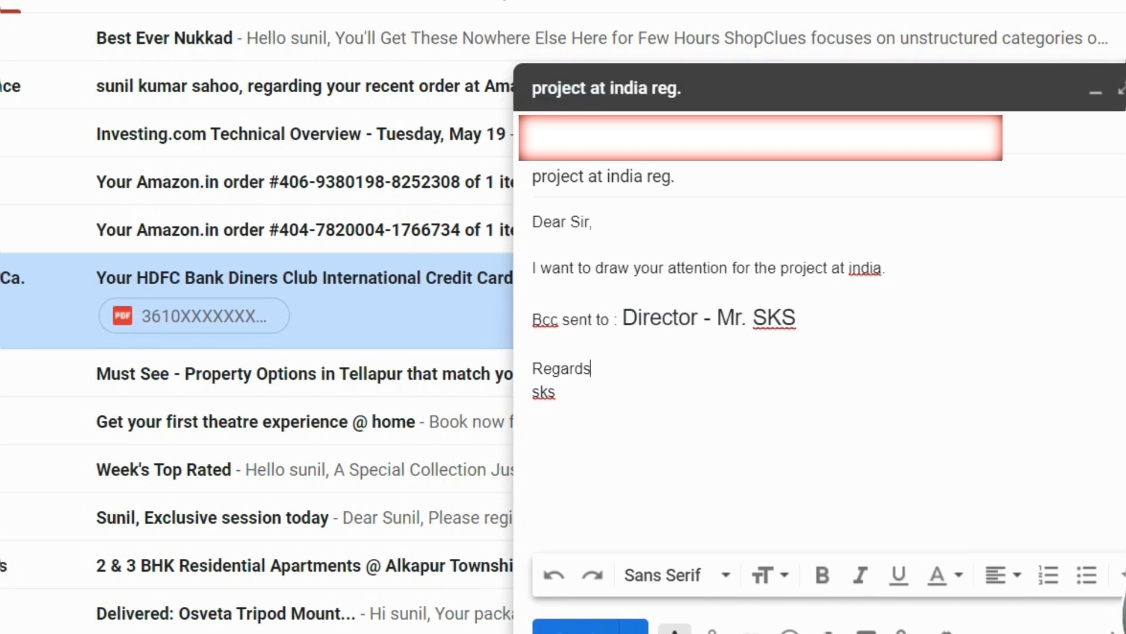
Step: Make the end of the Bcc line bold, italic and underlined with a red background
drag(846, 306, 604, 317)
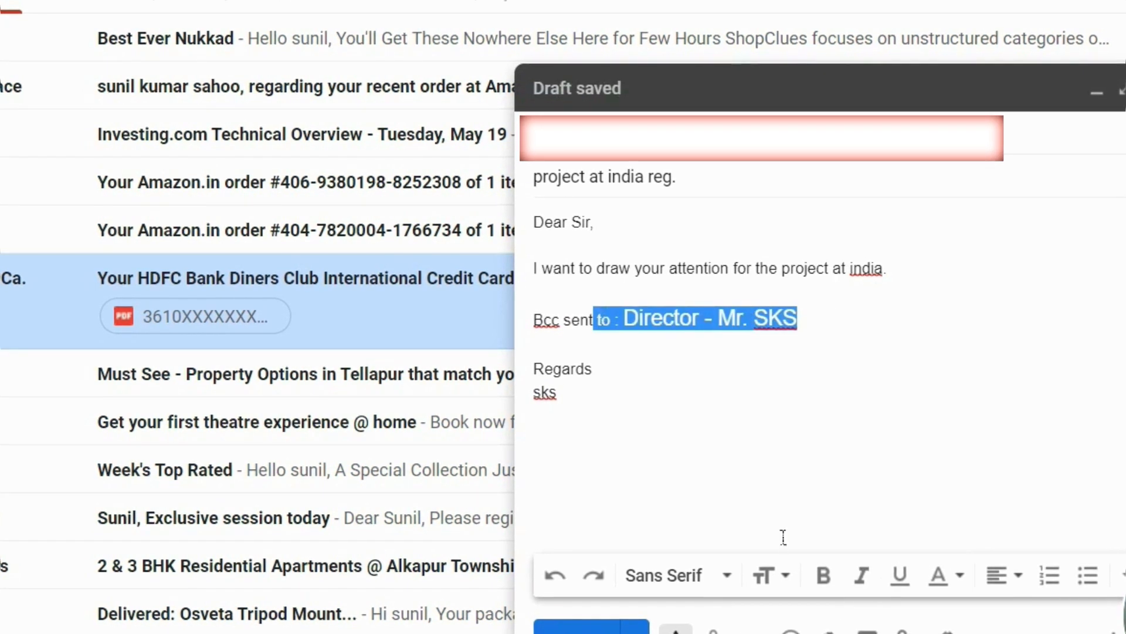
click(824, 575)
click(863, 578)
click(902, 579)
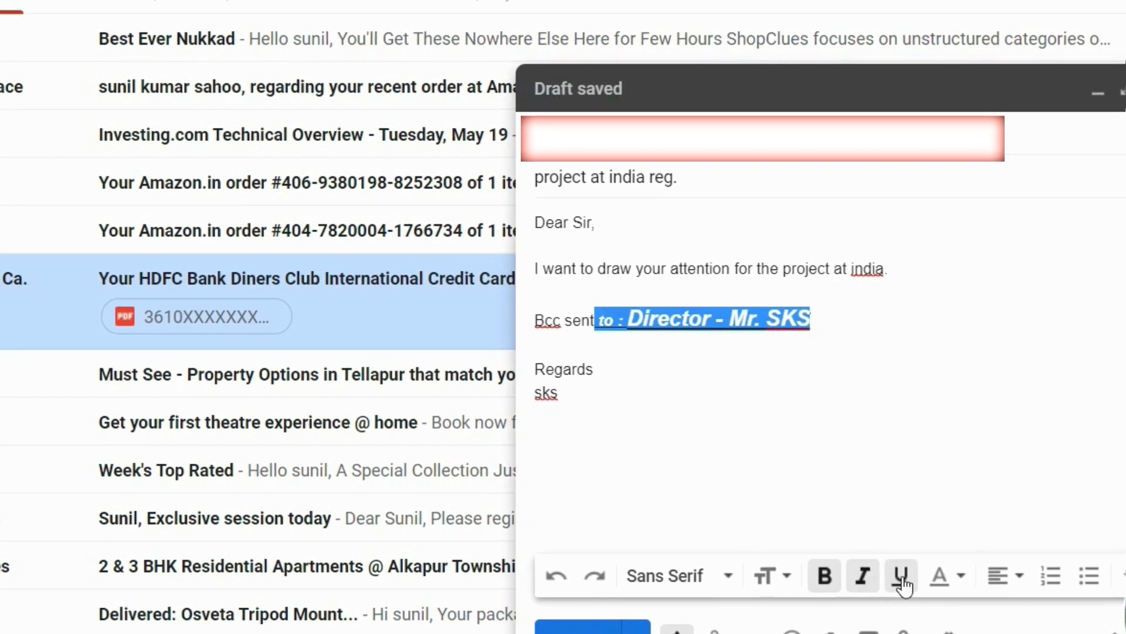
click(960, 579)
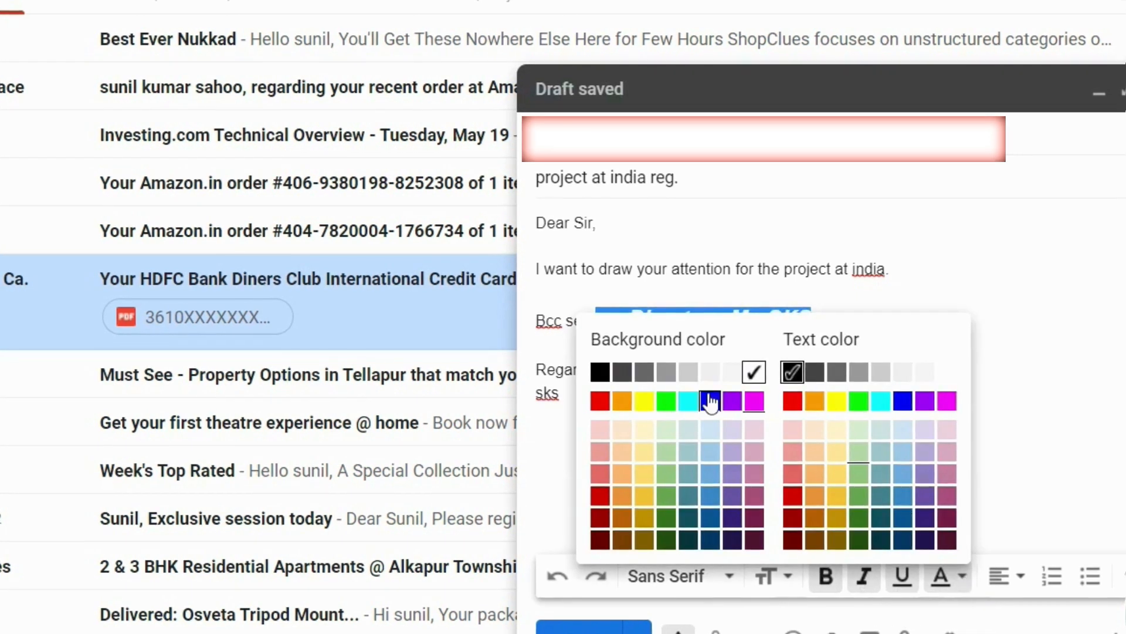
click(600, 403)
click(863, 330)
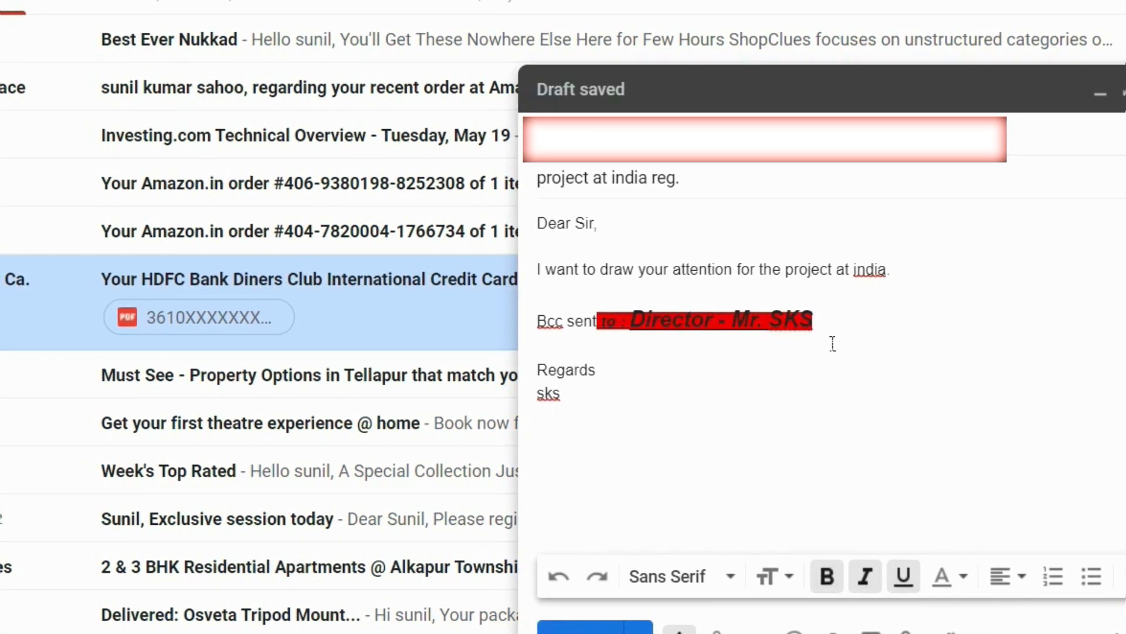
Step: Colour the 'Director - Mr. SKS' text blue
click(963, 578)
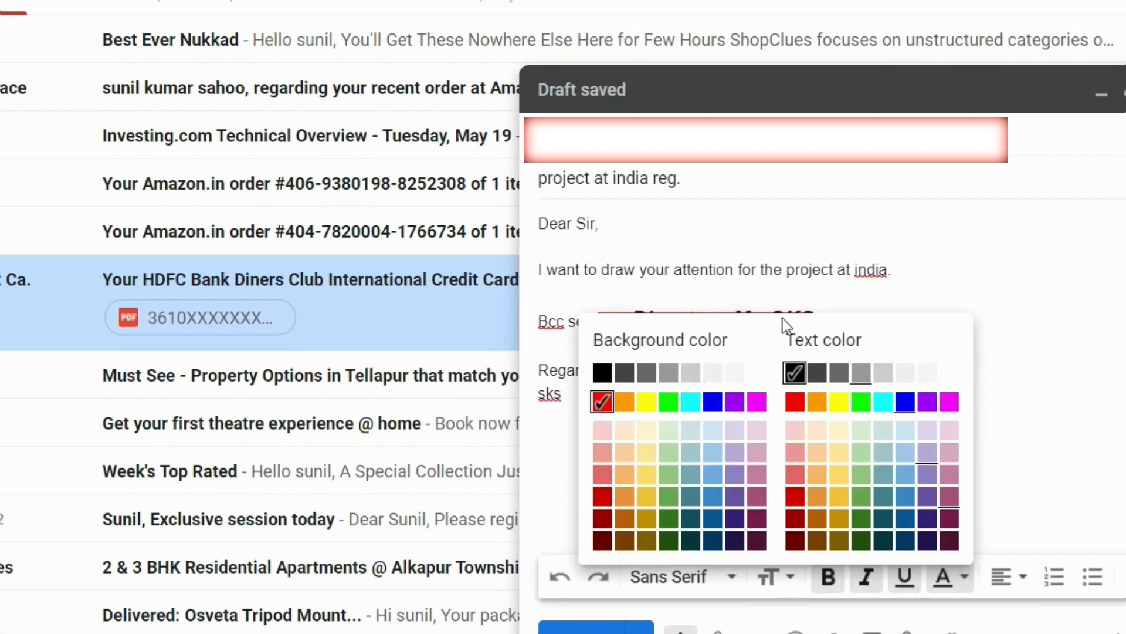
click(968, 581)
click(969, 580)
click(906, 403)
click(847, 364)
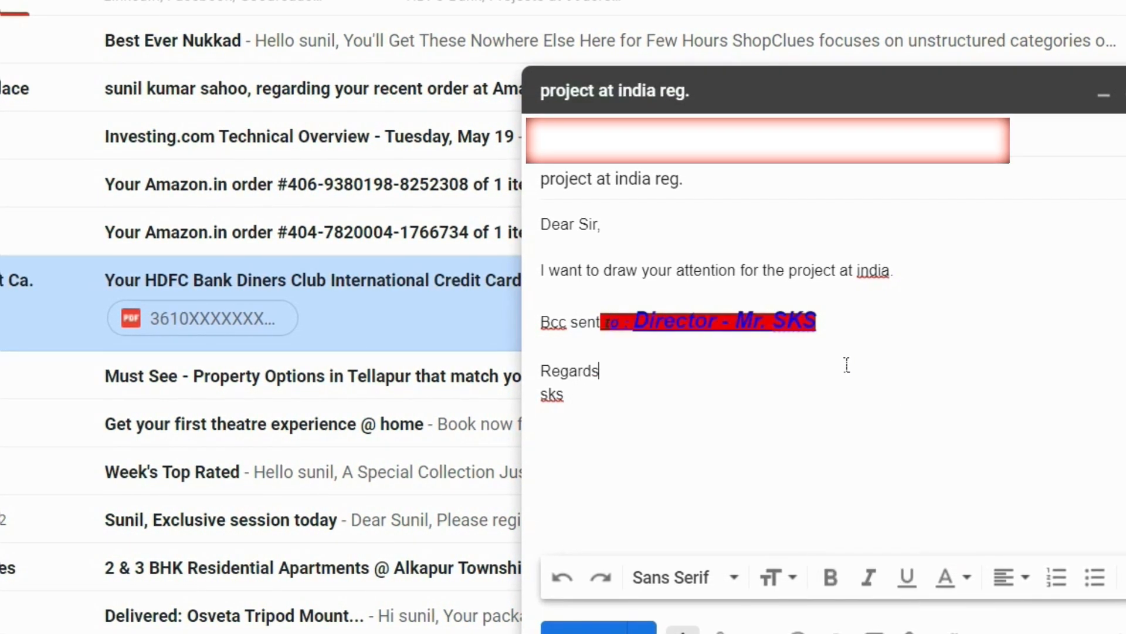
Step: Try centre and right alignment and a bullet point on the Regards line
click(1025, 587)
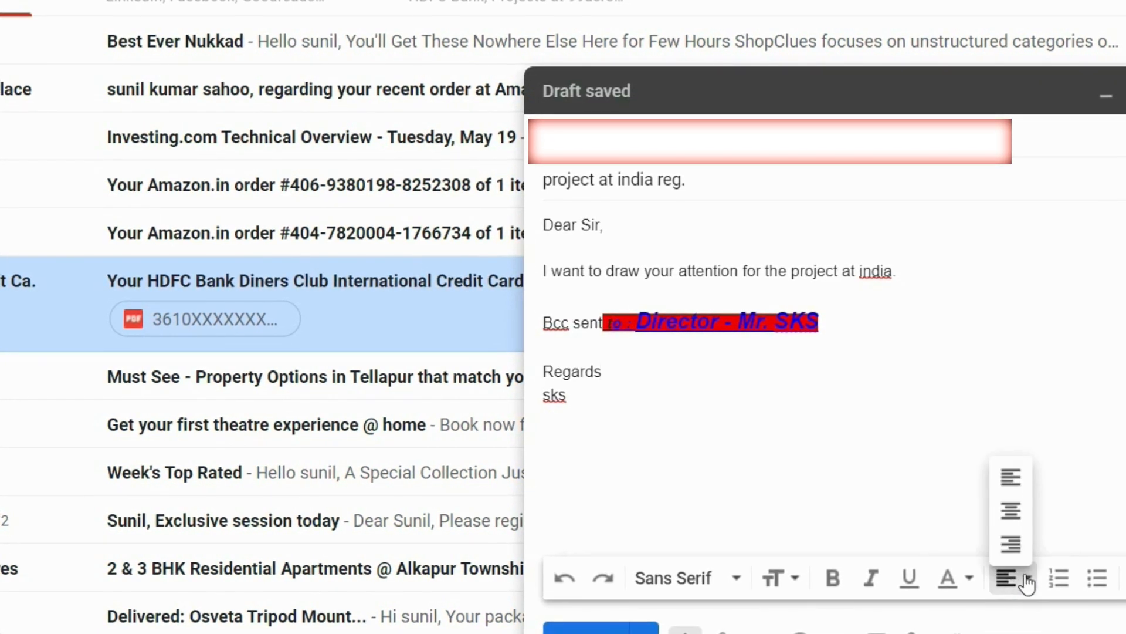
click(1010, 508)
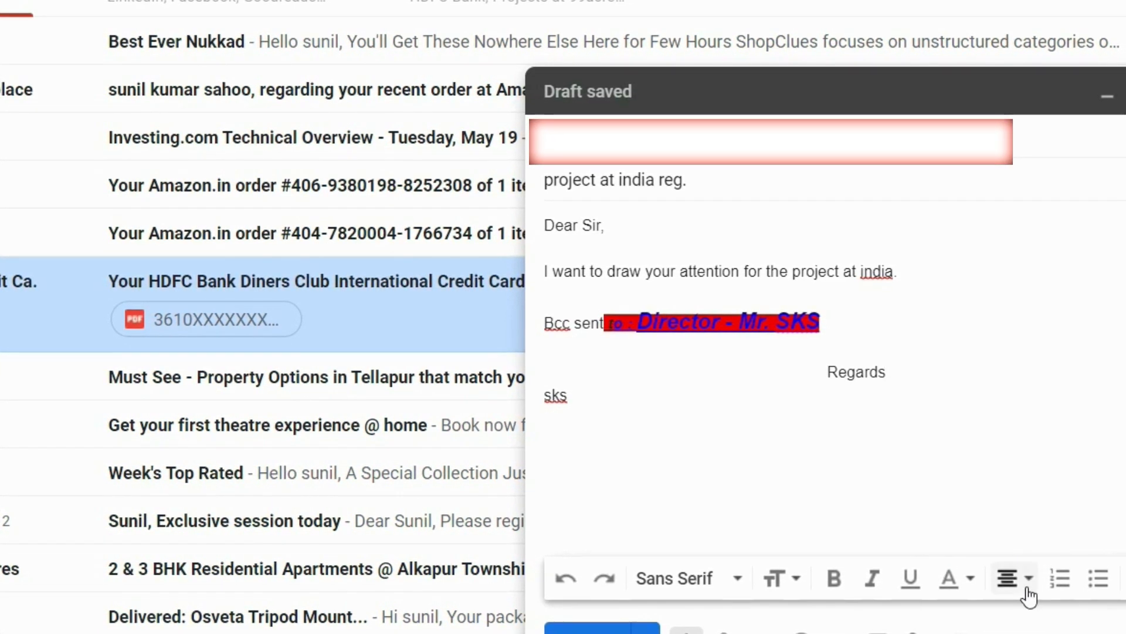
click(1025, 586)
click(1009, 543)
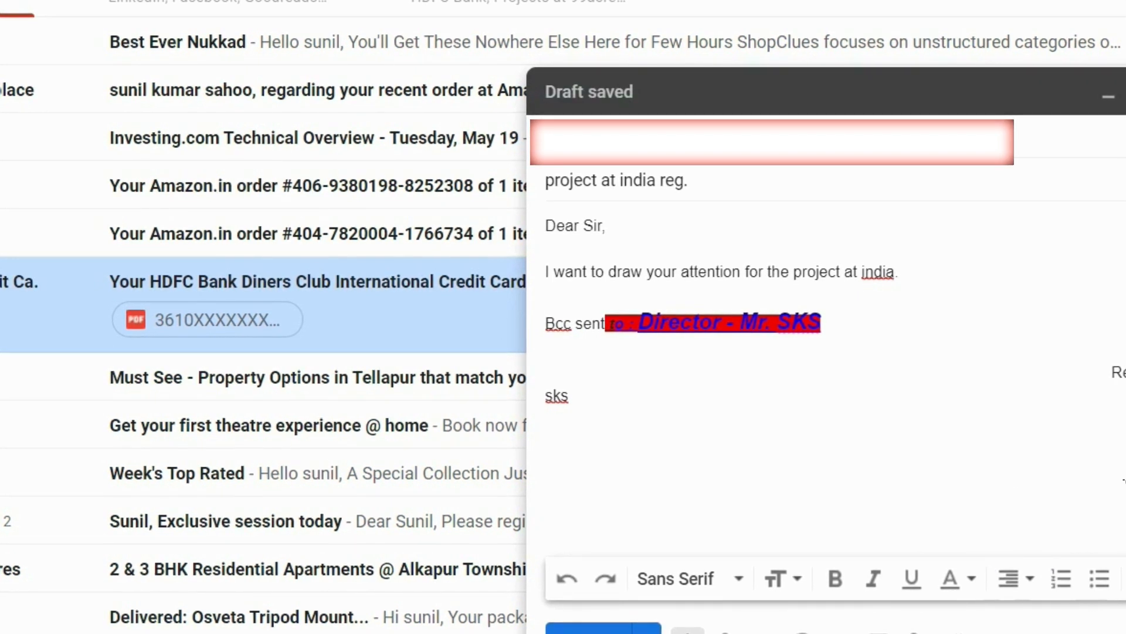
click(1101, 580)
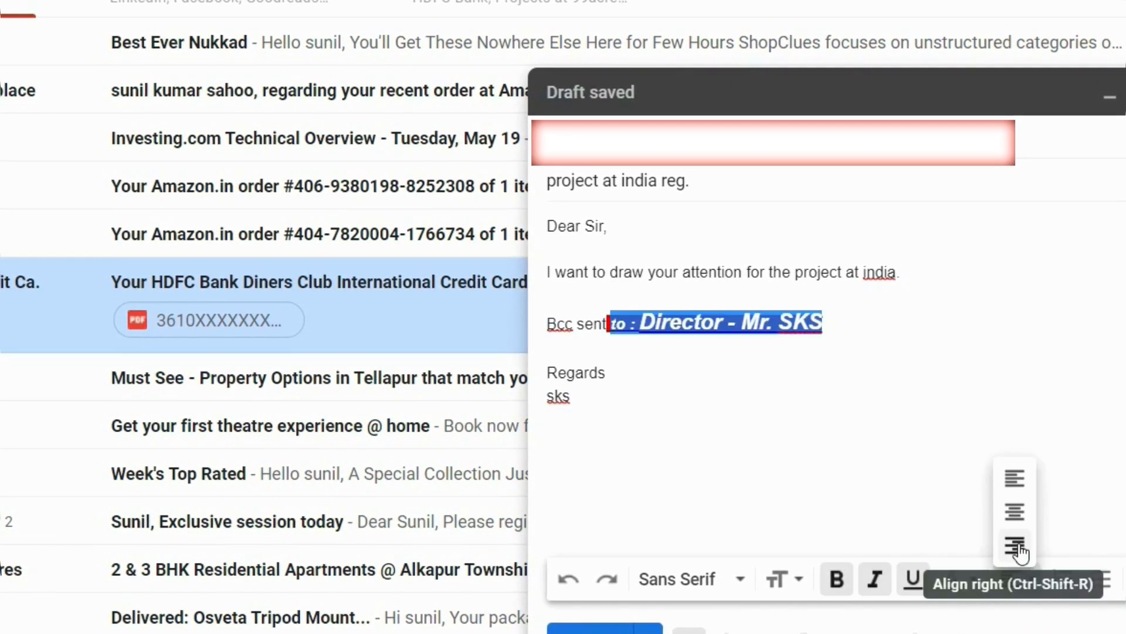
Step: Undo the Bcc line's right alignment and an accidental text move, then select the body lines
click(1013, 541)
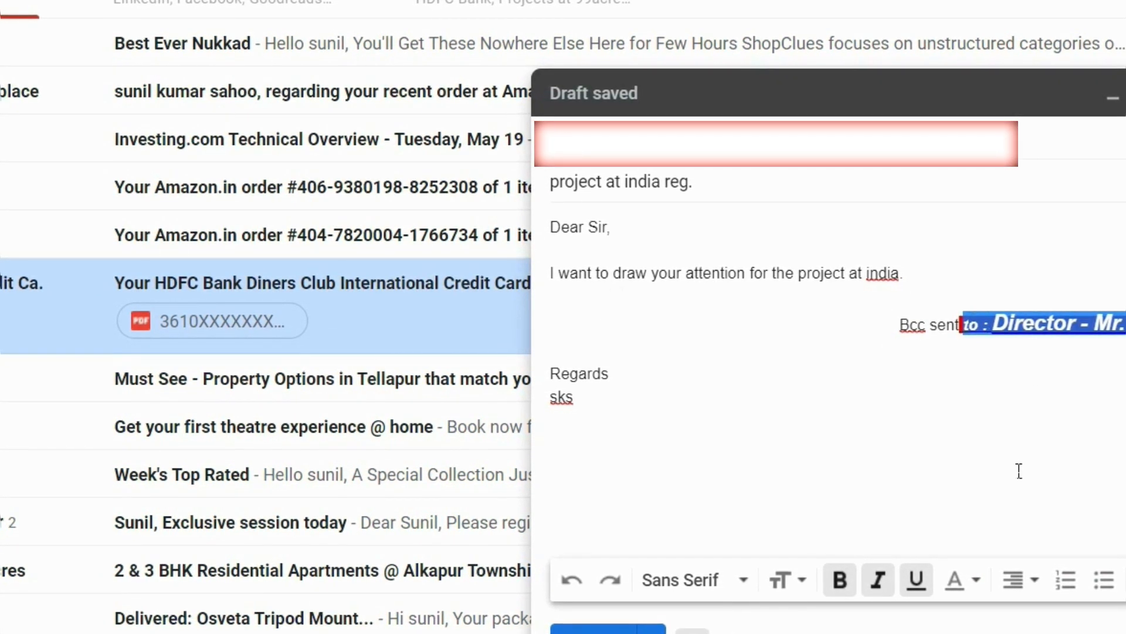
key(ctrl+z)
drag(821, 322, 610, 296)
key(ctrl+z)
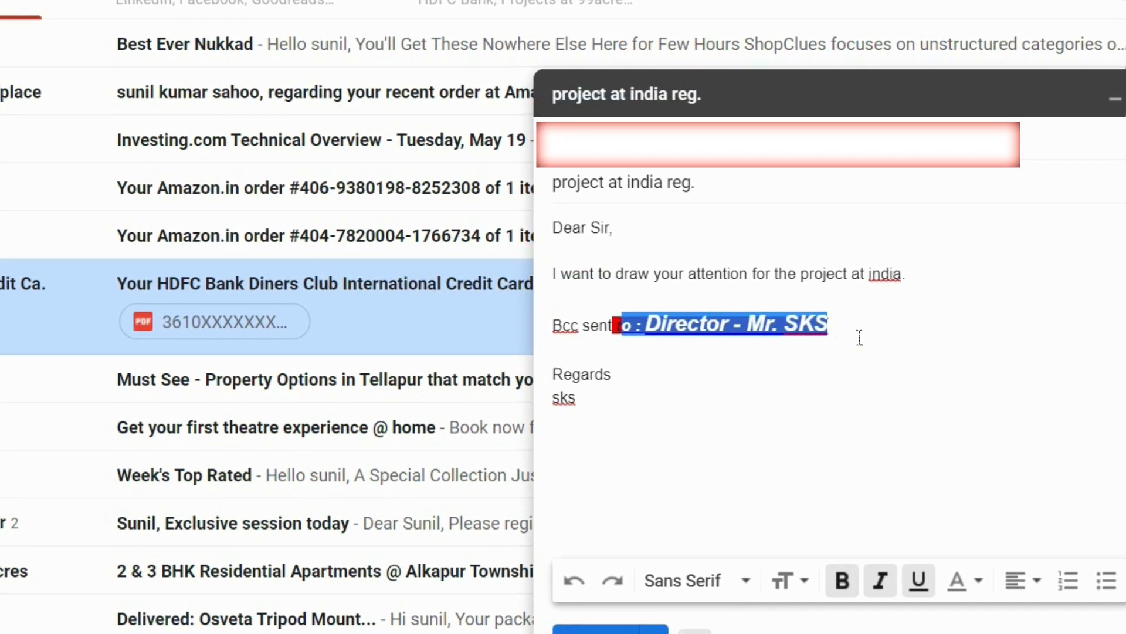
mouse_move(855, 333)
mouse_down()
mouse_move(598, 293)
mouse_move(548, 272)
mouse_up()
Step: Make the selected lines a numbered list, undo stray letters, and delete empty item 2
click(1069, 582)
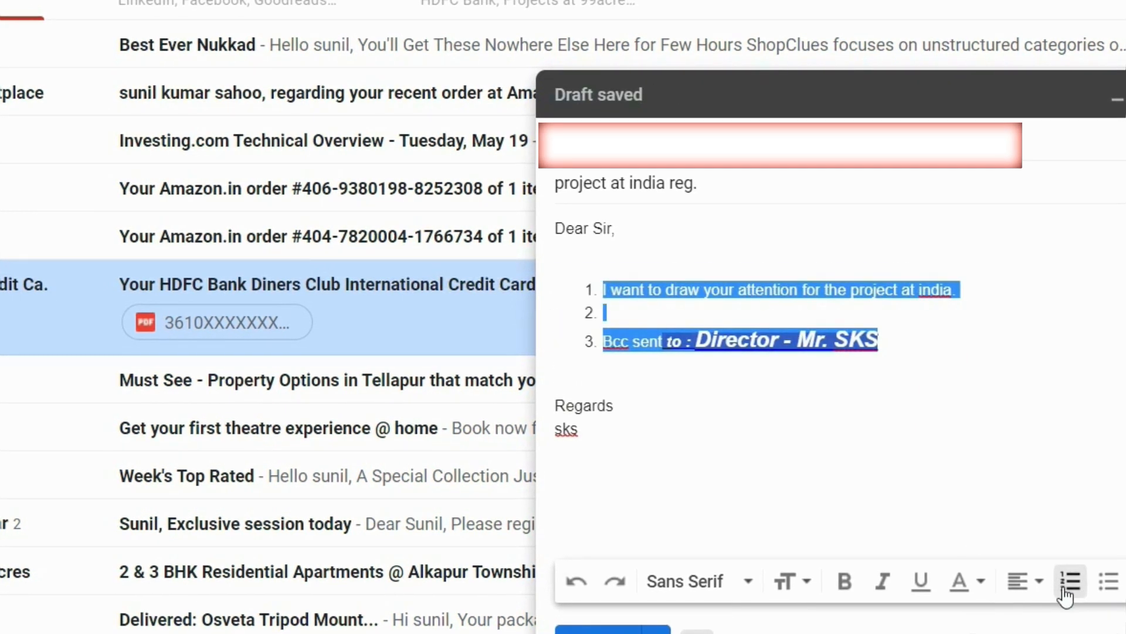
click(639, 340)
text(dsssdfd)
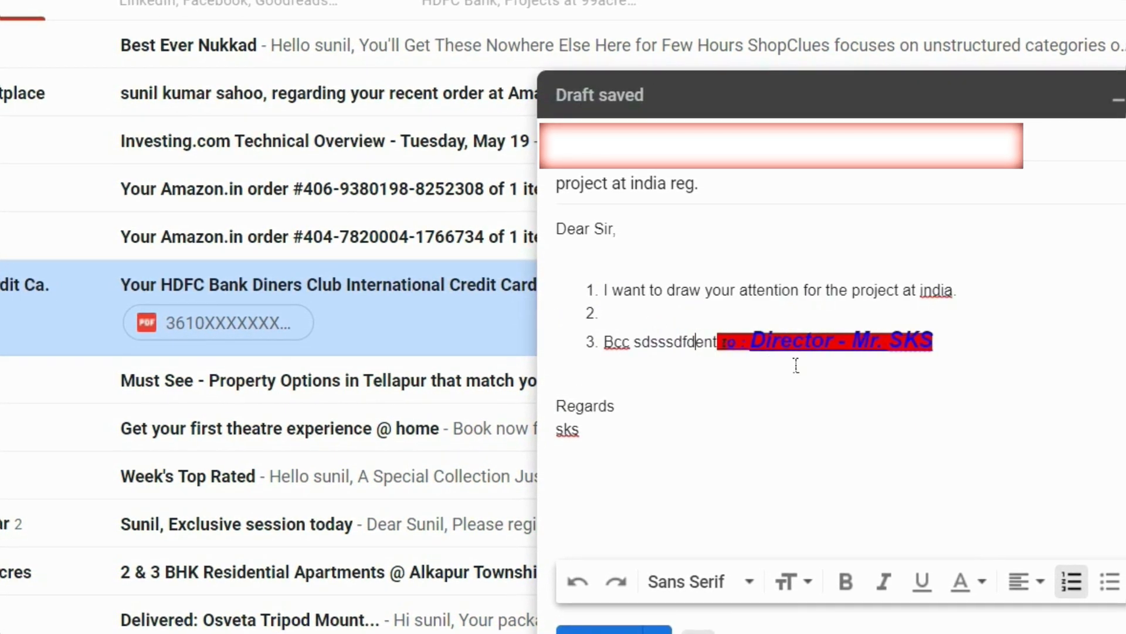
key(ctrl+z)
click(632, 313)
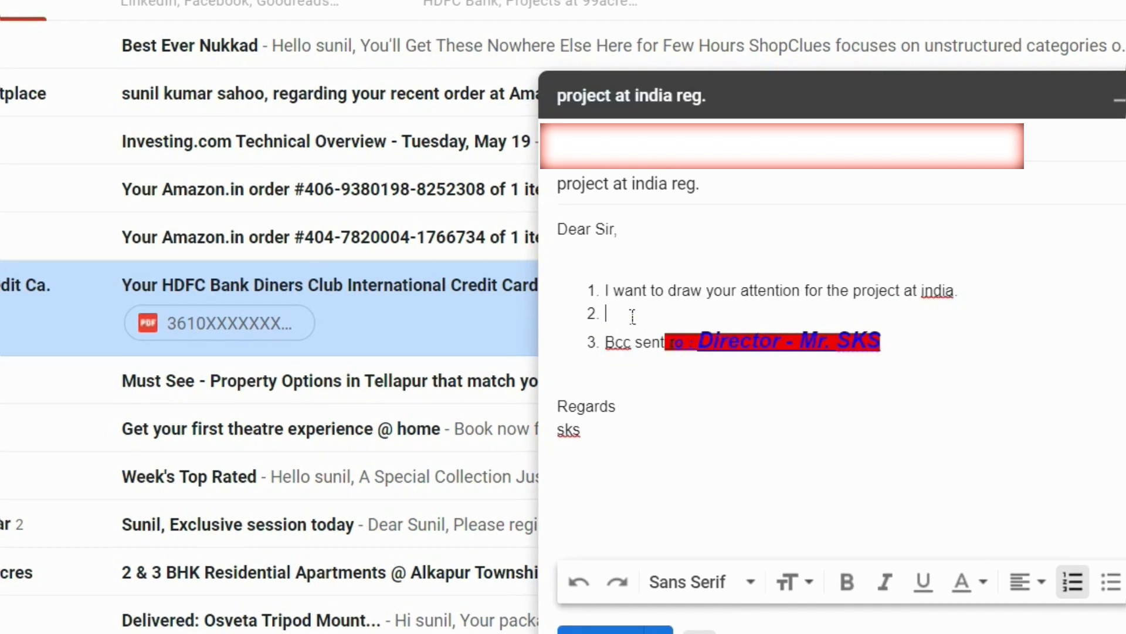
key(BackSpace)
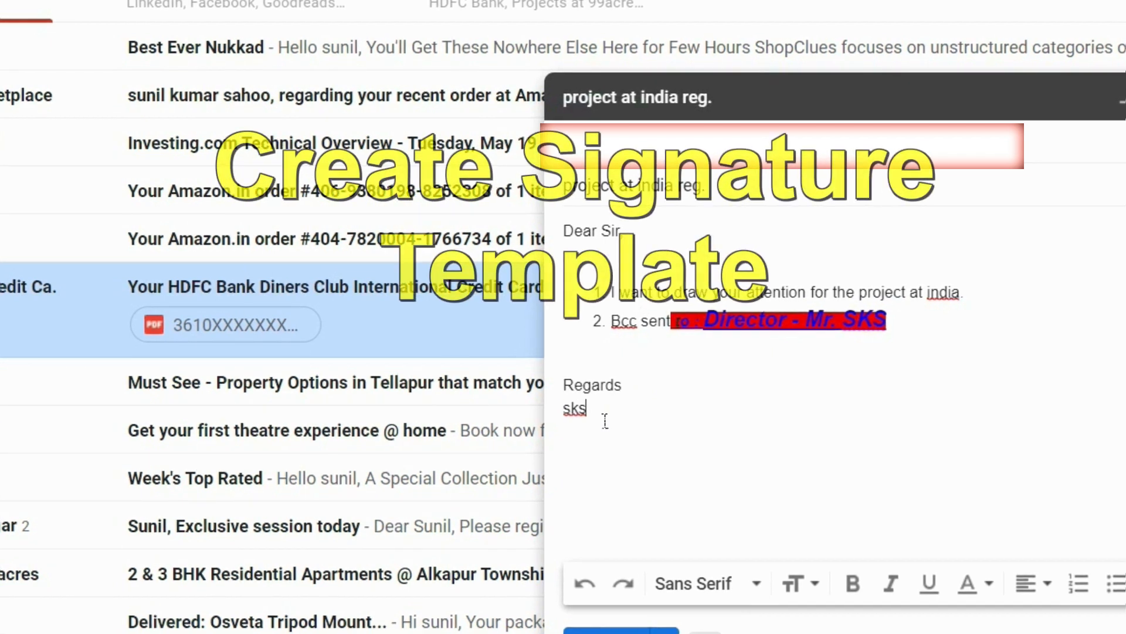
Step: Select the Regards and sks lines at the end of the draft
drag(605, 421, 561, 392)
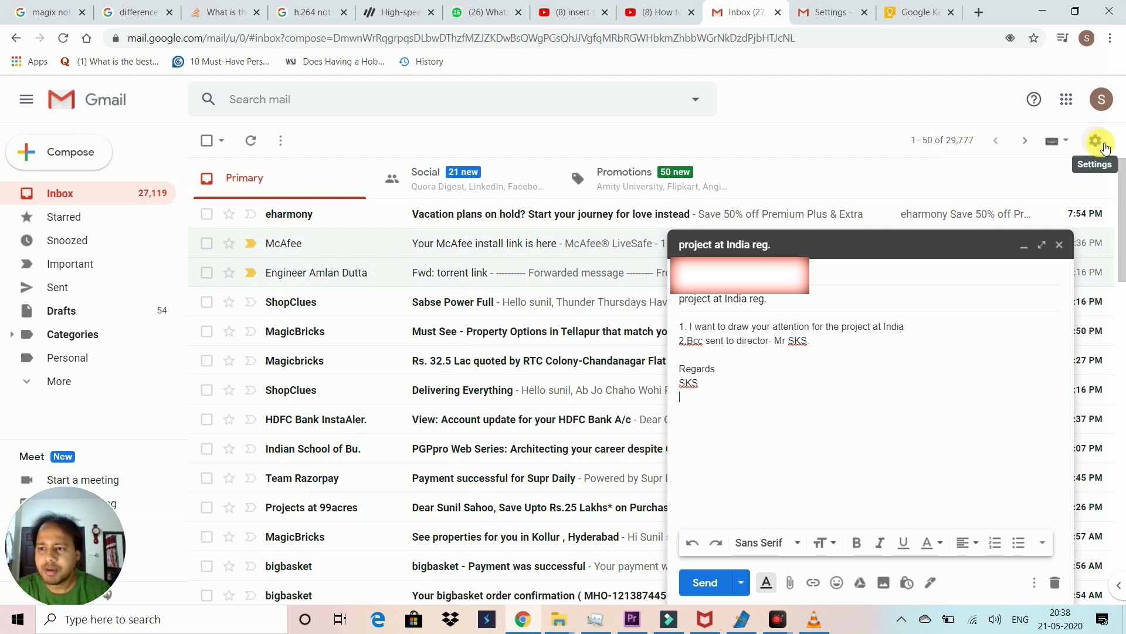
Step: Open the full Settings page, minimize the draft, and scroll down to Signature
click(1096, 144)
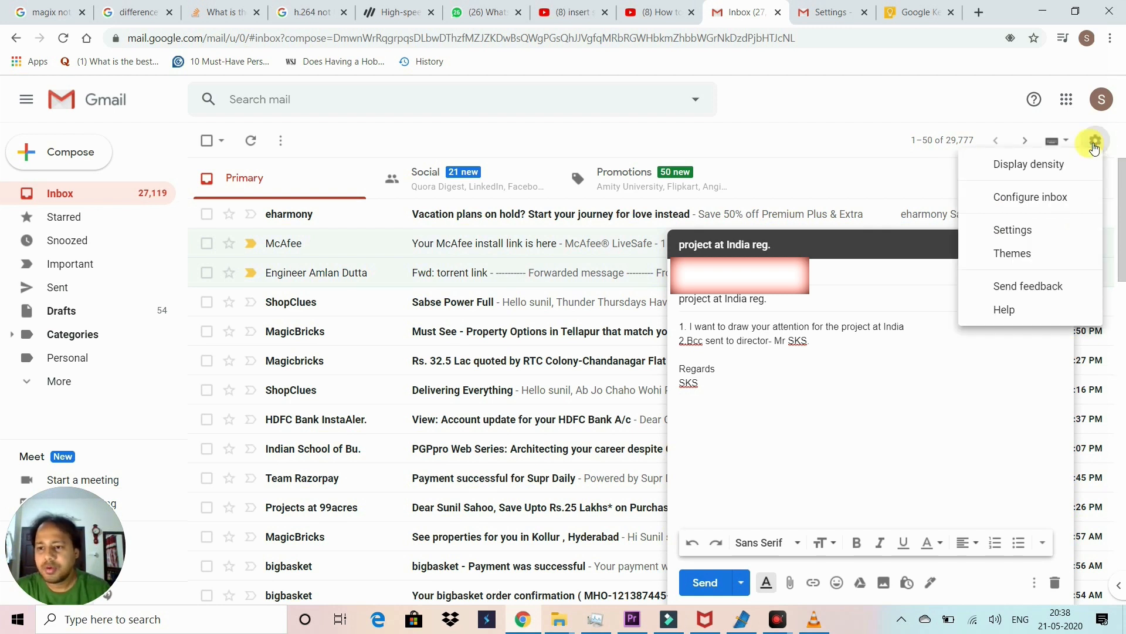
click(1023, 231)
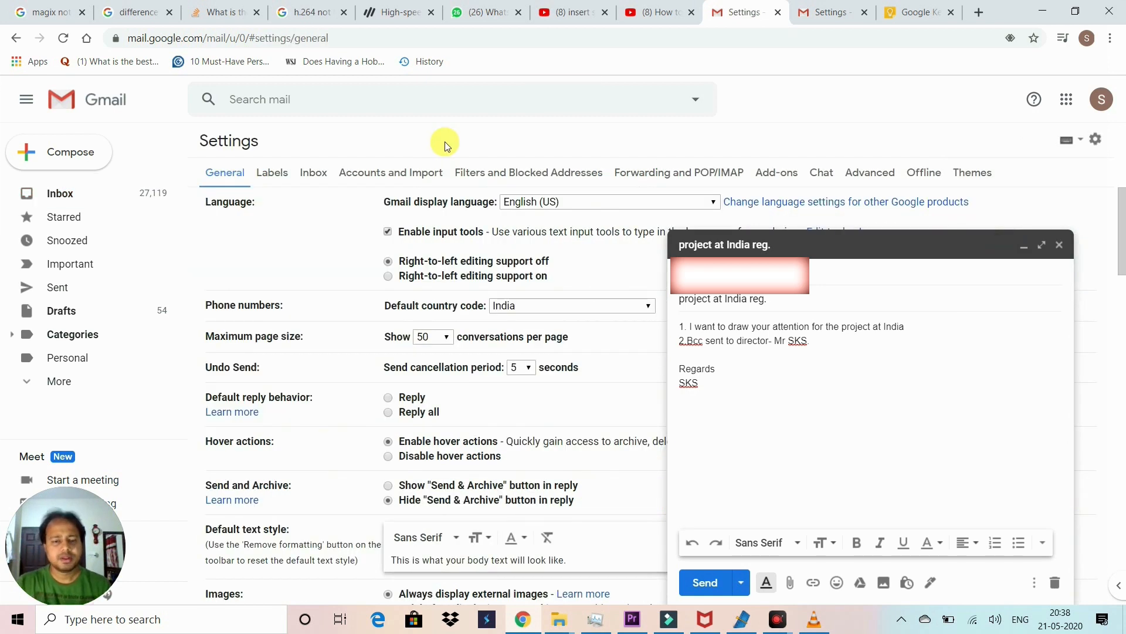
click(1024, 245)
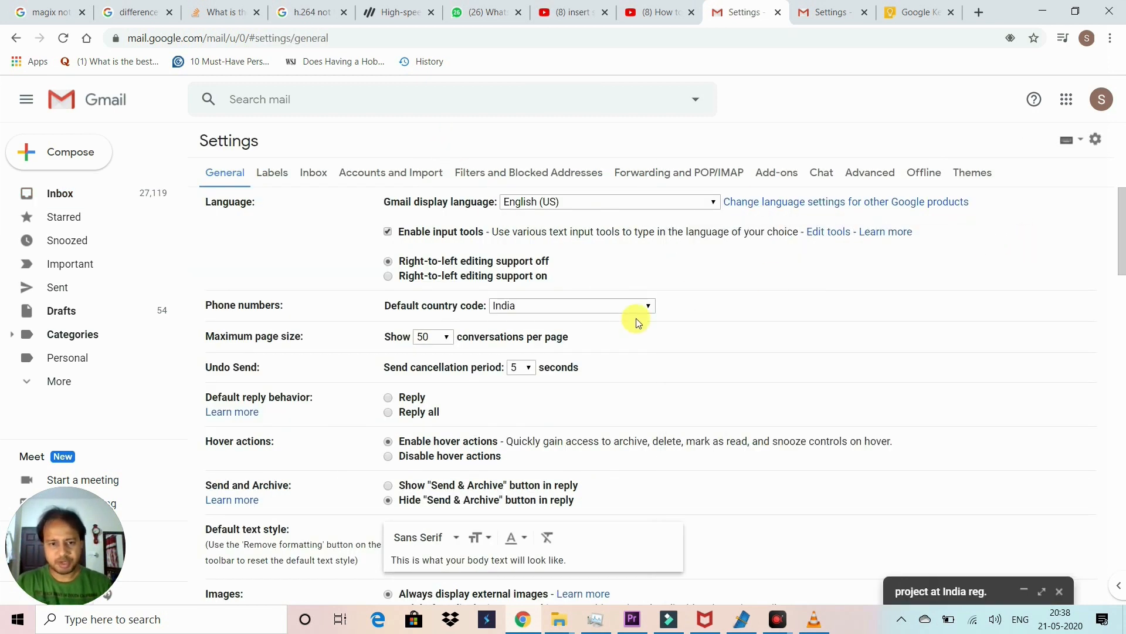
scroll(569, 348, down, 3)
scroll(543, 319, up, 3)
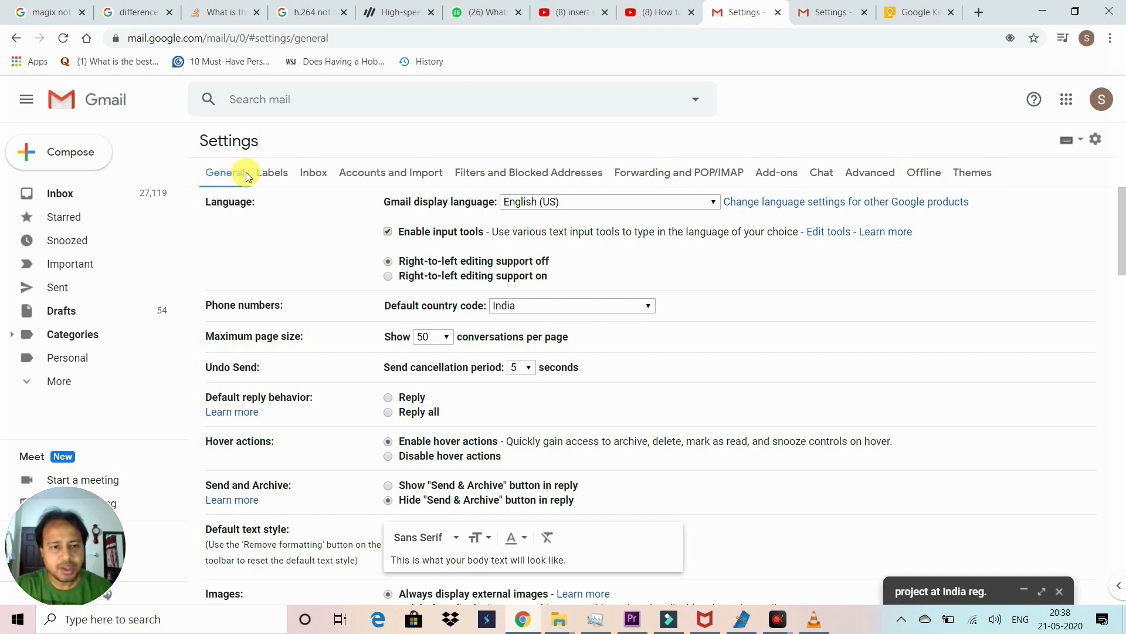
scroll(264, 190, down, 3)
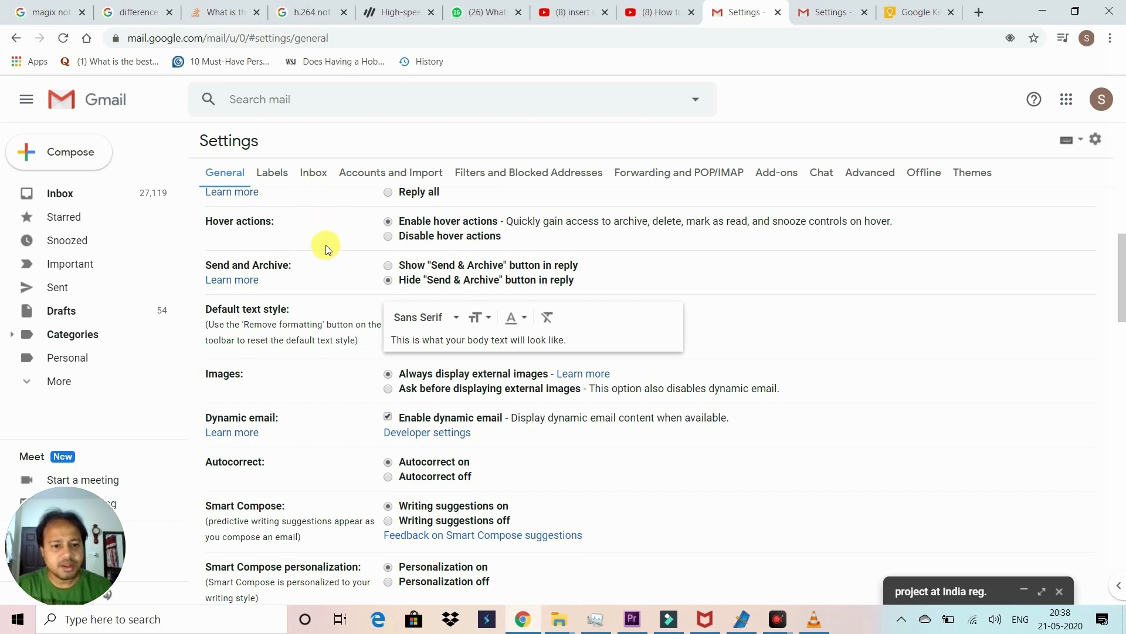
scroll(327, 250, down, 6)
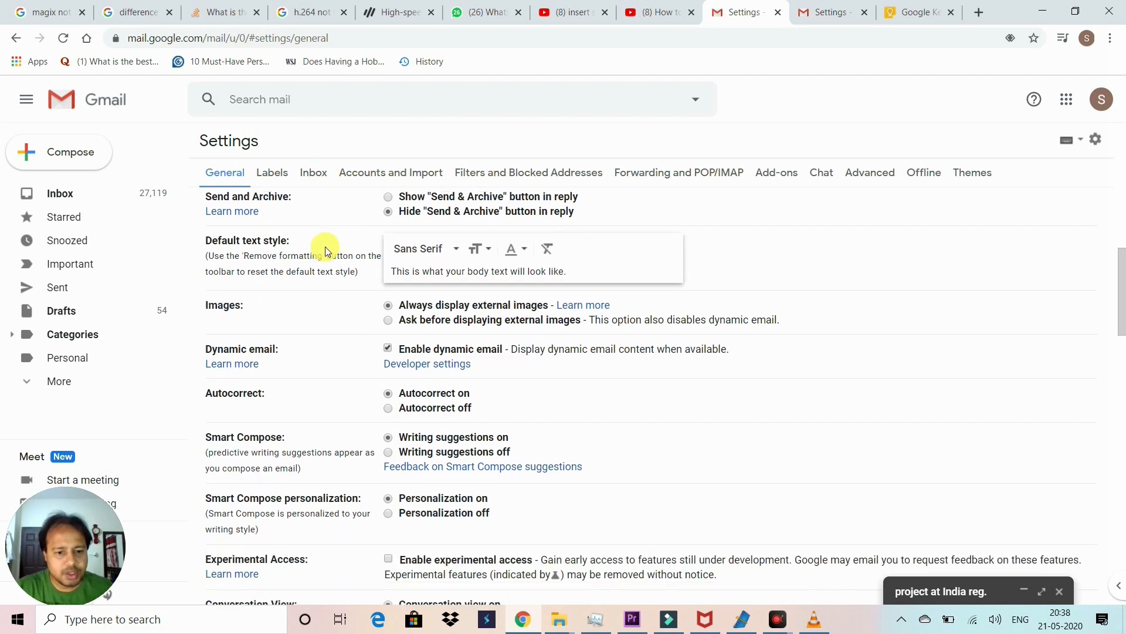
scroll(327, 251, down, 2)
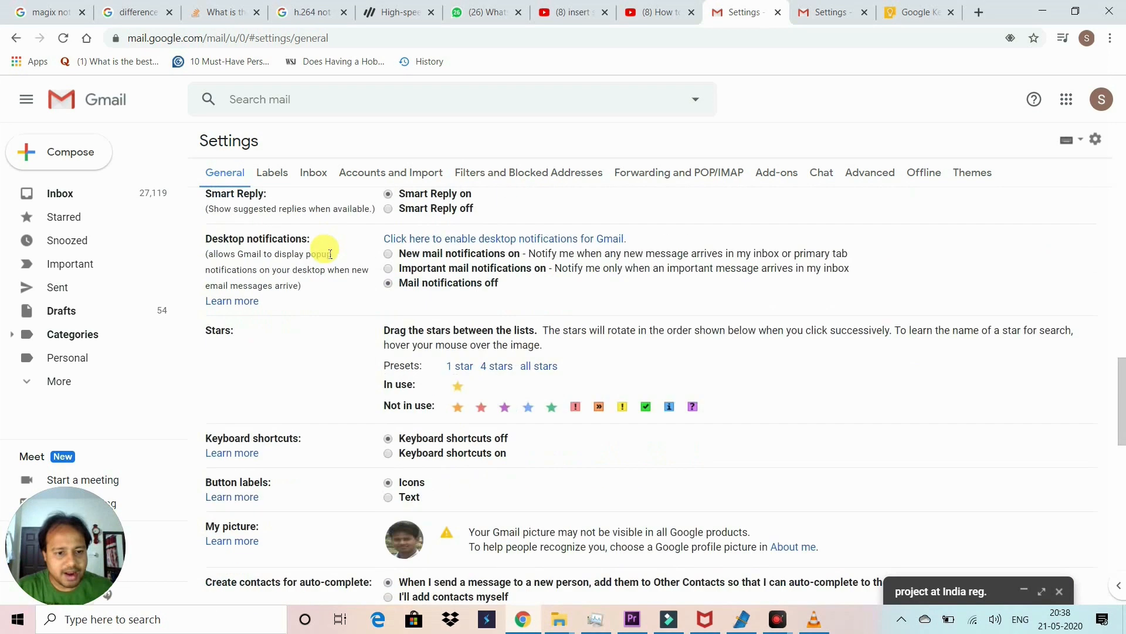
scroll(297, 395, down, 4)
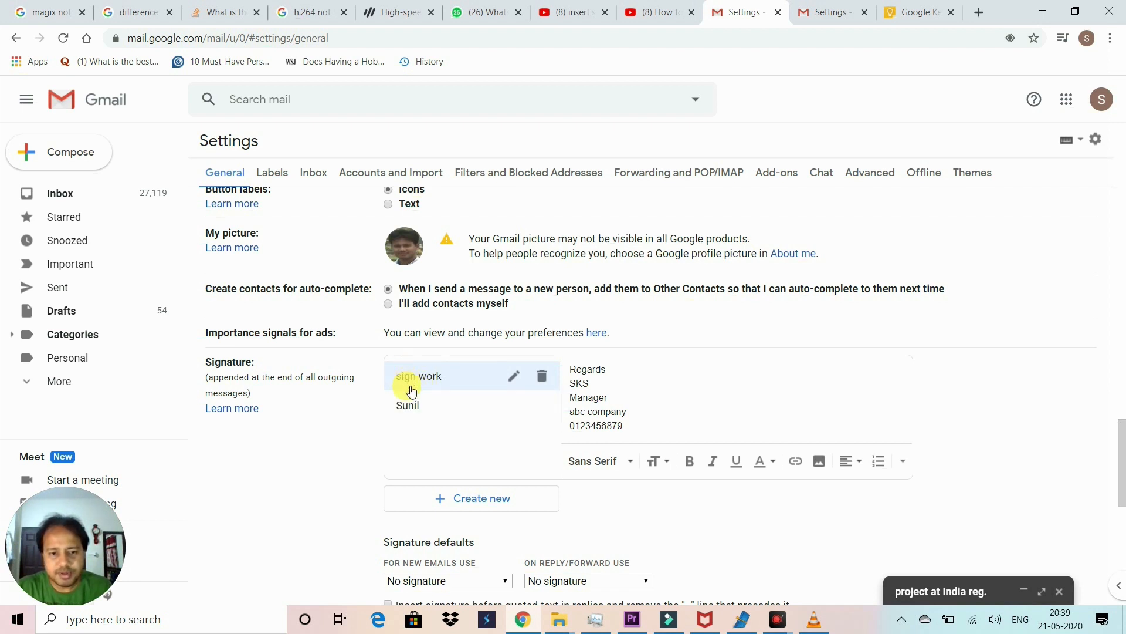
Step: Create a new signature named 'customer'
click(456, 500)
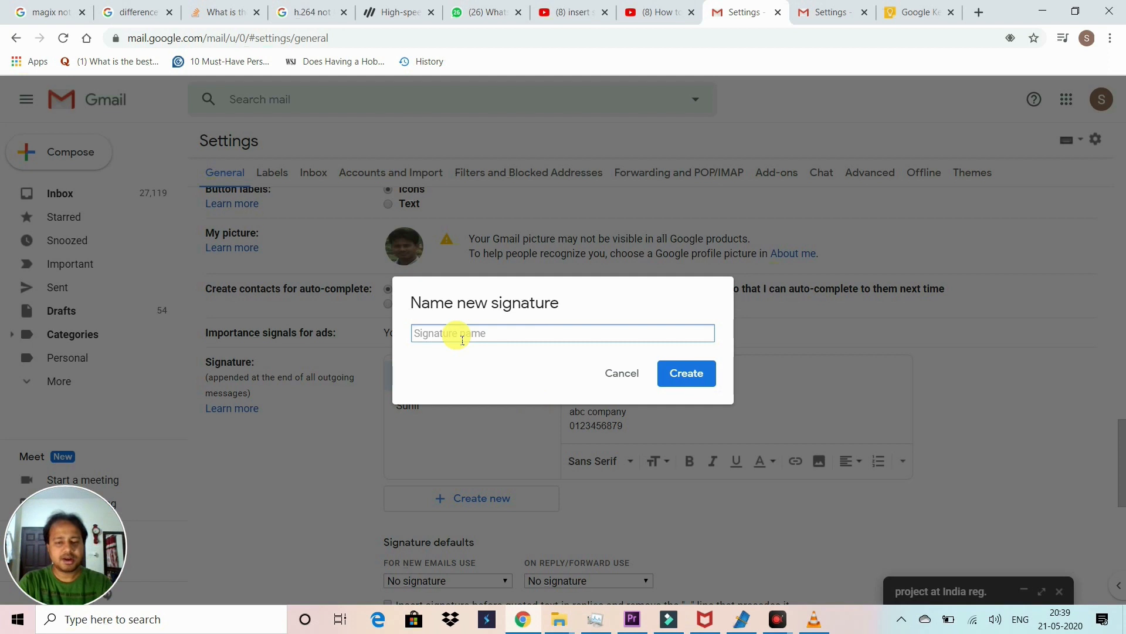
text(customer)
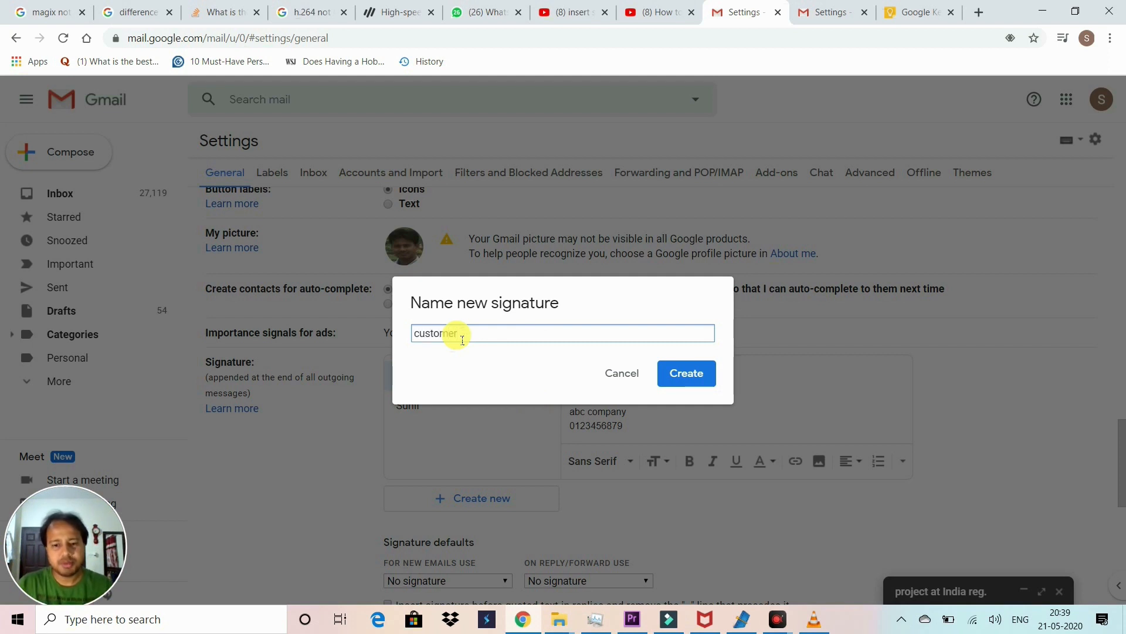
click(673, 391)
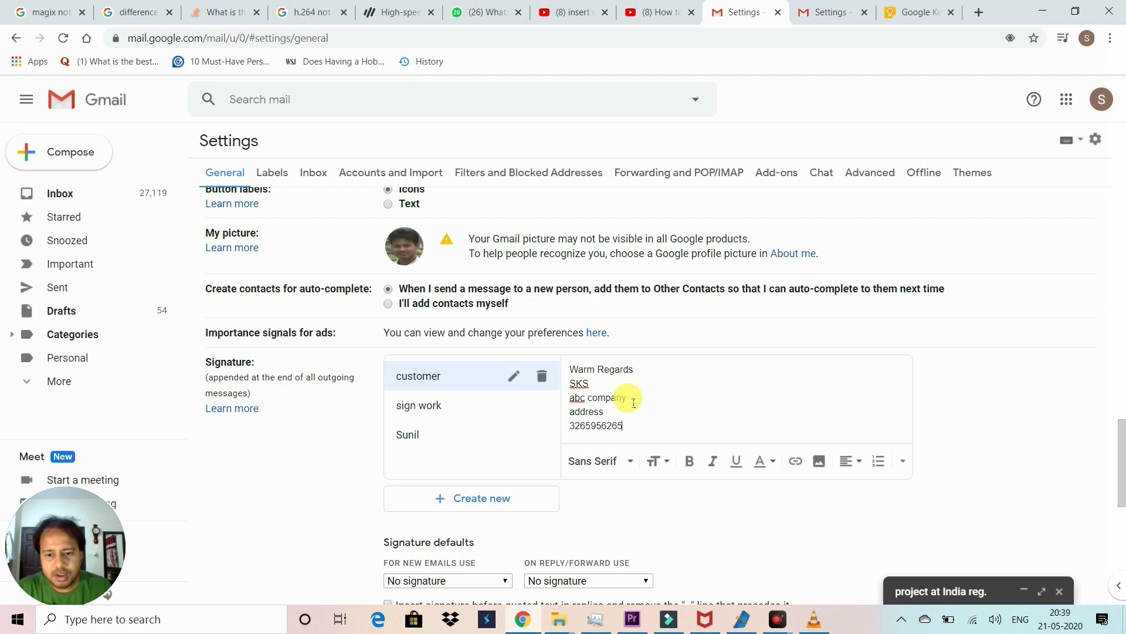
Step: Try the Serif and Wide fonts on the customer signature, settling on Comic Sans MS
drag(626, 427, 561, 381)
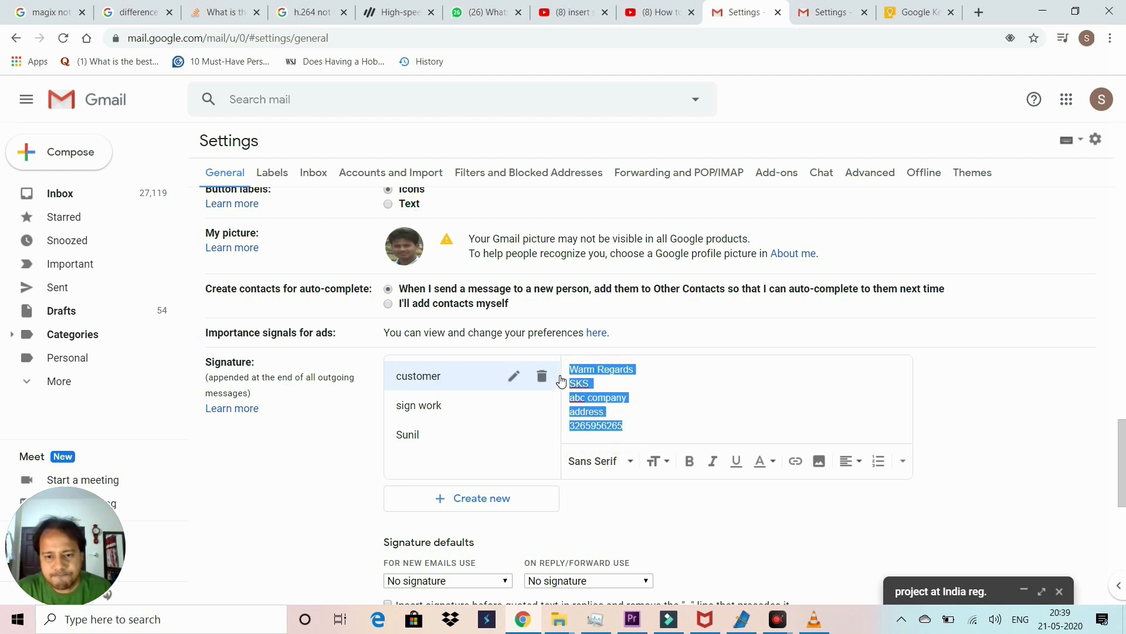
click(631, 461)
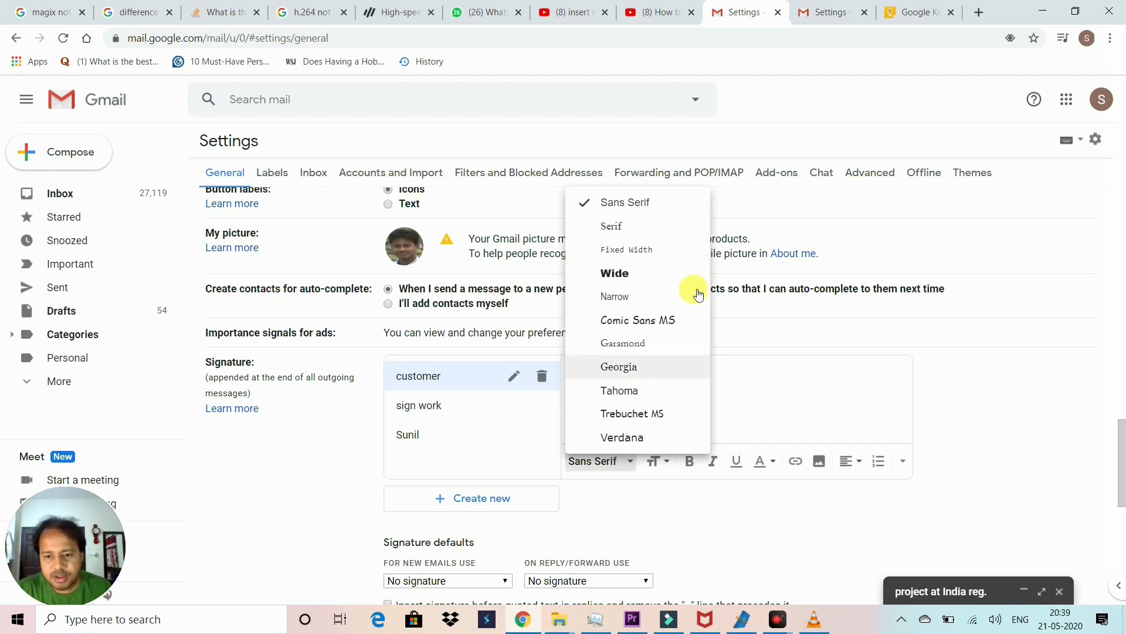
click(624, 226)
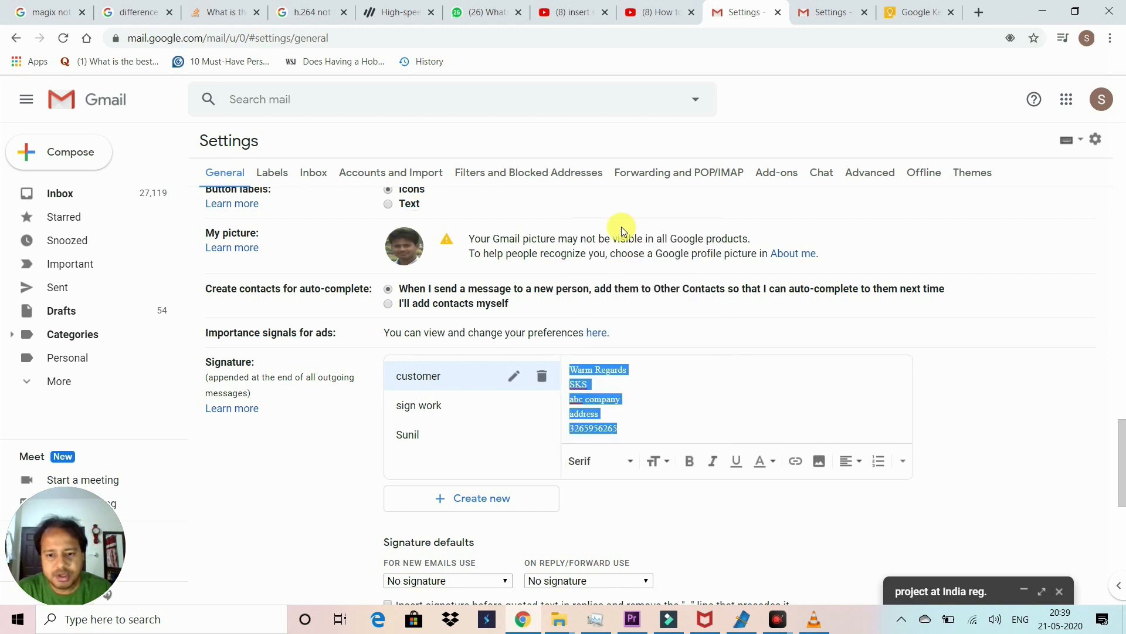
click(628, 461)
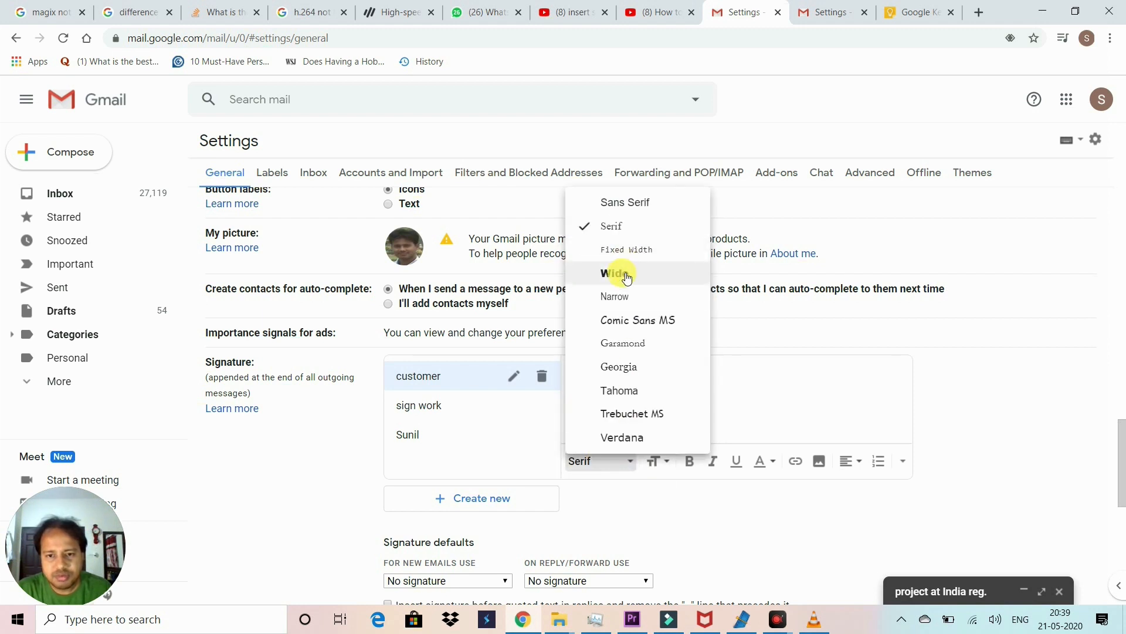
click(626, 274)
click(621, 460)
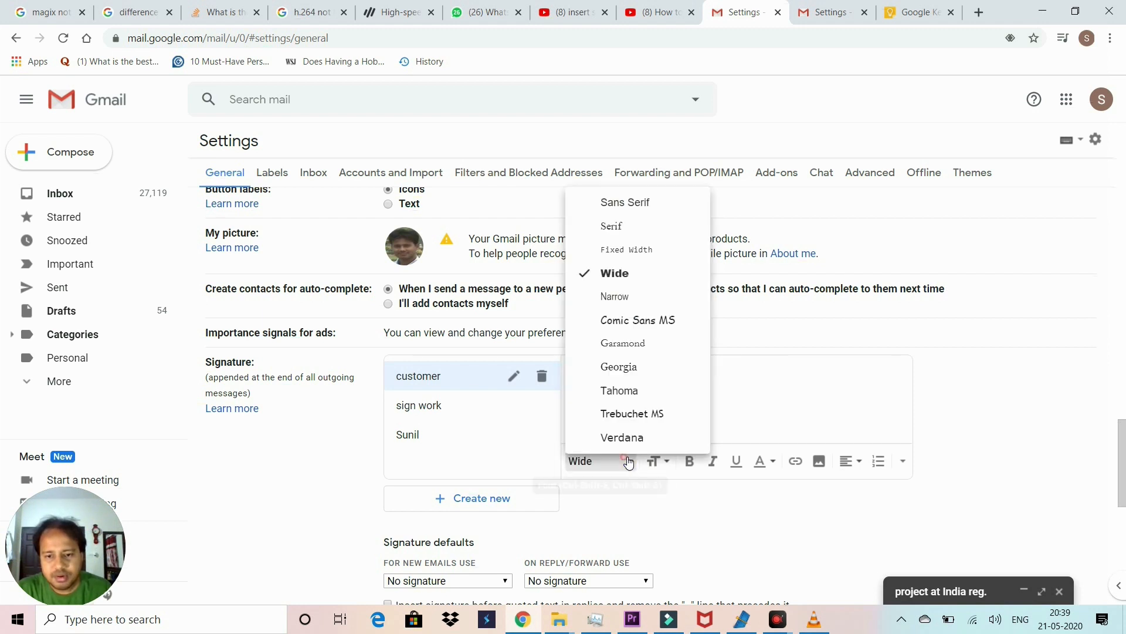
click(631, 322)
click(646, 414)
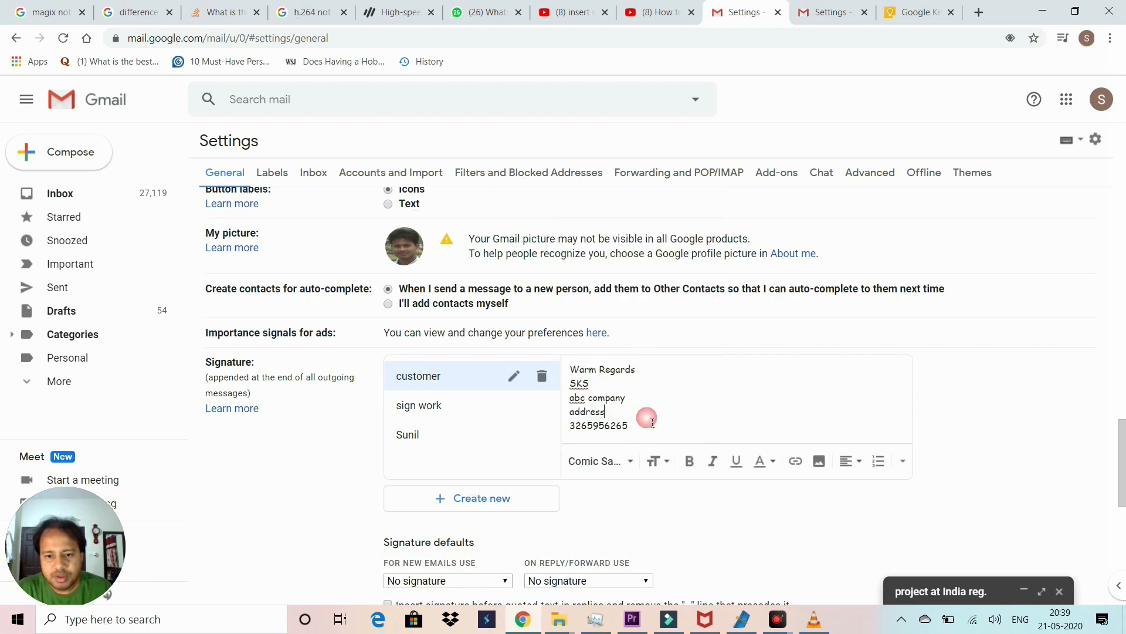
Step: Open the signature's size, link and insert-image options, closing each without changes
click(675, 462)
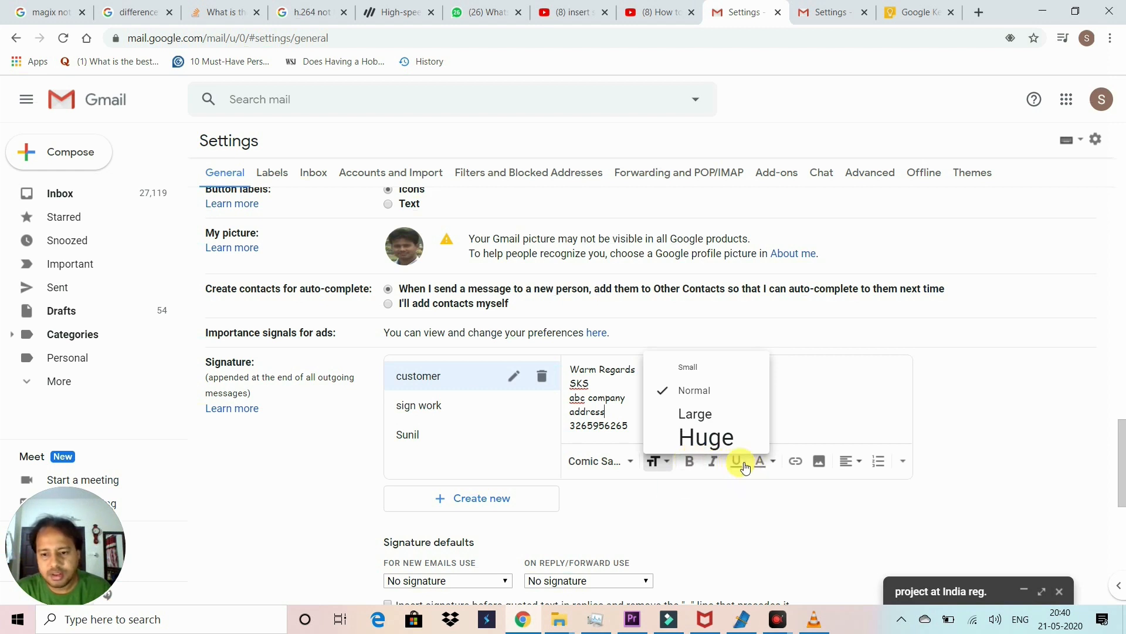
click(841, 421)
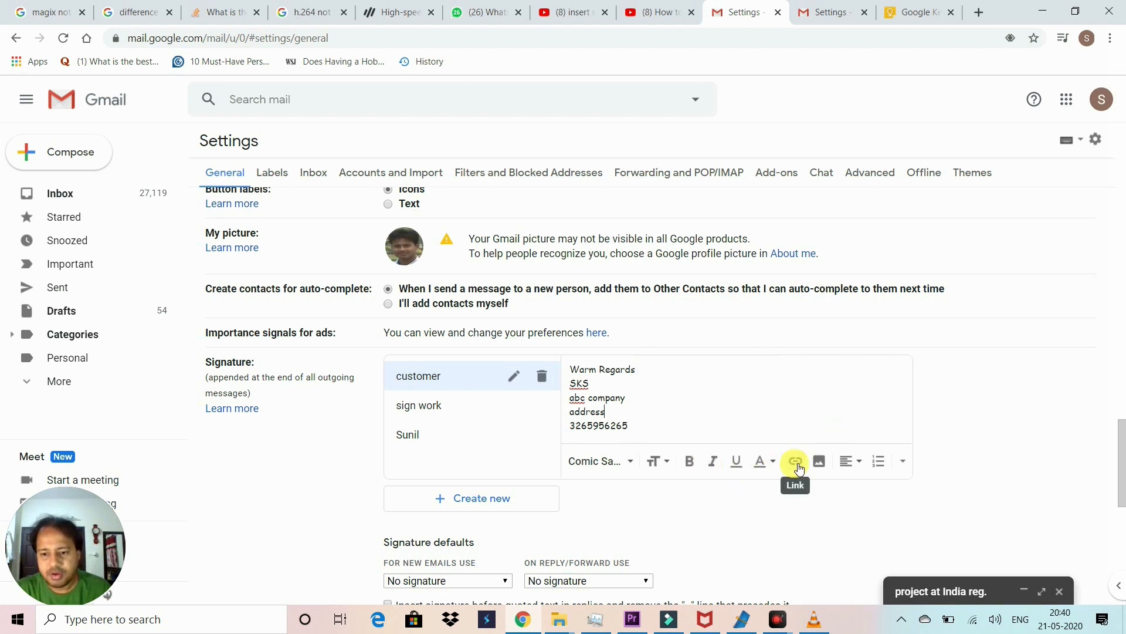
key(ctrl+shift+End)
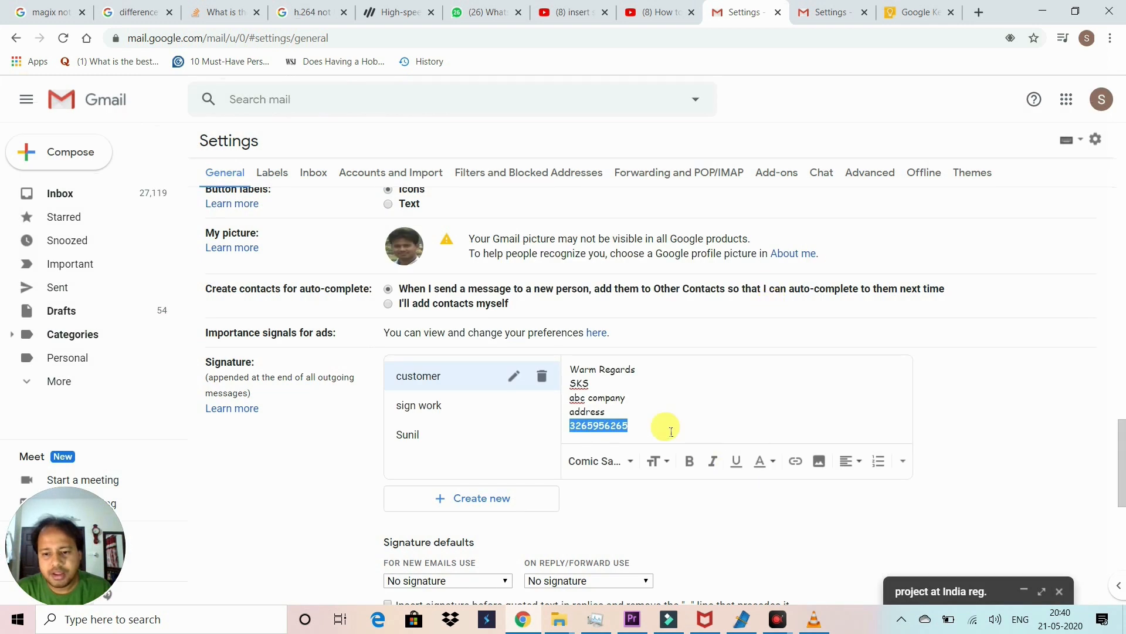
click(790, 460)
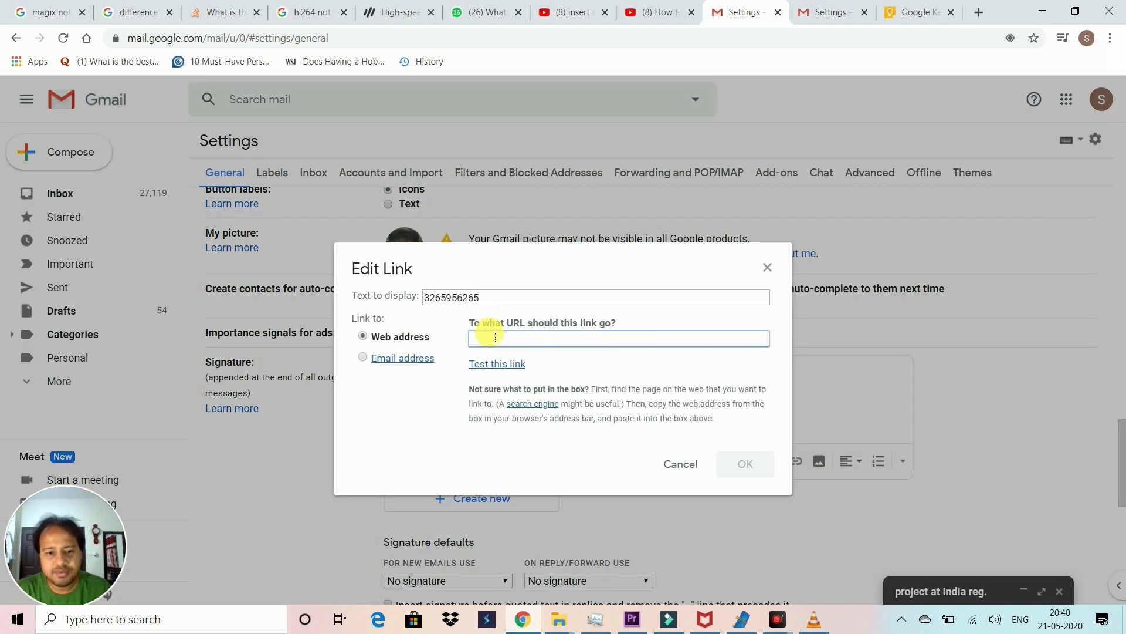
click(767, 266)
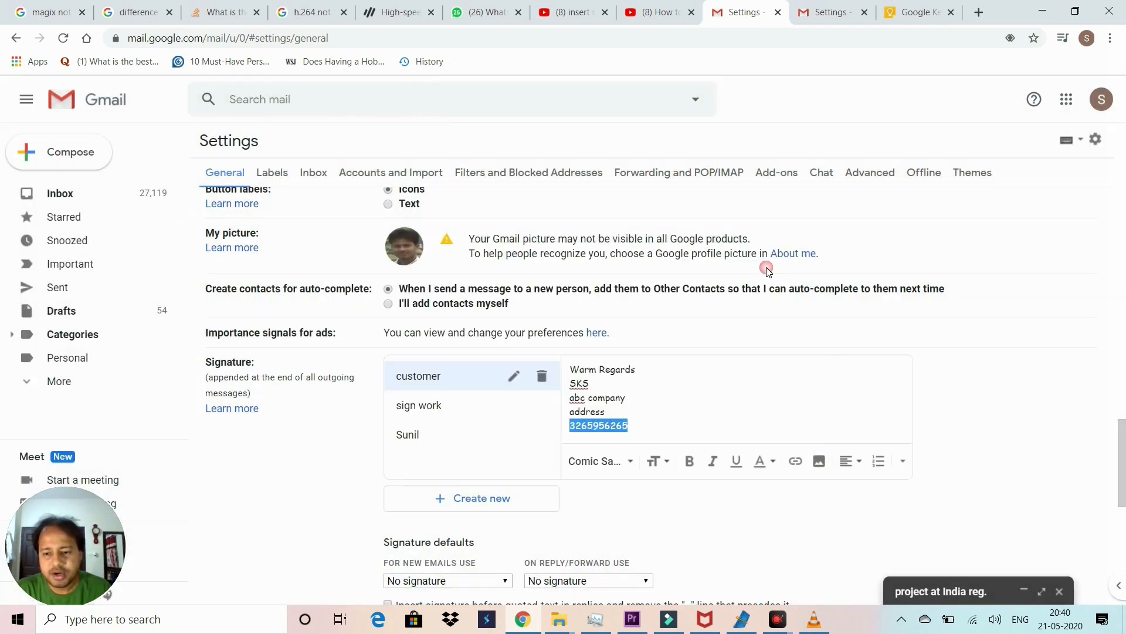
click(820, 462)
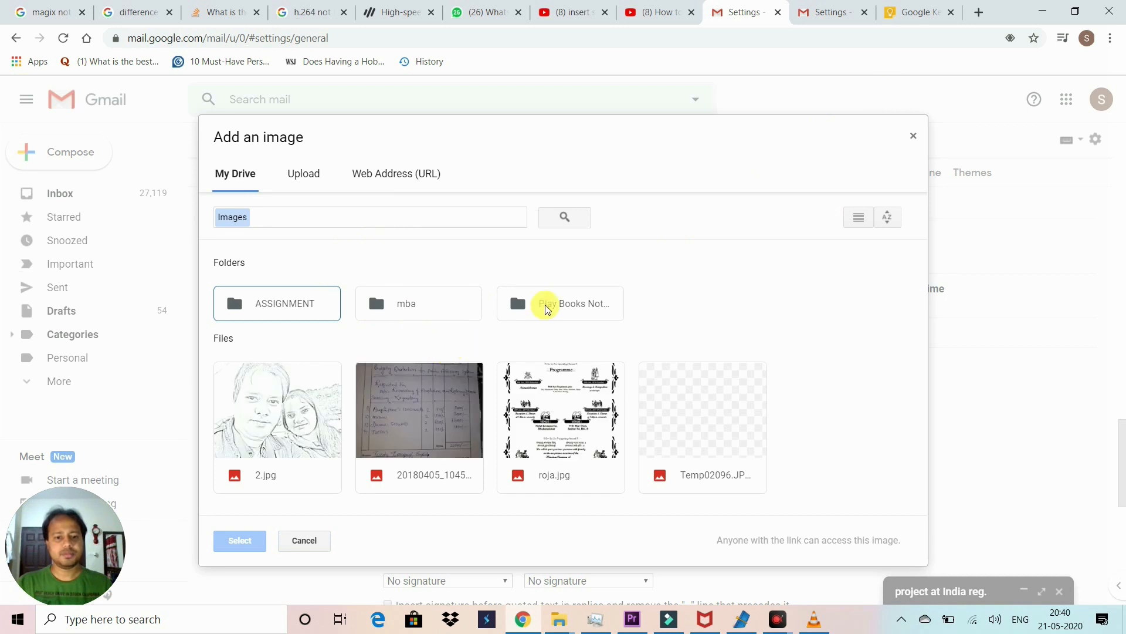
click(912, 138)
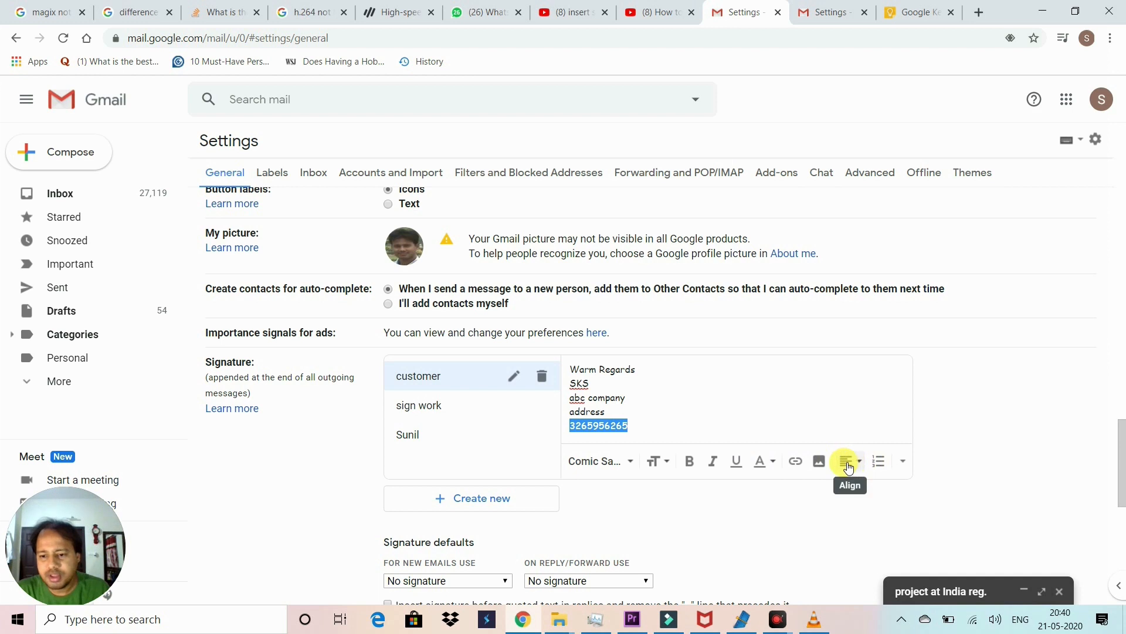
Step: Set the customer signature as the default for new emails
scroll(763, 437, down, 4)
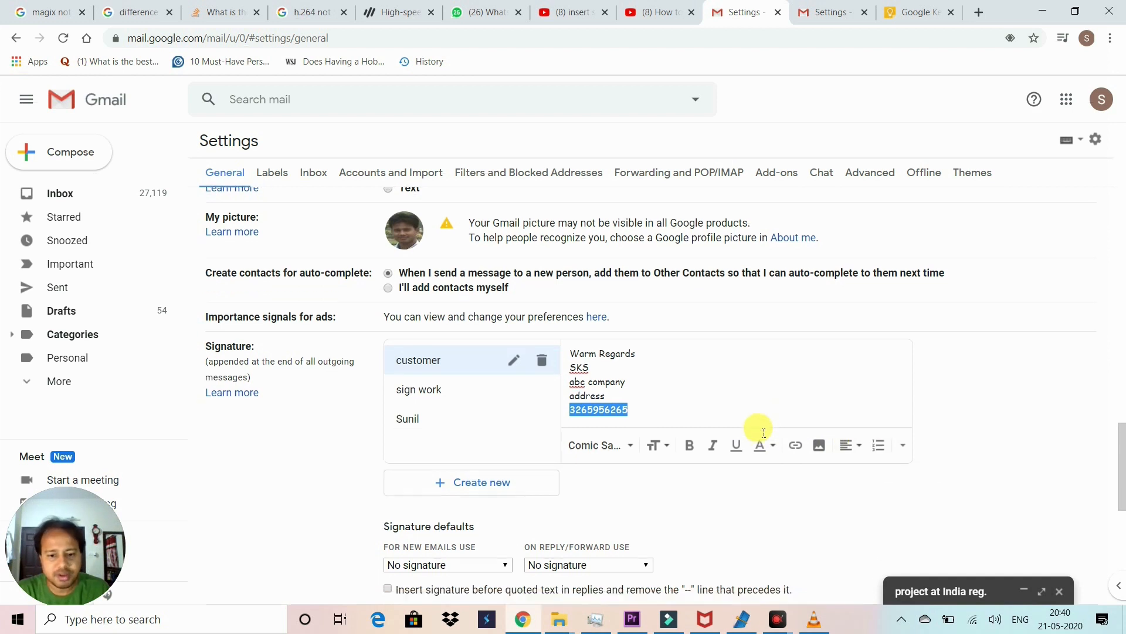
scroll(659, 252, up, 1)
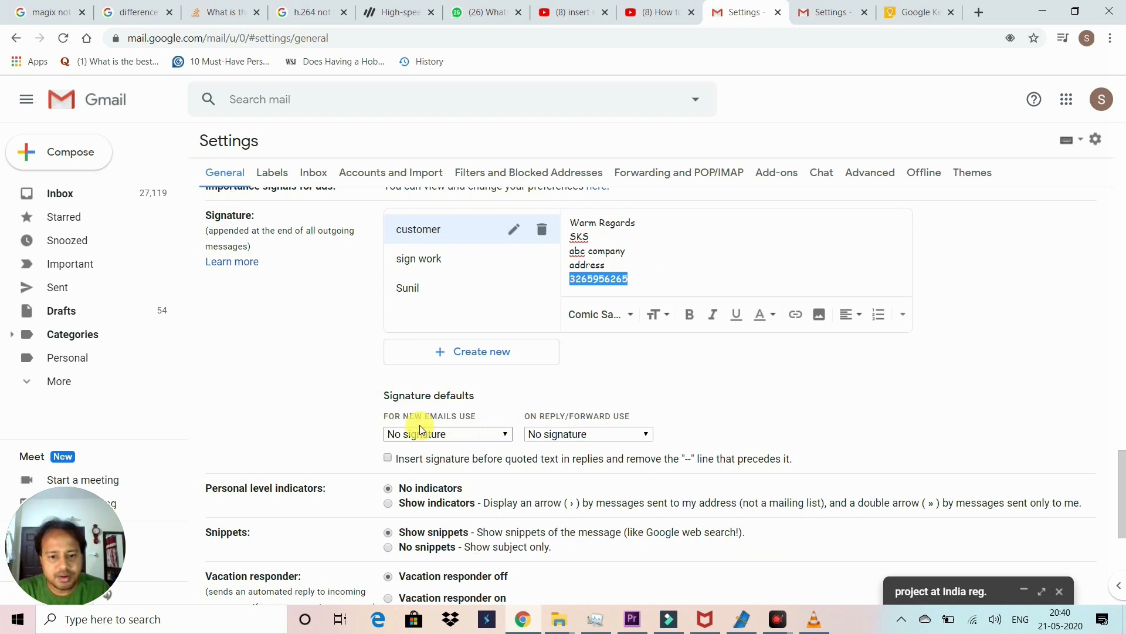
click(460, 434)
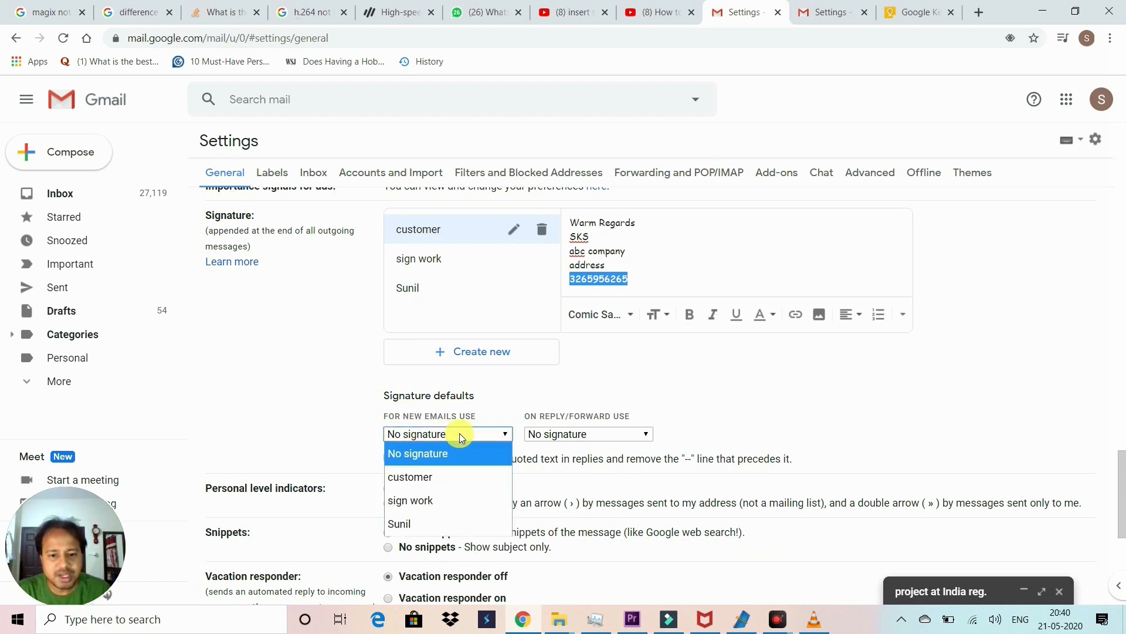
click(459, 434)
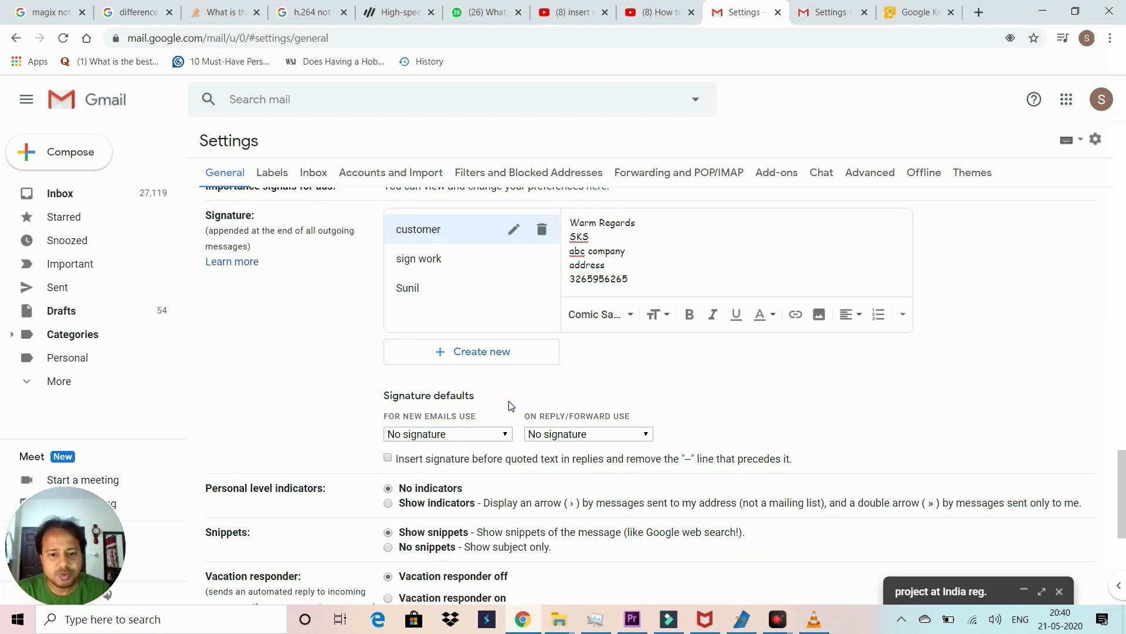
click(459, 434)
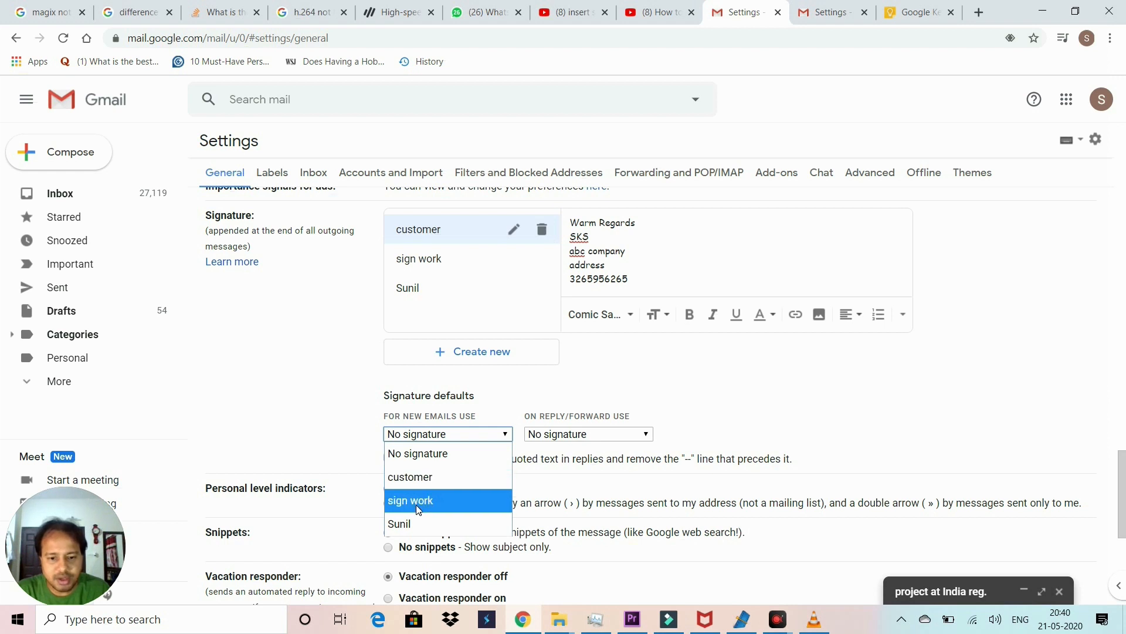
click(418, 477)
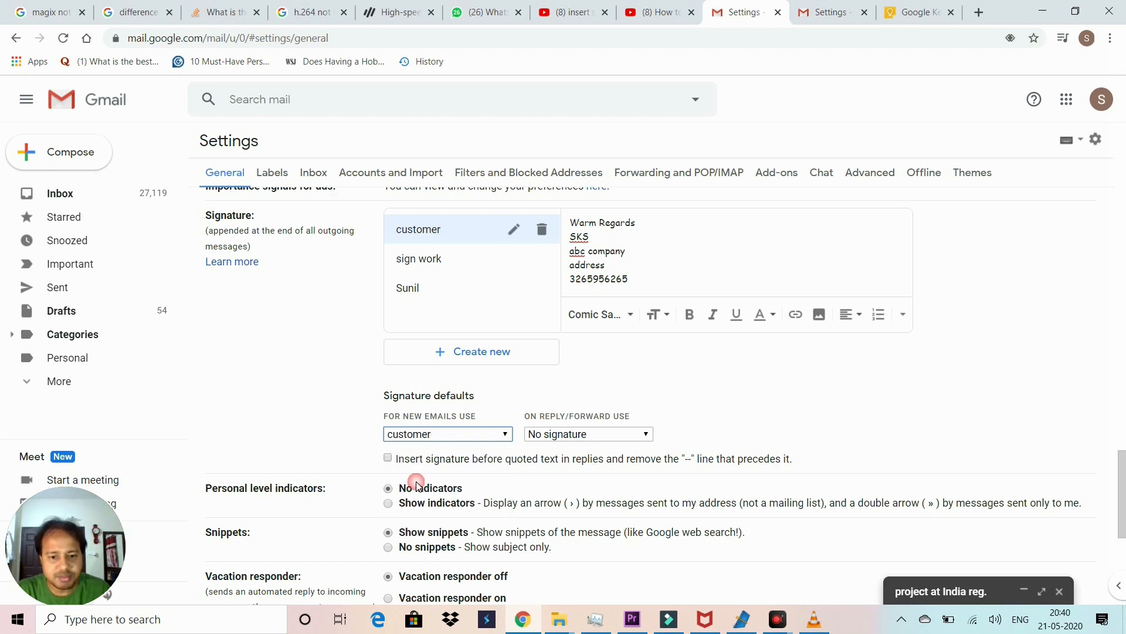
Step: Keep No signature for replies and forwards, then save the settings changes
click(604, 435)
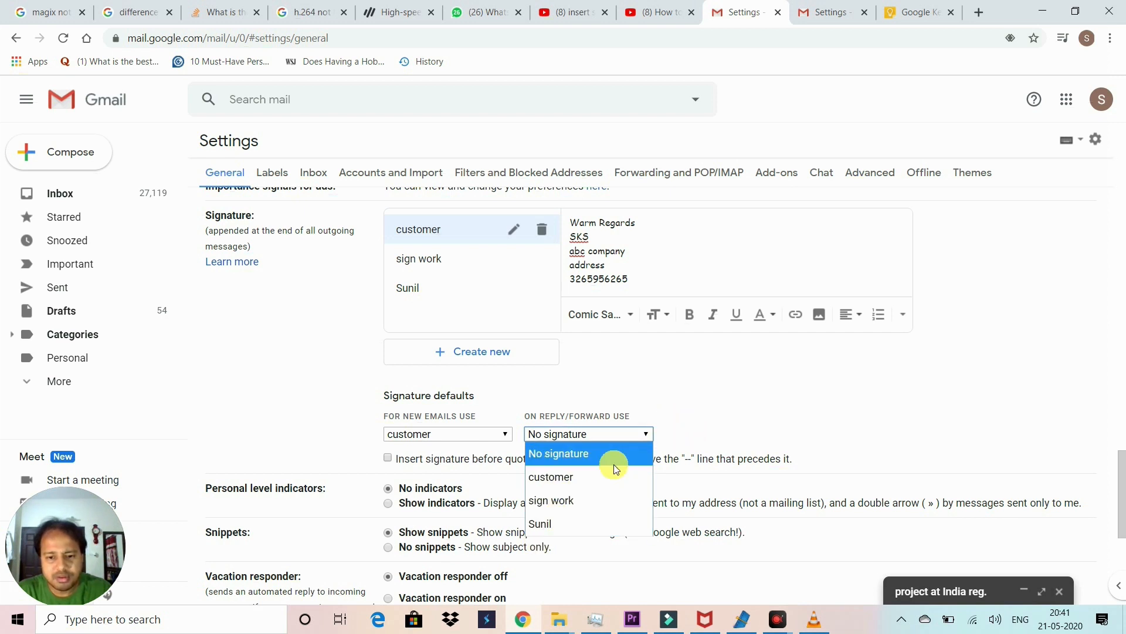
click(726, 407)
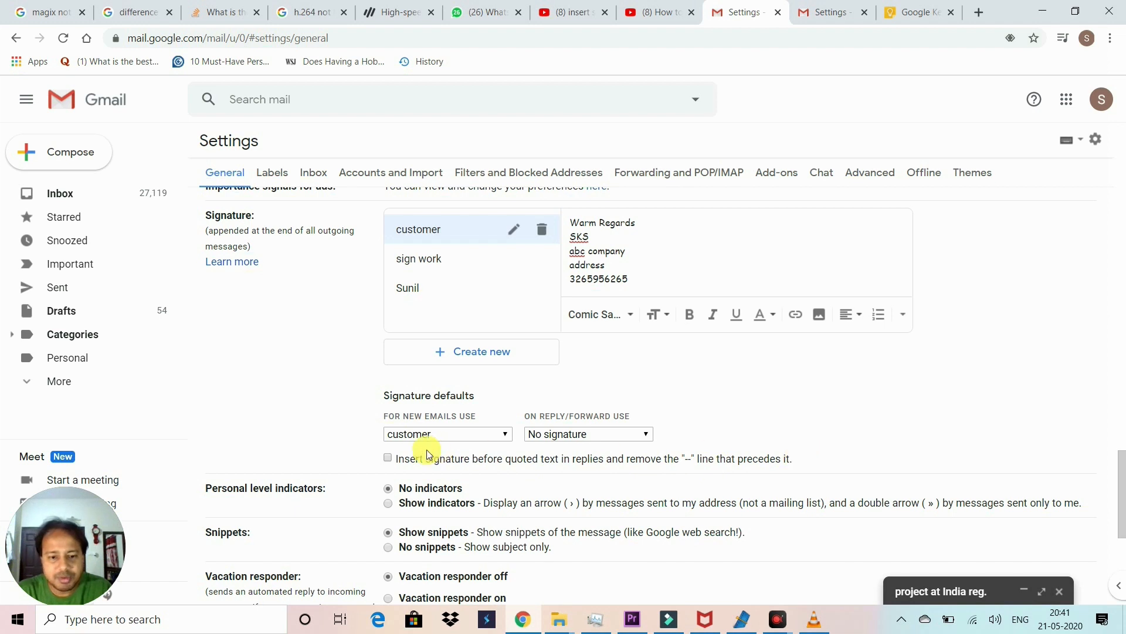
click(388, 457)
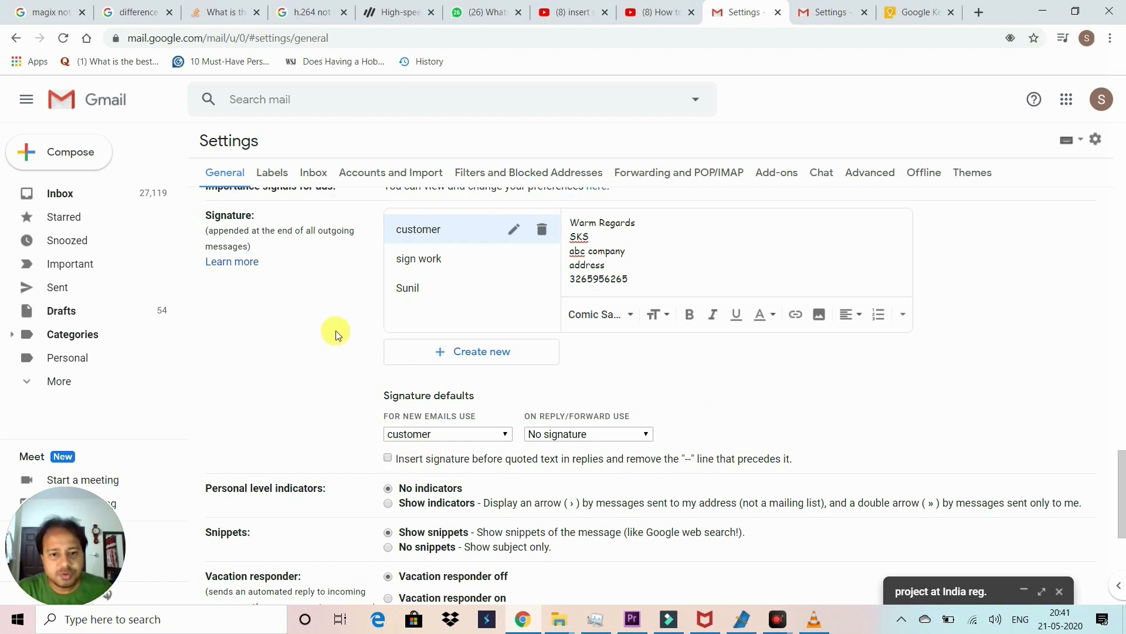
scroll(604, 364, down, 5)
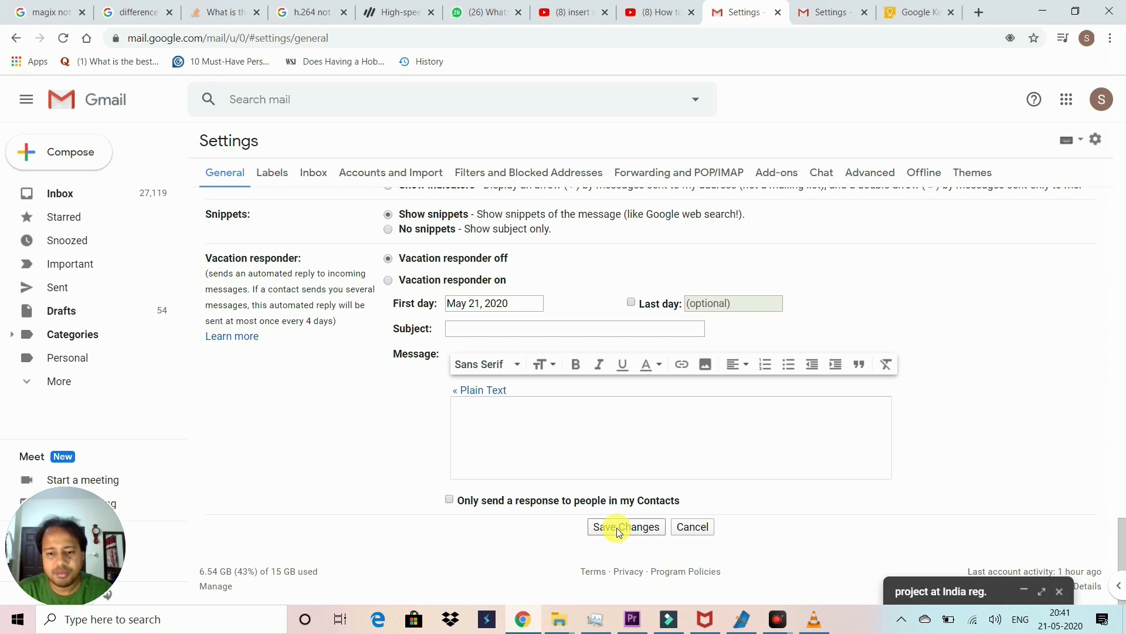
click(617, 527)
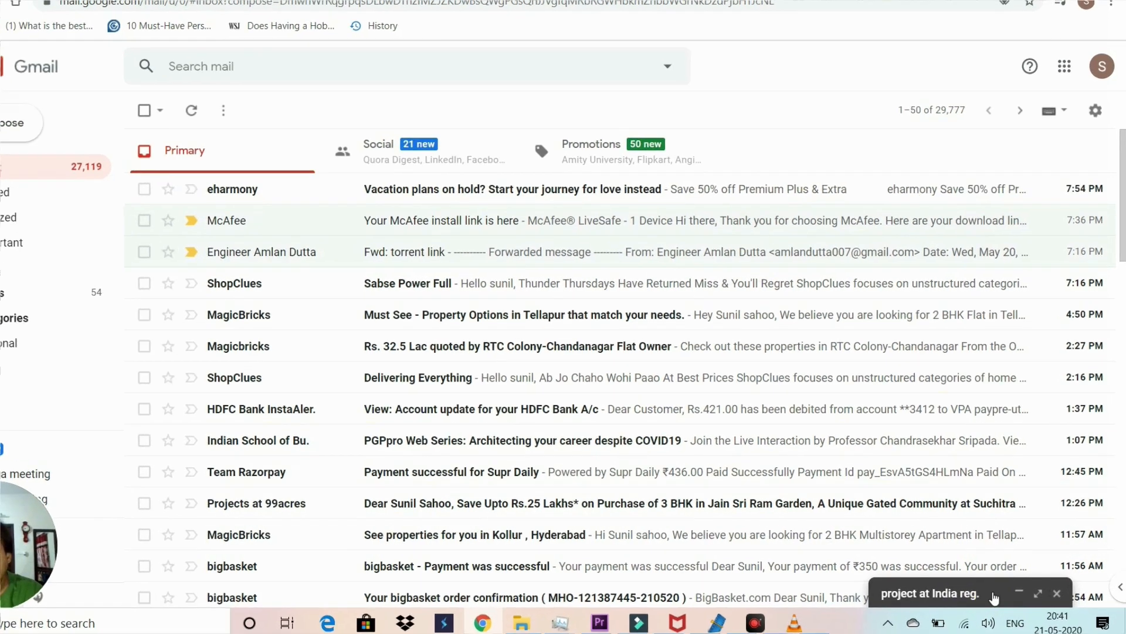
Step: Reopen the India project draft and delete its typed Regards and SKS lines, inserting no signature
click(991, 591)
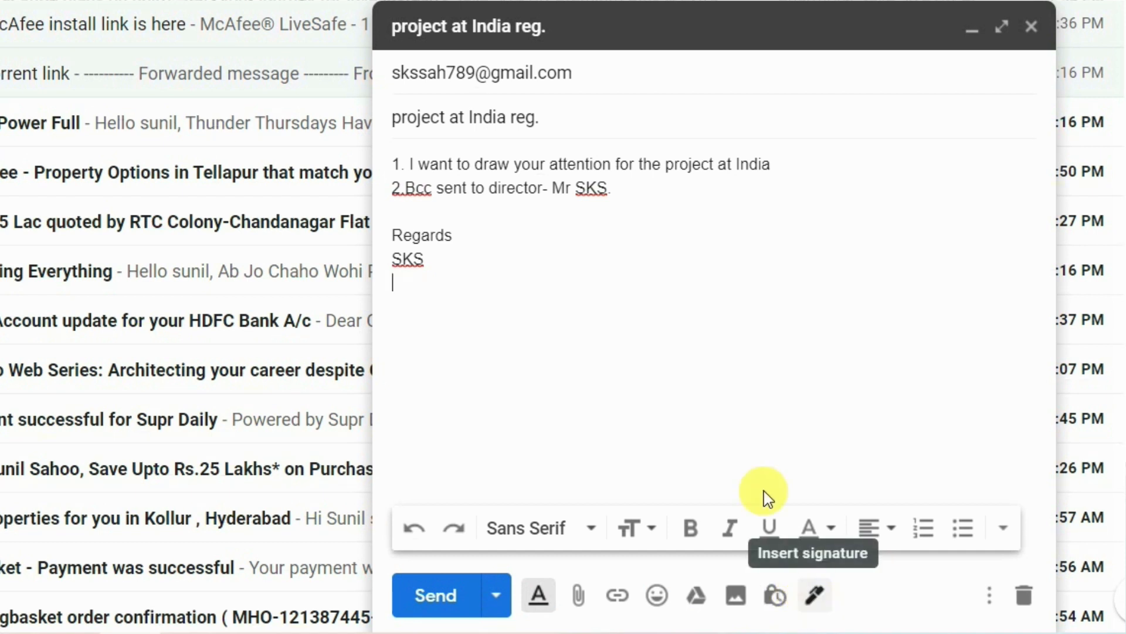
drag(464, 267, 382, 236)
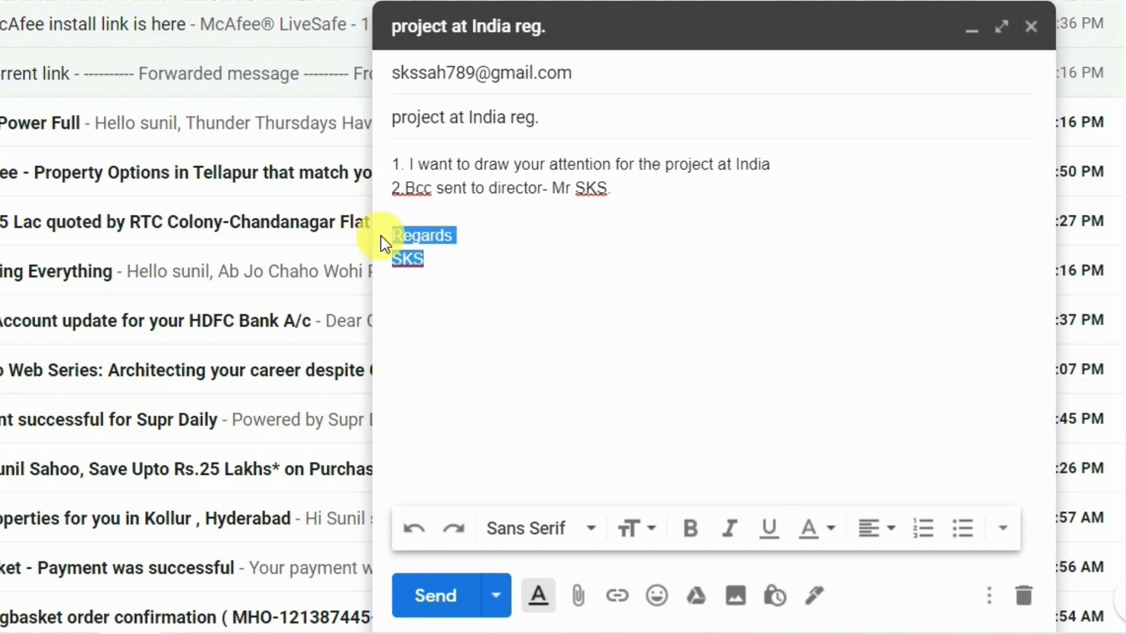
key(BackSpace)
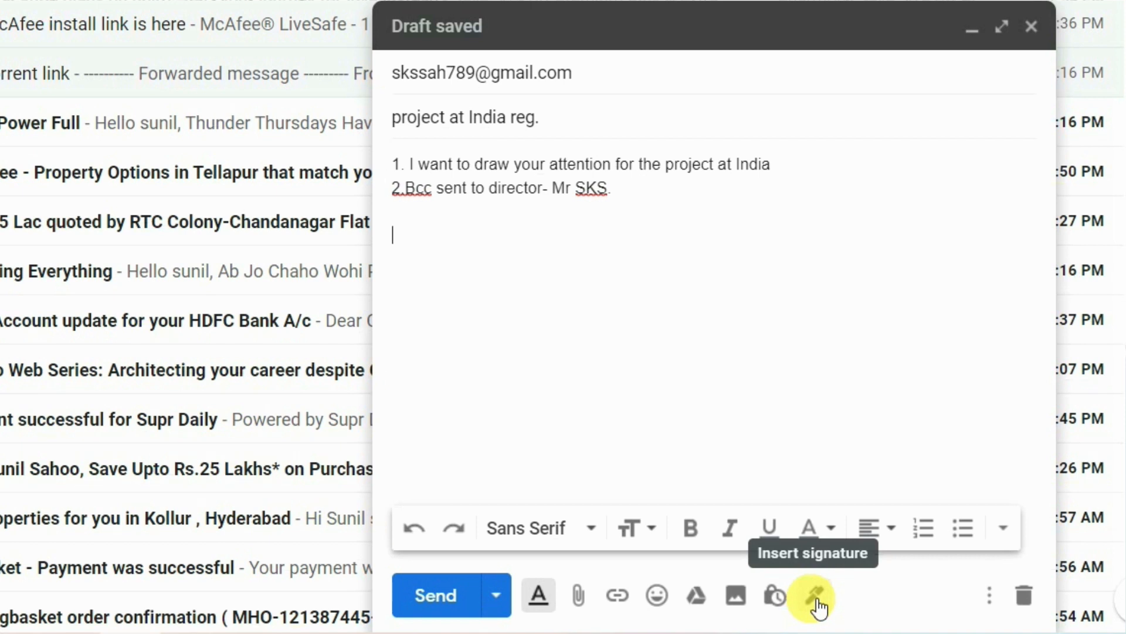
click(815, 597)
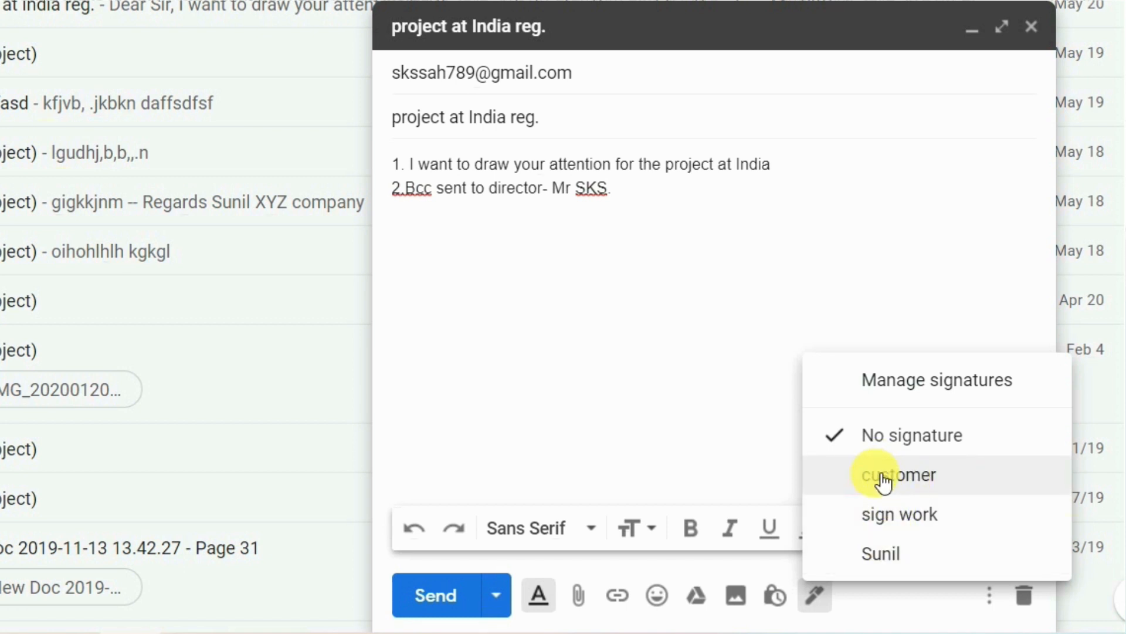
click(624, 188)
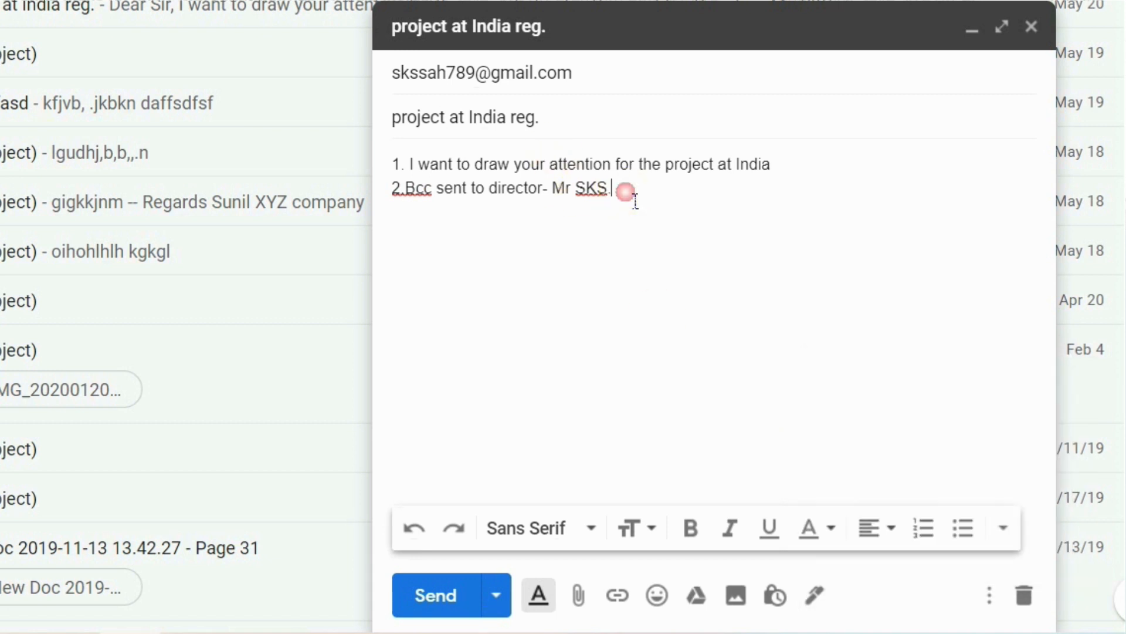
key(Return)
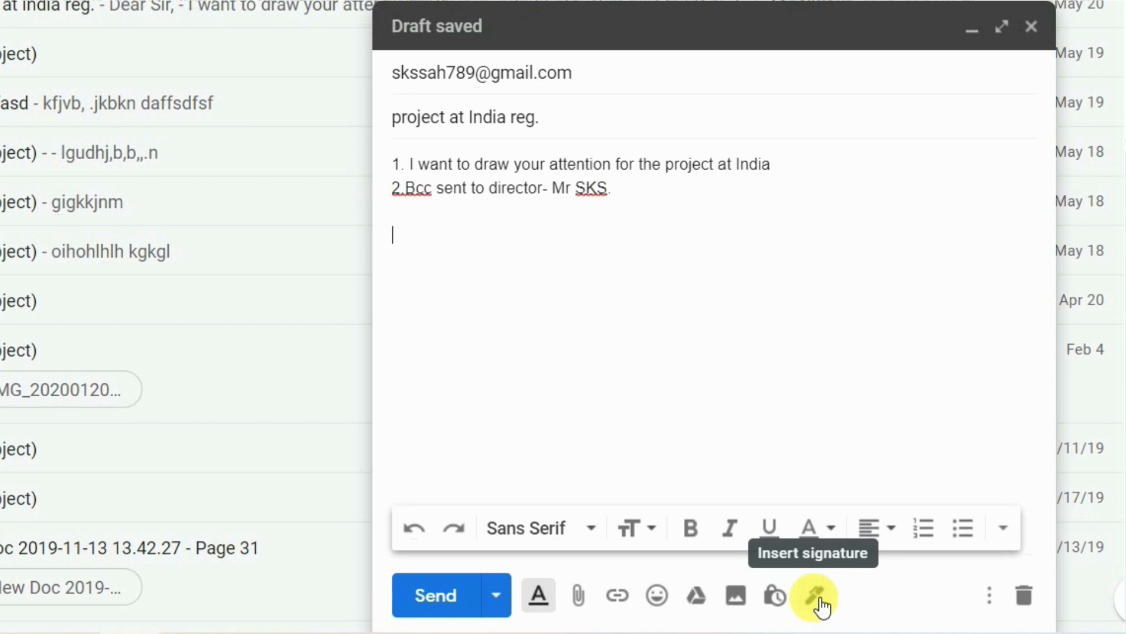
click(816, 597)
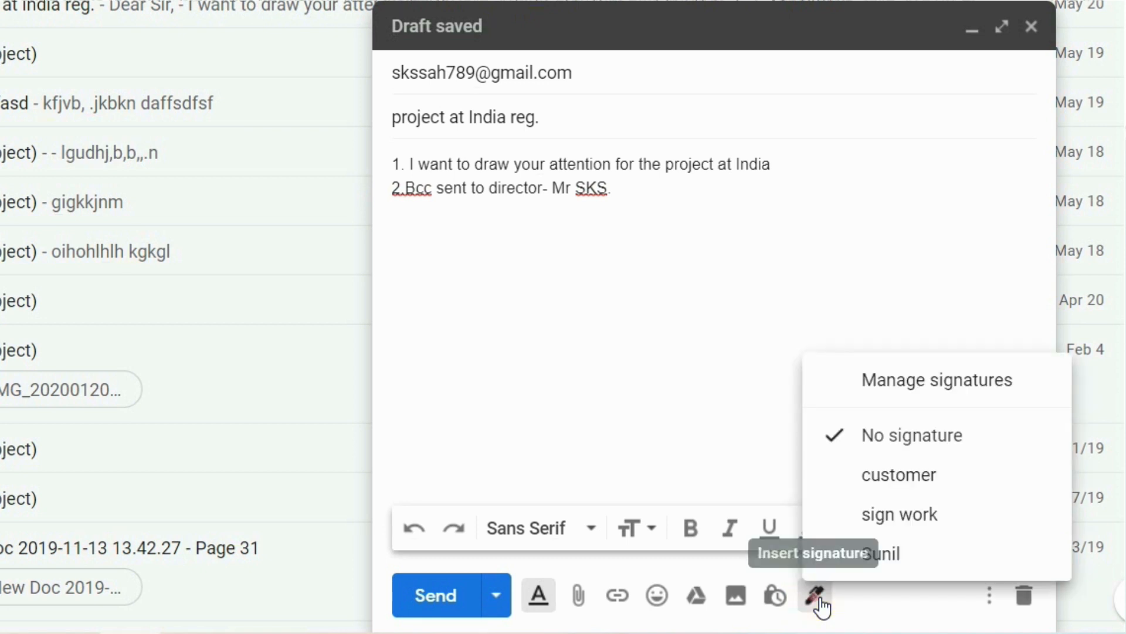
click(890, 477)
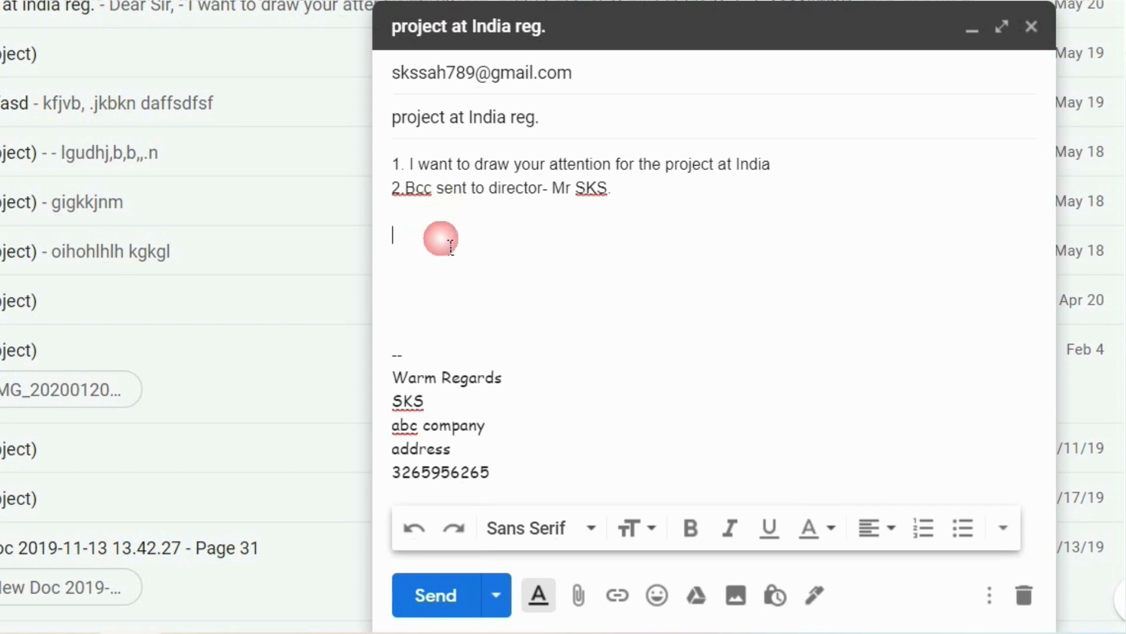
key(Delete)
key(Delete)
key(Delete)
key(Delete)
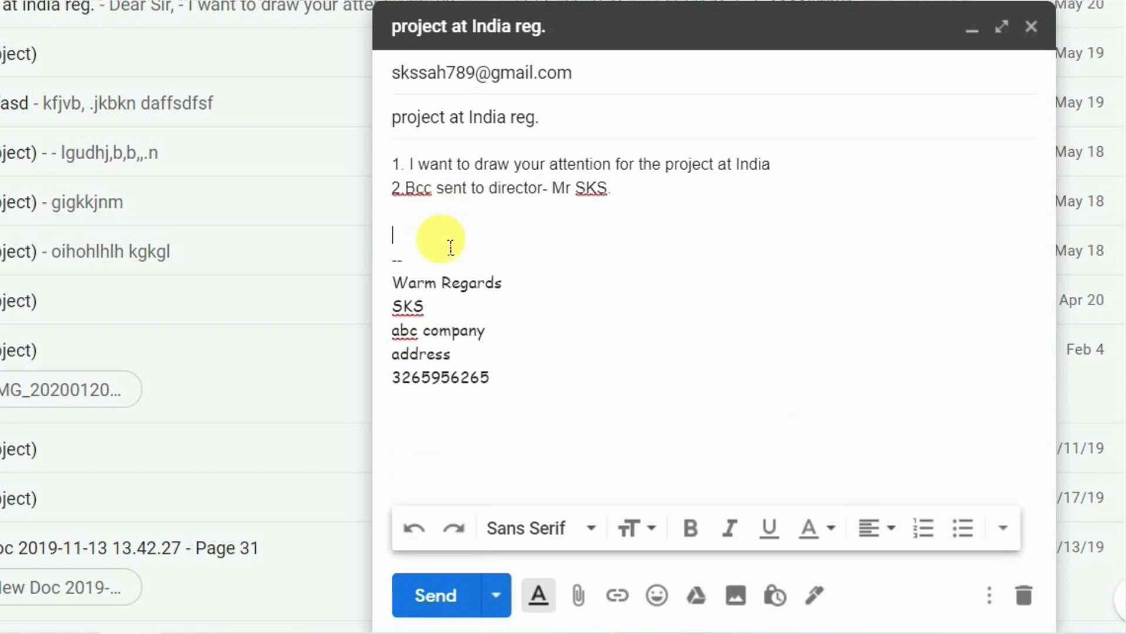
key(Delete)
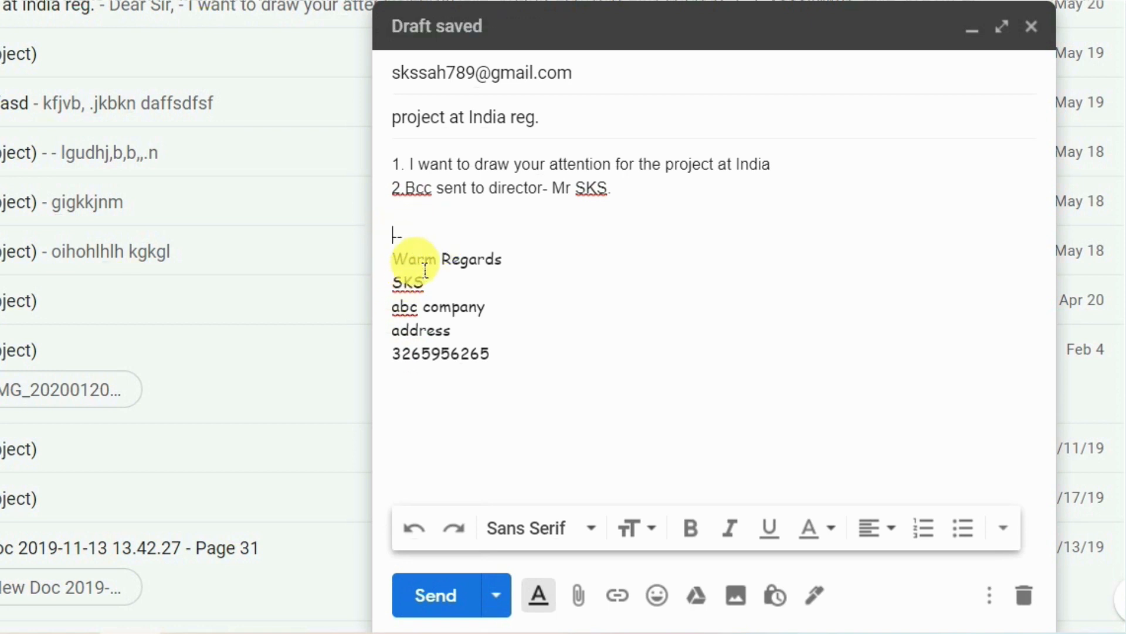
click(528, 360)
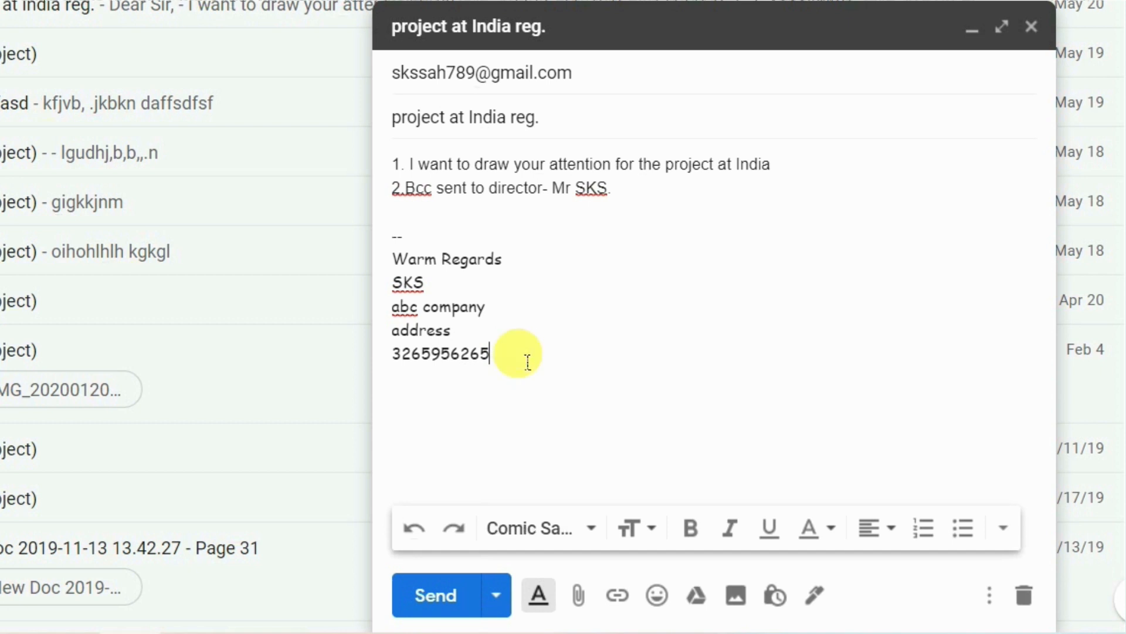
click(827, 599)
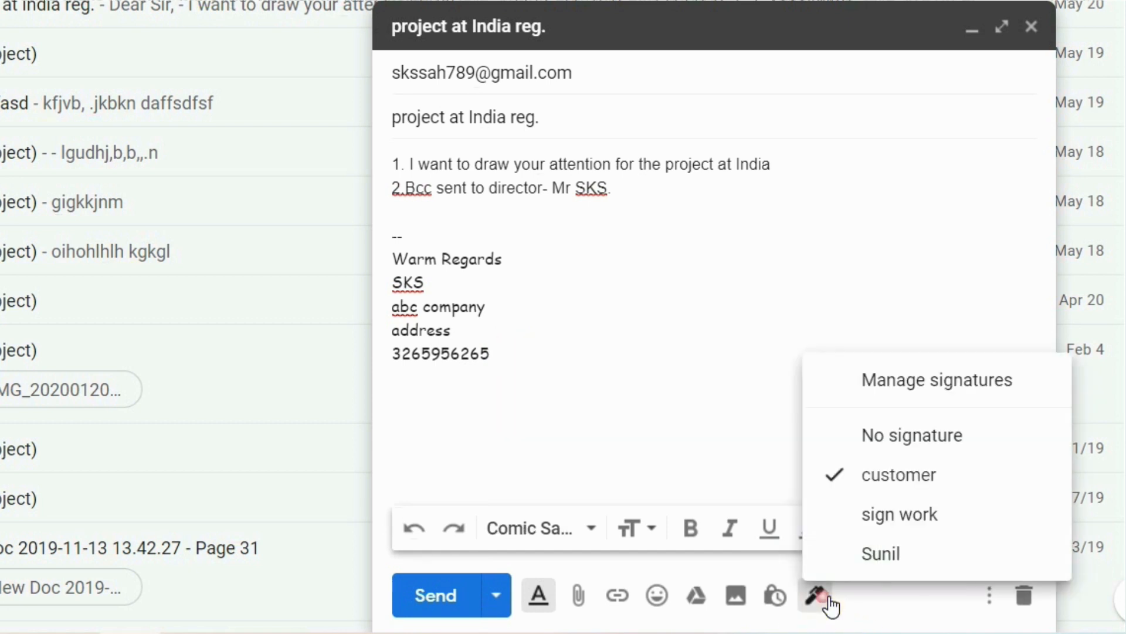
click(872, 513)
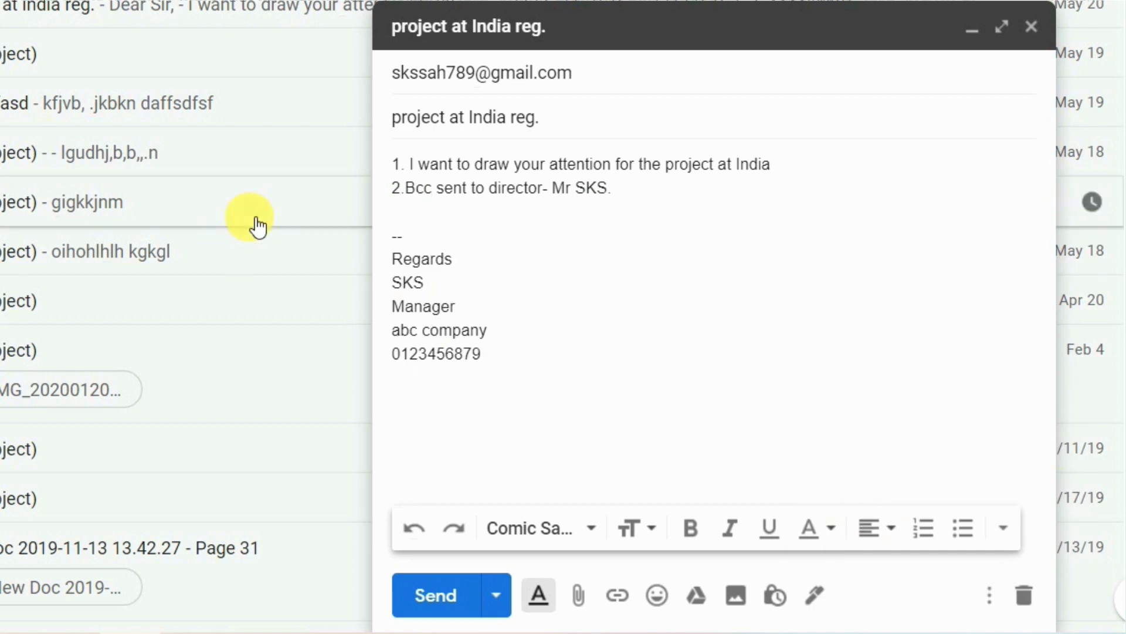
click(815, 596)
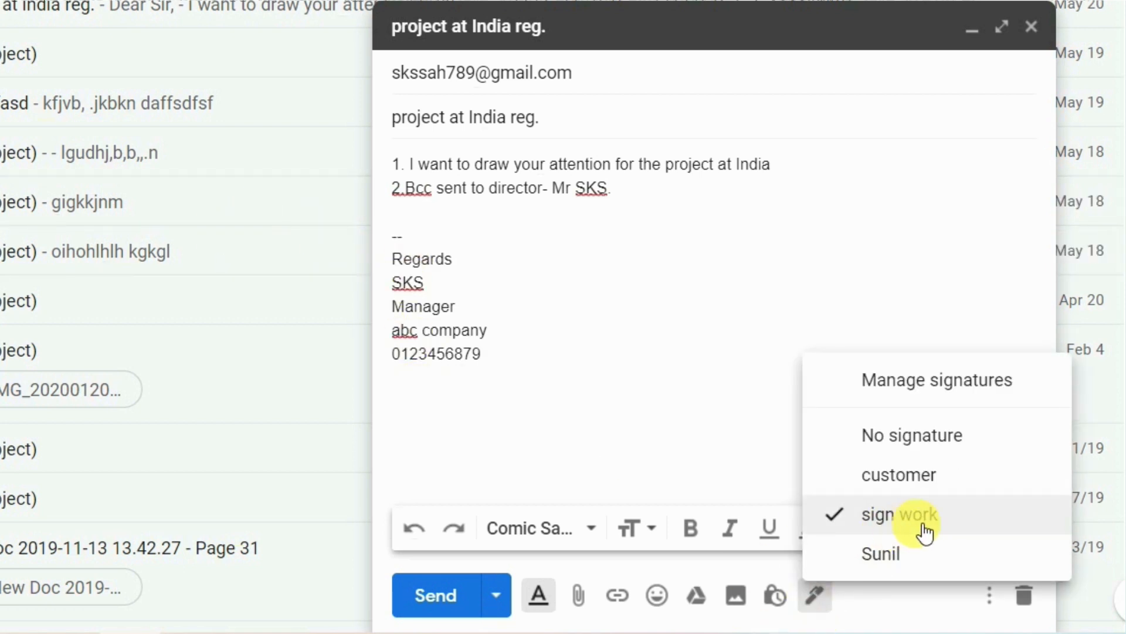
click(898, 554)
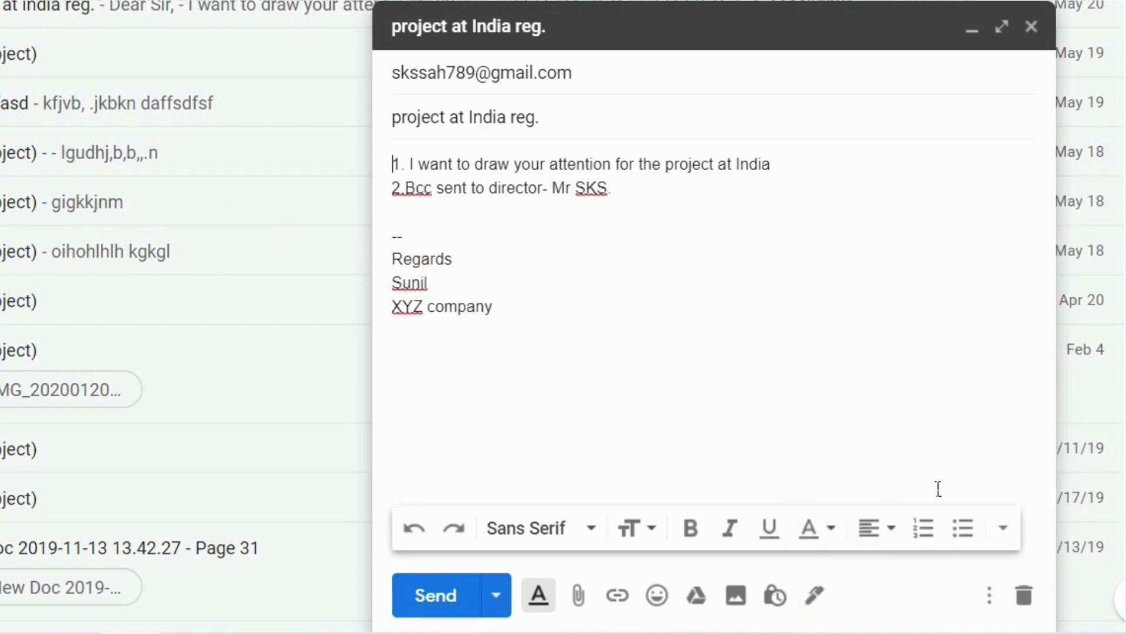
click(816, 594)
click(900, 470)
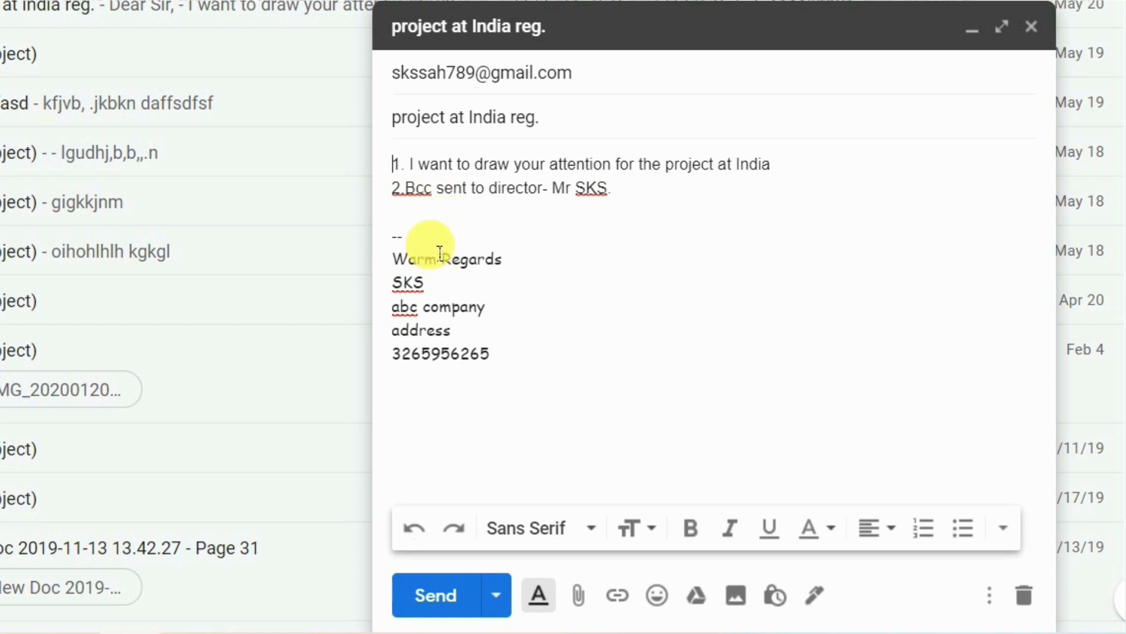
click(406, 250)
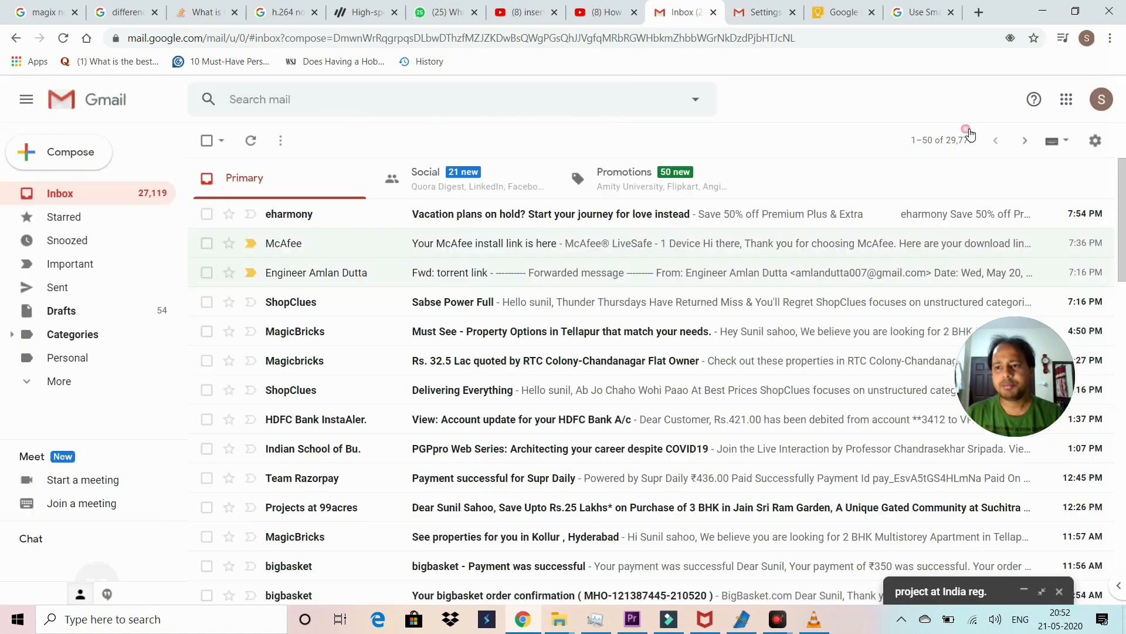
Step: Minimize the project draft so the inbox is visible
click(966, 121)
Step: Open Gmail Settings and scroll through the General tab's Language and Undo Send options
click(1095, 140)
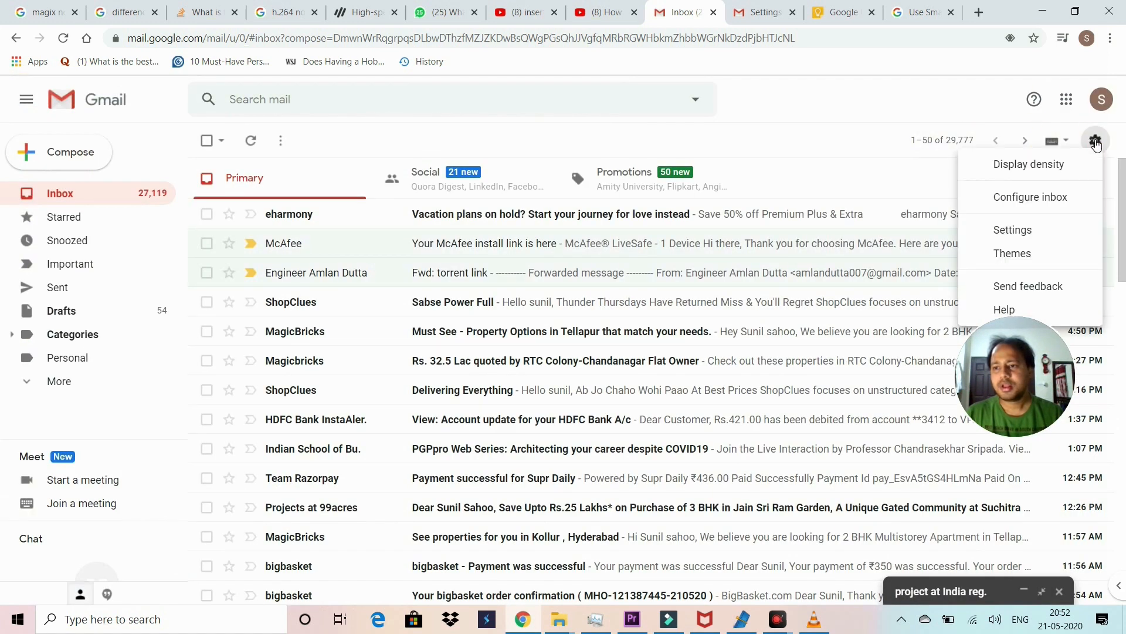
click(1008, 233)
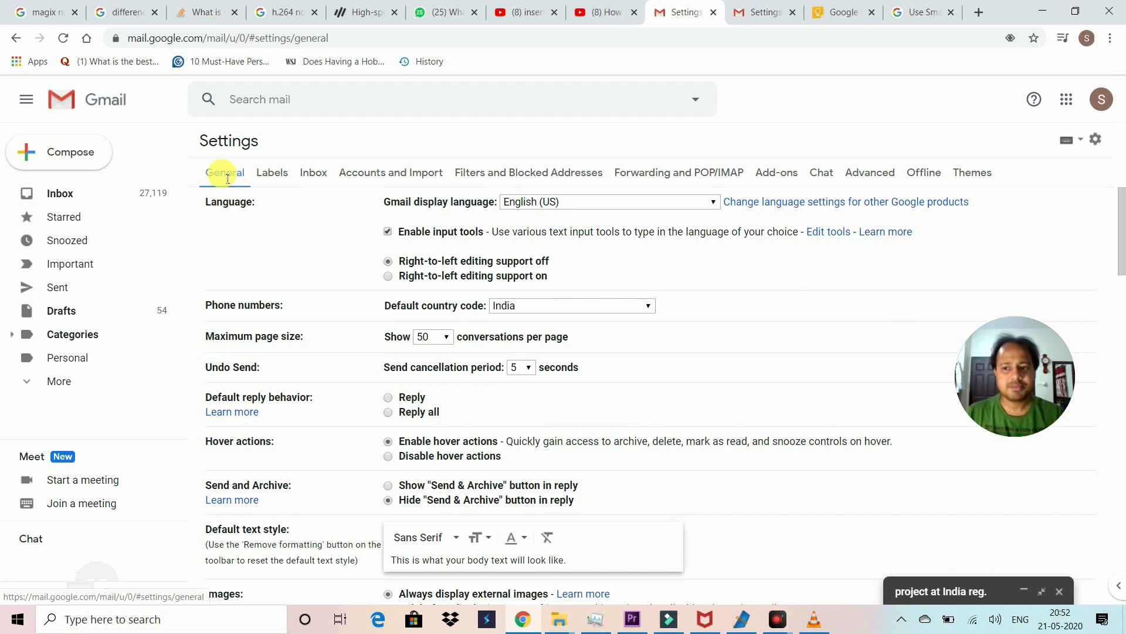
scroll(290, 299, down, 7)
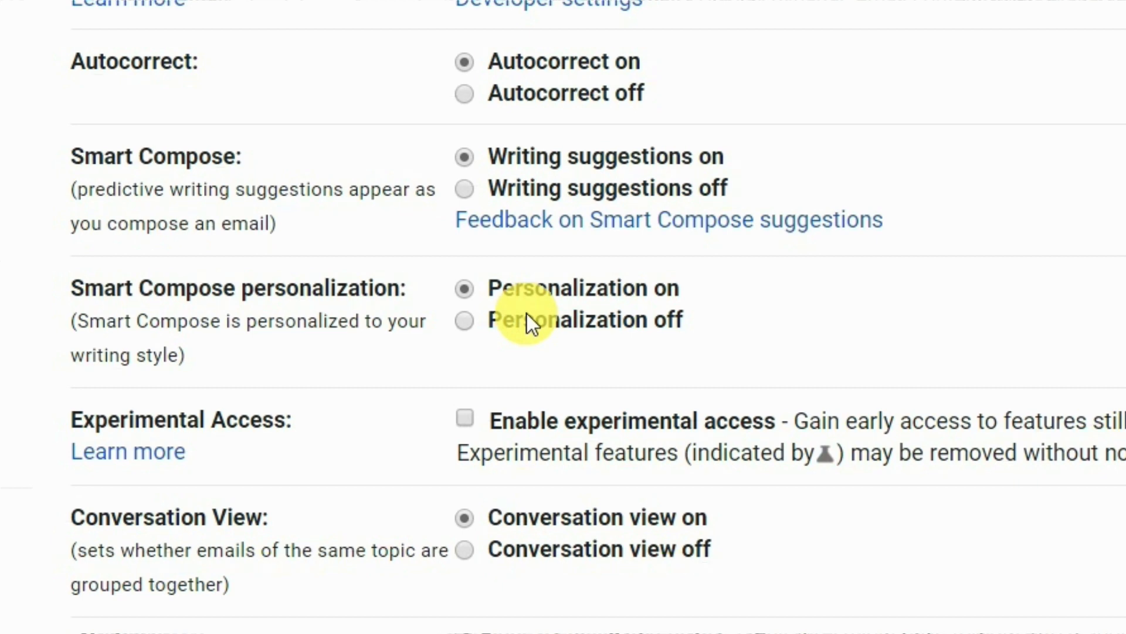
scroll(411, 330, down, 10)
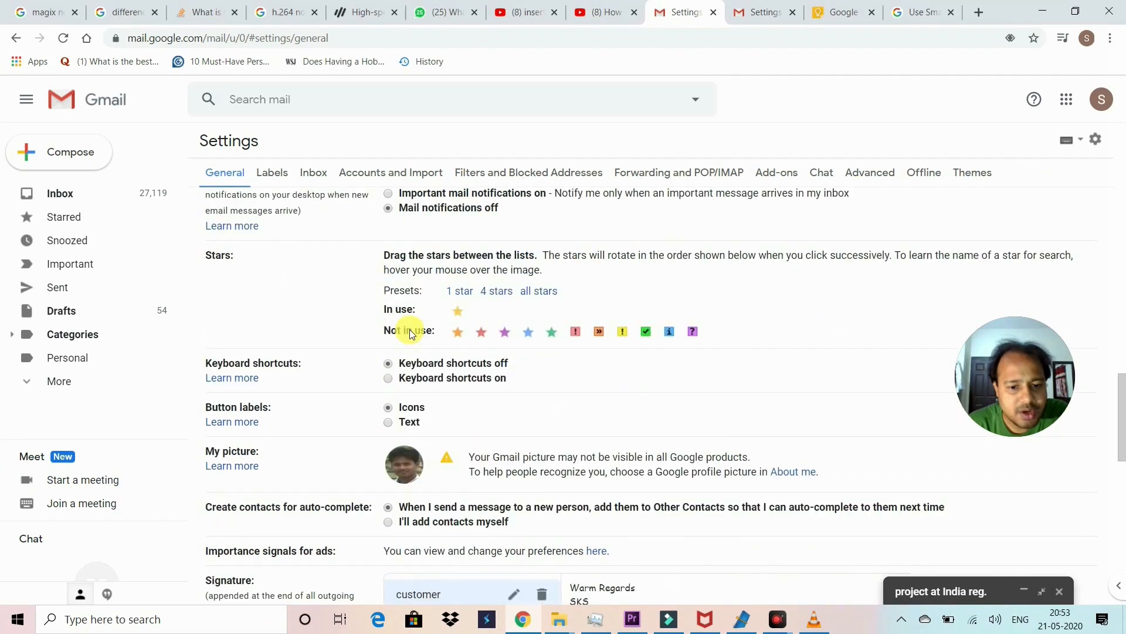
scroll(410, 329, down, 10)
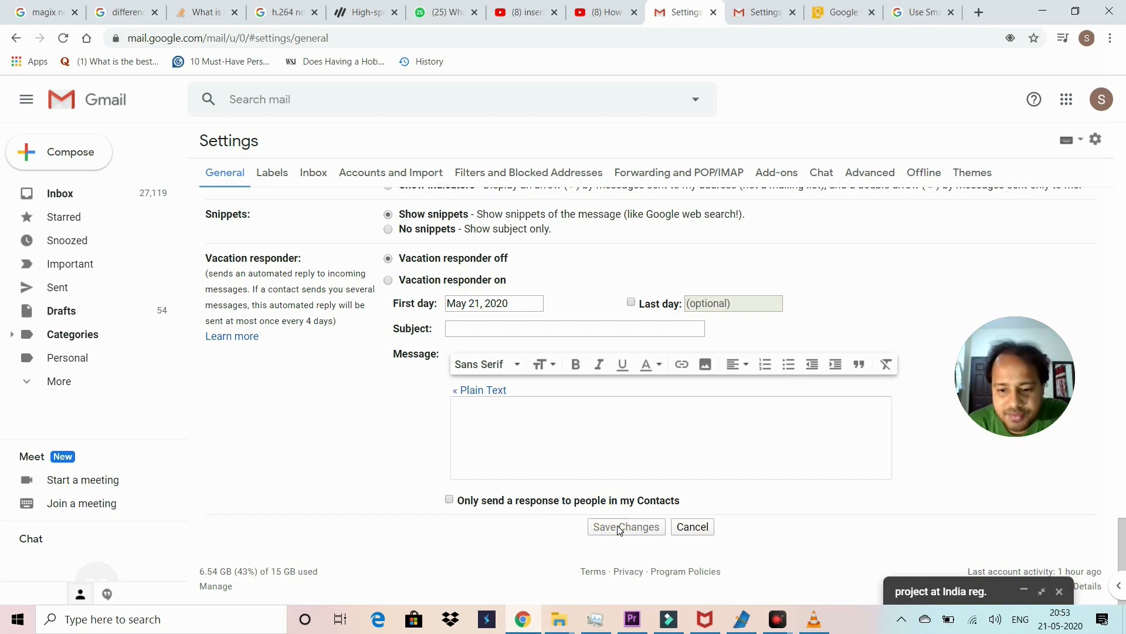
scroll(632, 522, up, 6)
scroll(630, 522, down, 6)
scroll(629, 522, up, 15)
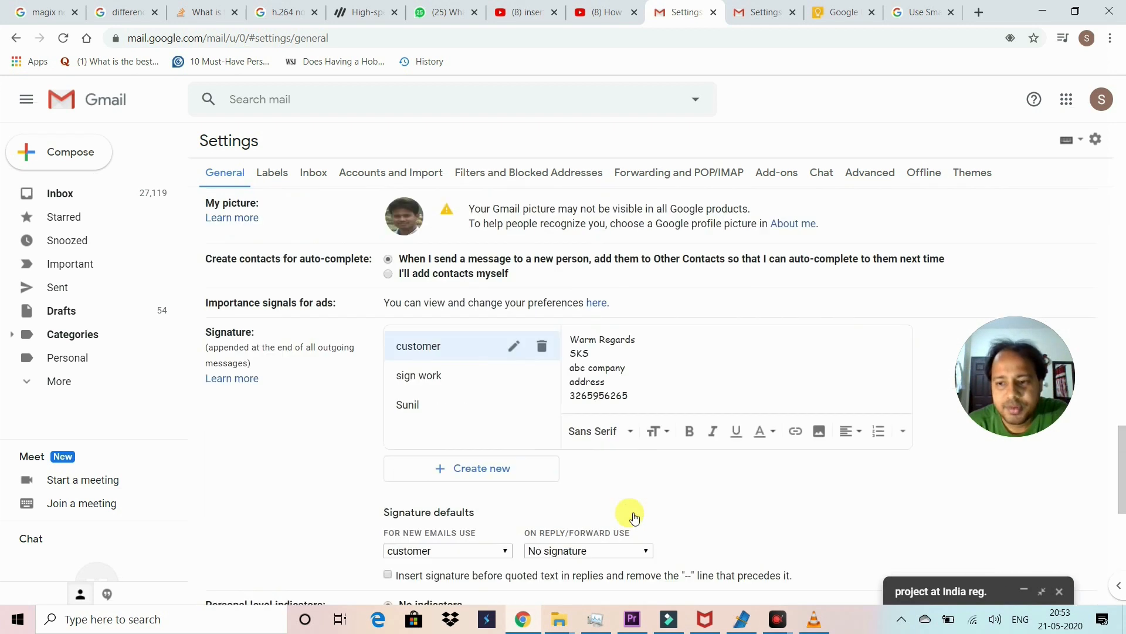
Step: Return to the inbox and reopen the project draft in full-screen
click(53, 195)
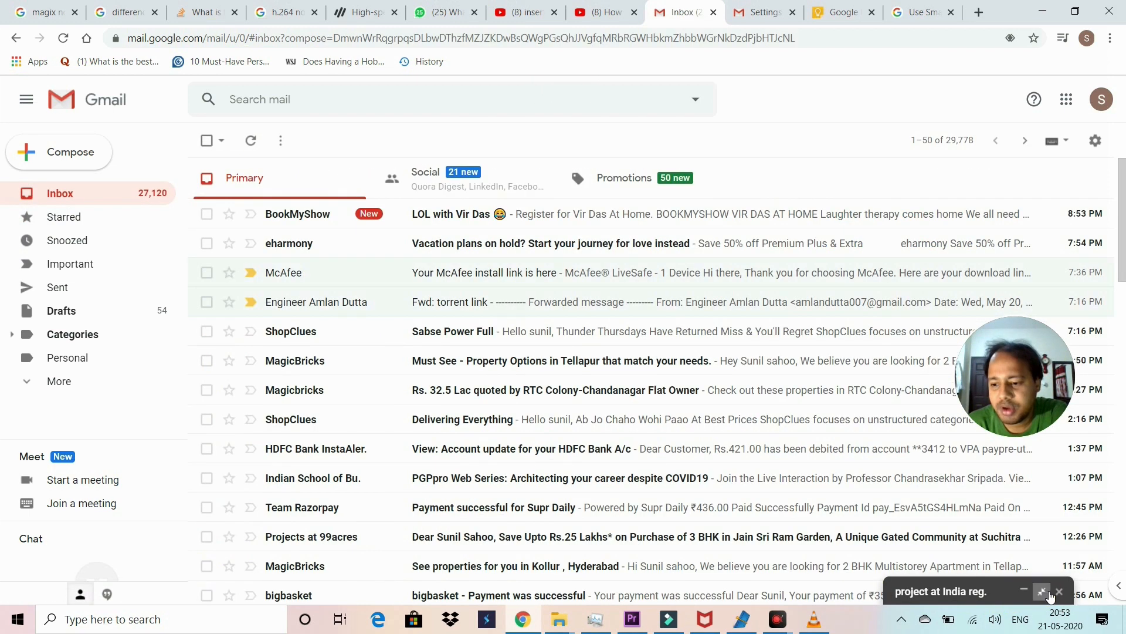
click(998, 592)
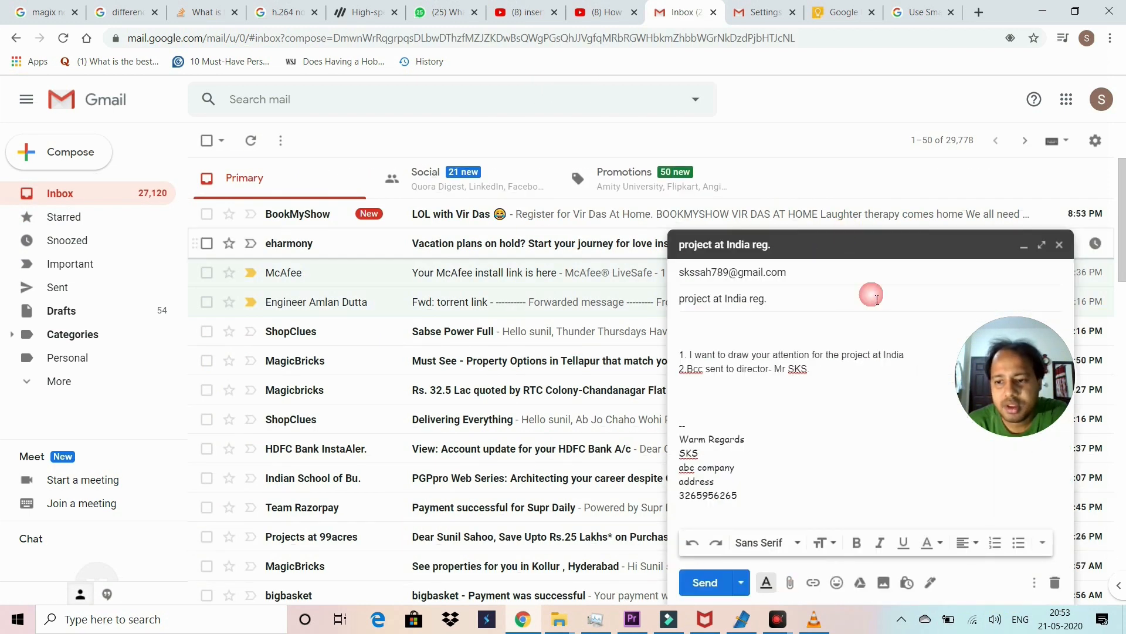
click(1052, 251)
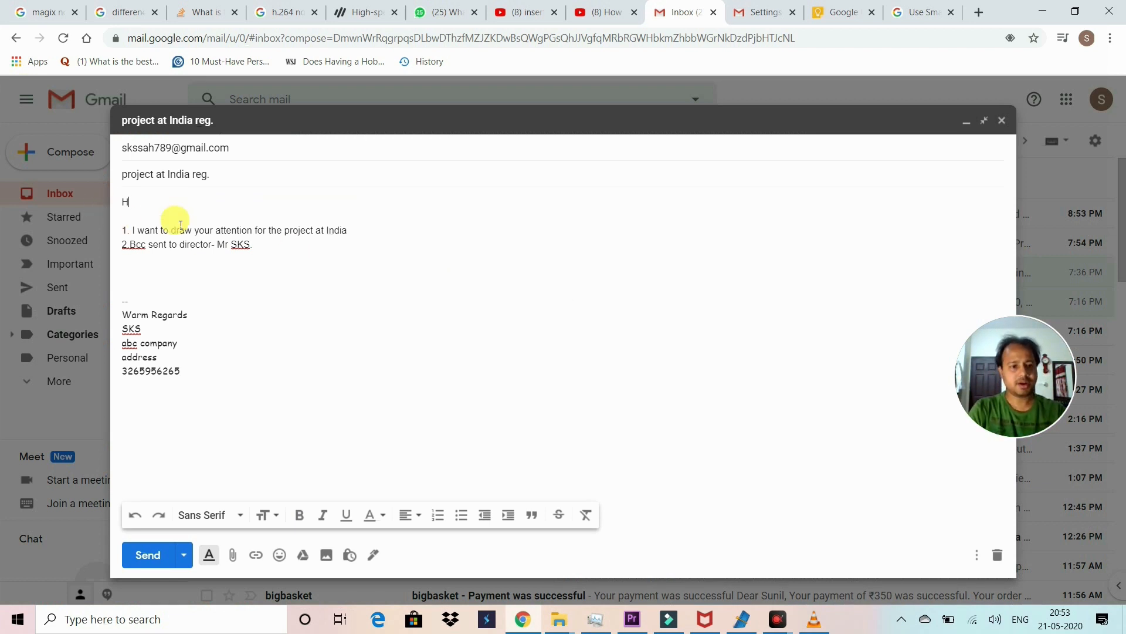
Step: Add 'How are you? Hope you are doing well.' below 'Hi,' using Smart Compose suggestions
key(Return)
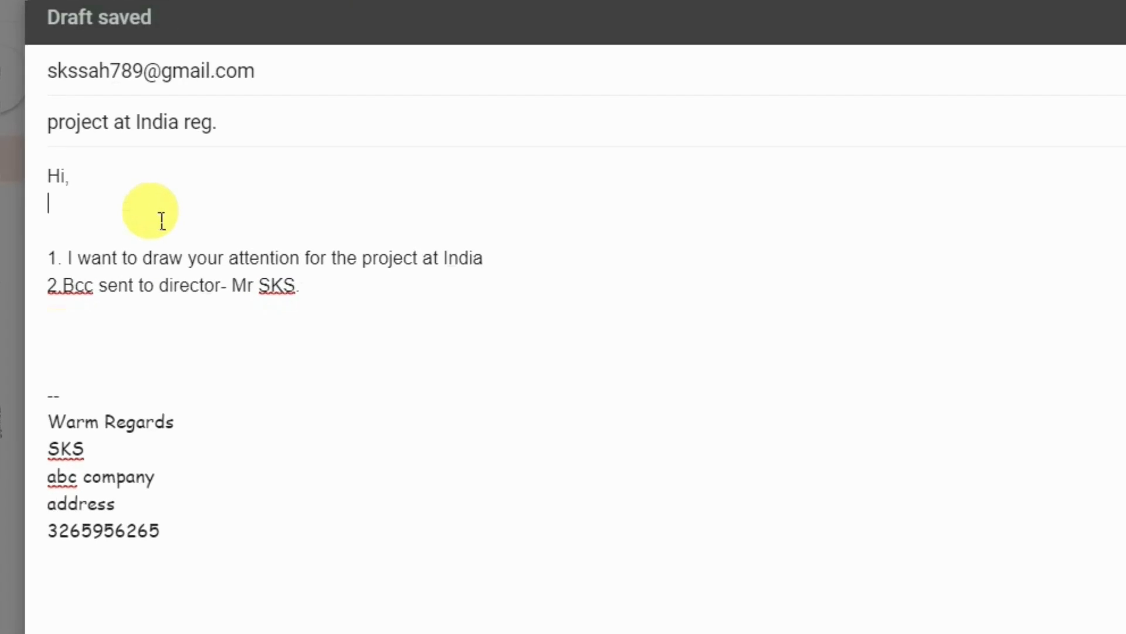
text(How)
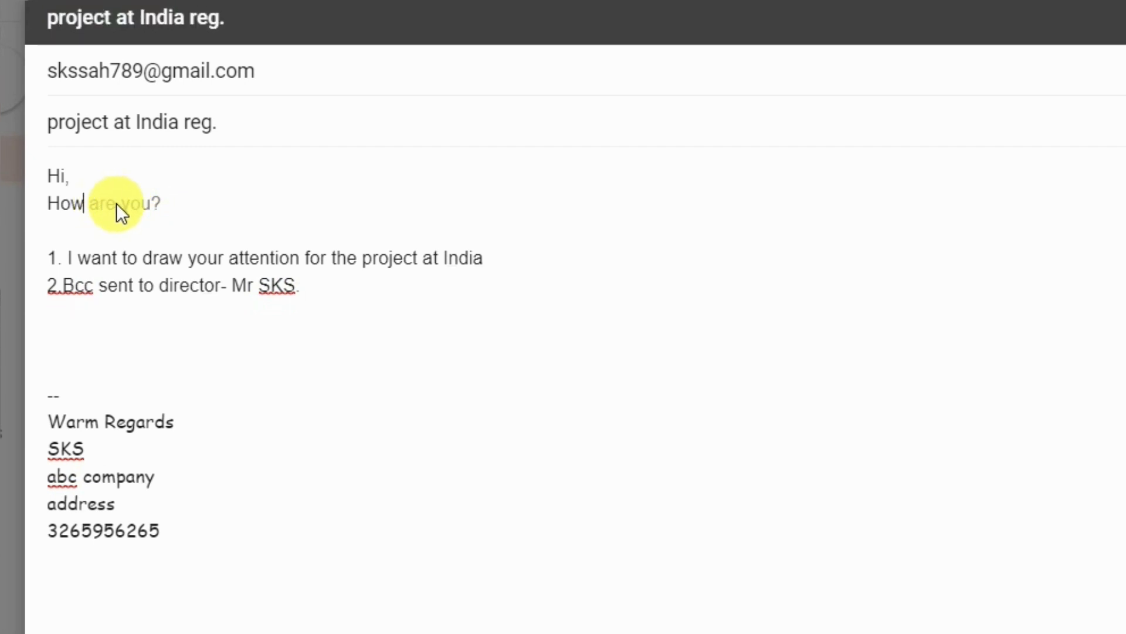
key(Tab)
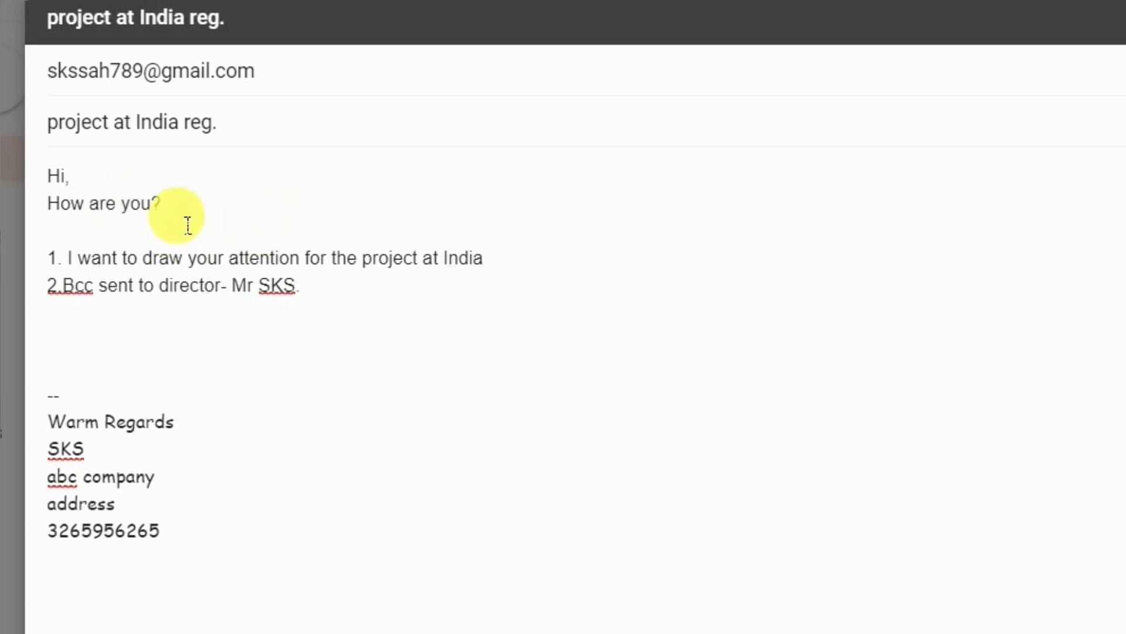
text(H)
key(BackSpace)
text(Hope you are doing well)
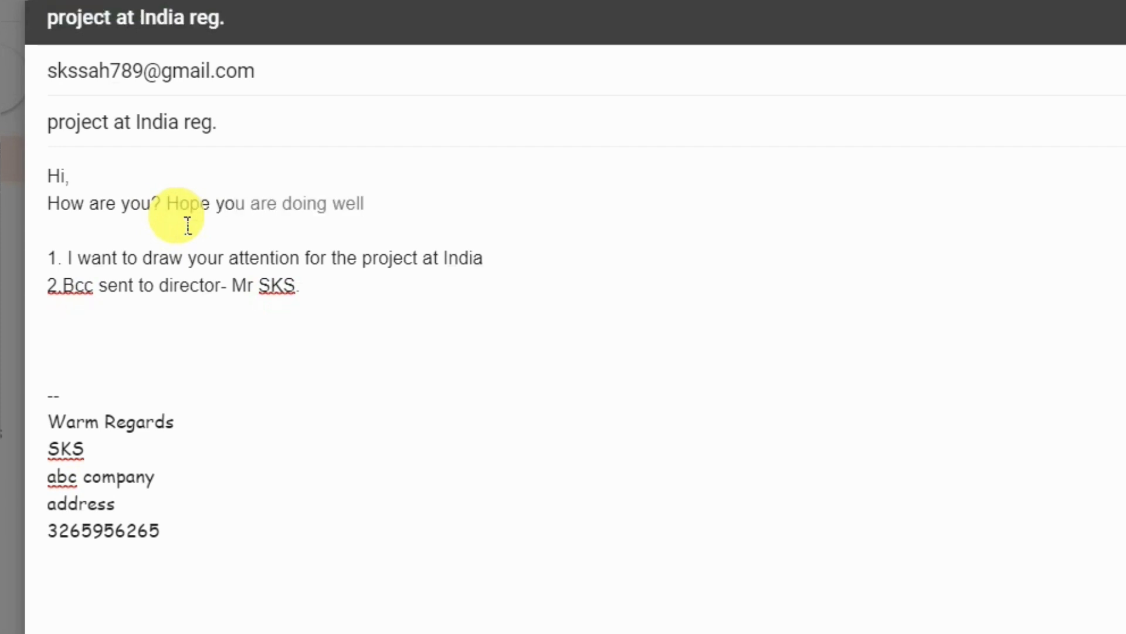
mouse_move(265, 216)
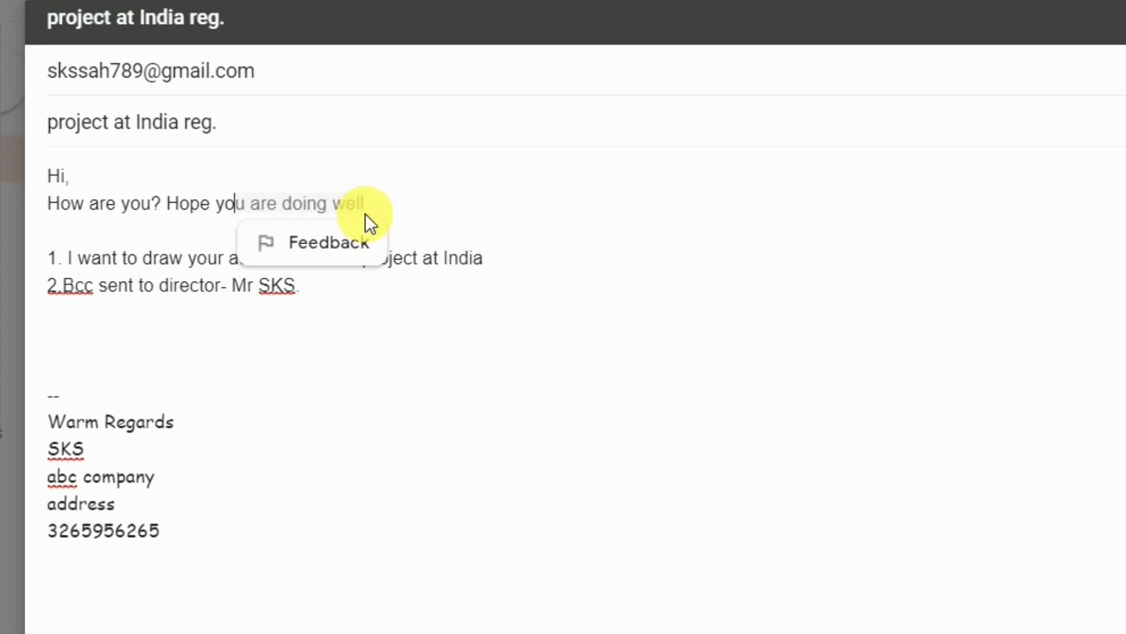
key(Tab)
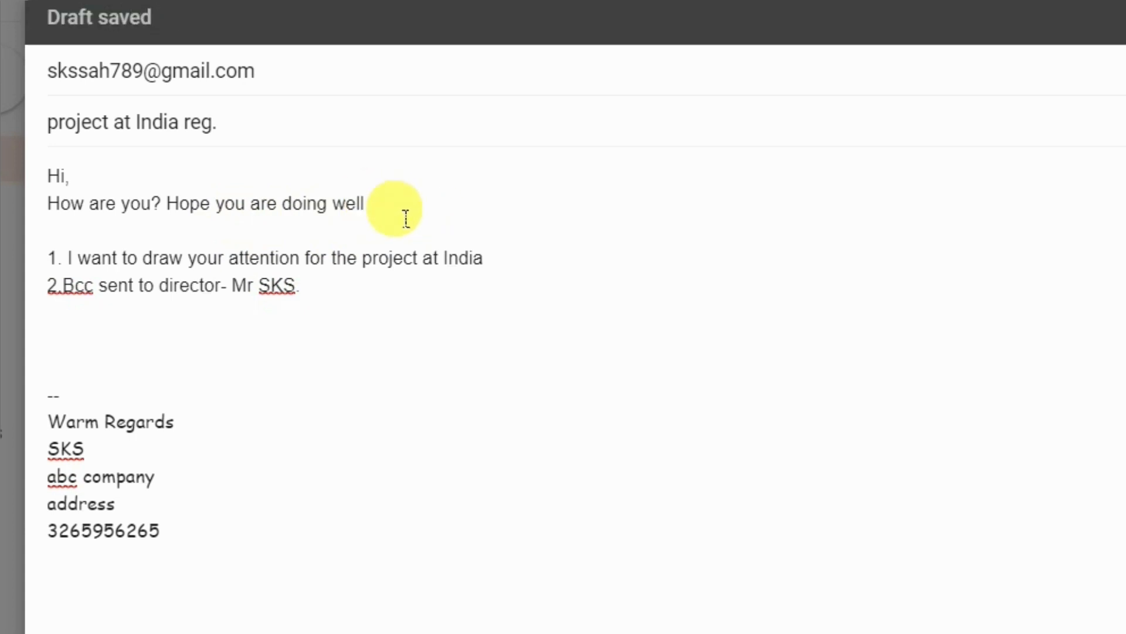
text(.)
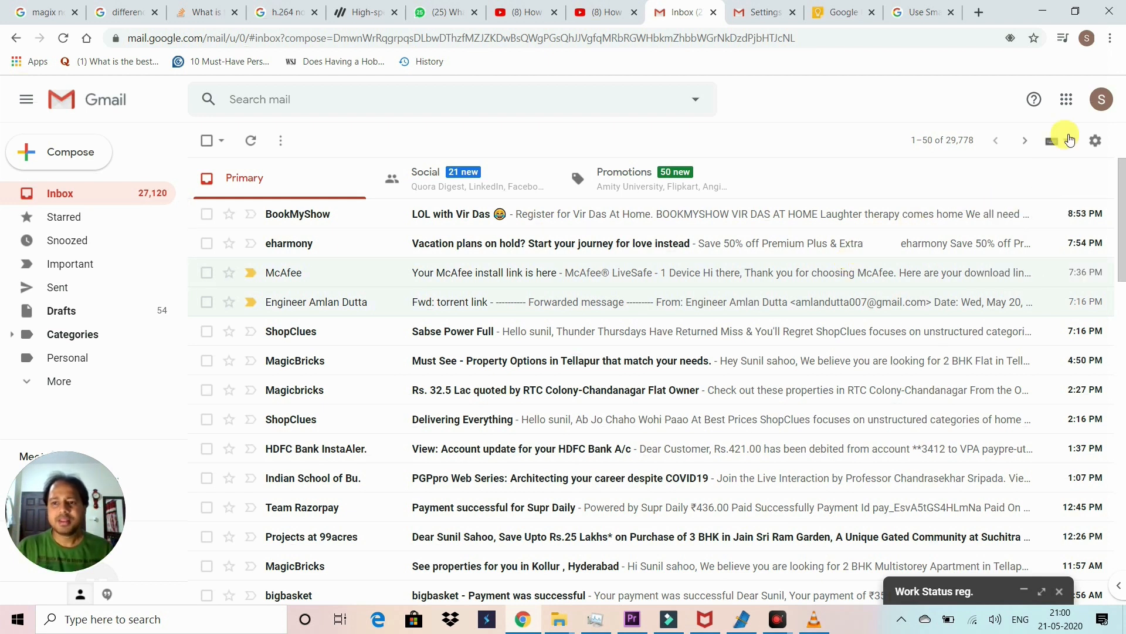
Step: Open Gmail Settings on the Advanced tab
click(1097, 143)
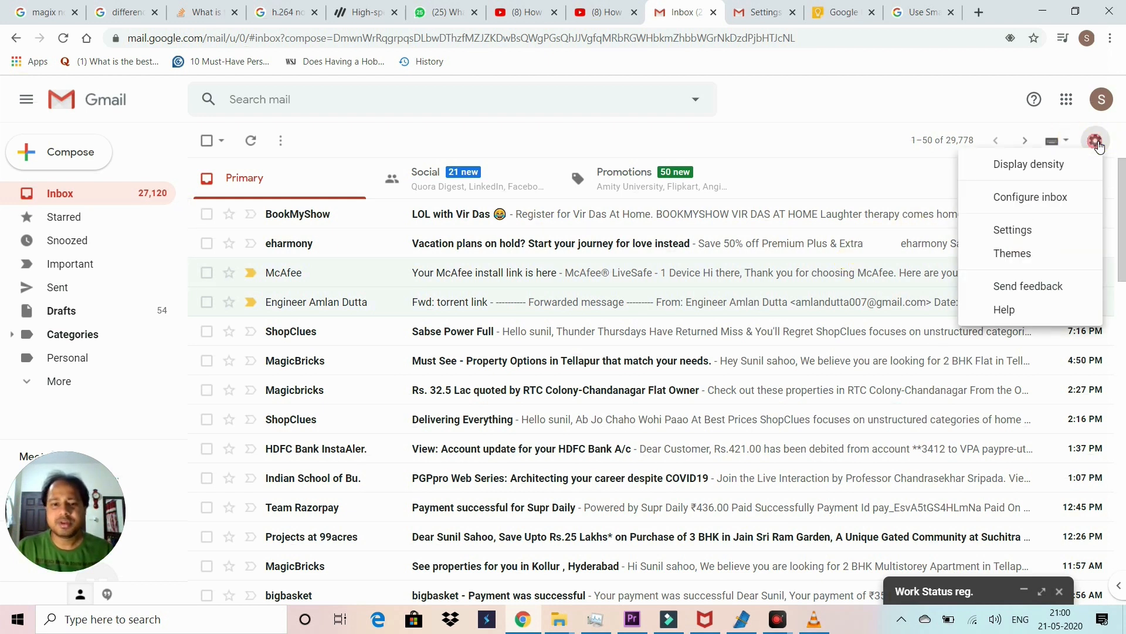
click(1010, 231)
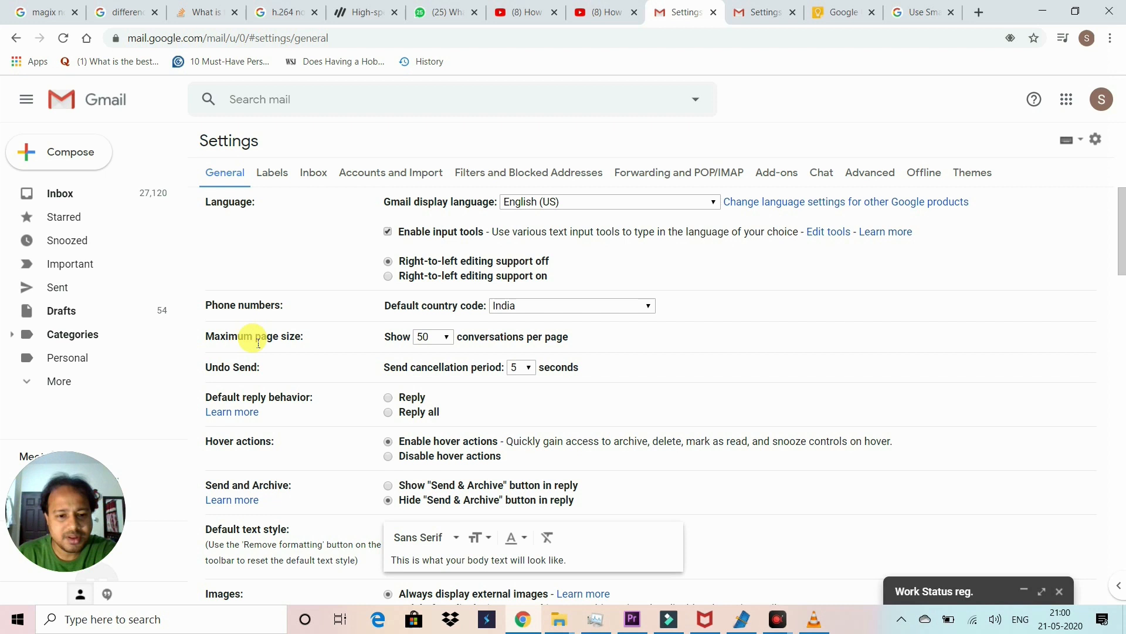
click(1095, 139)
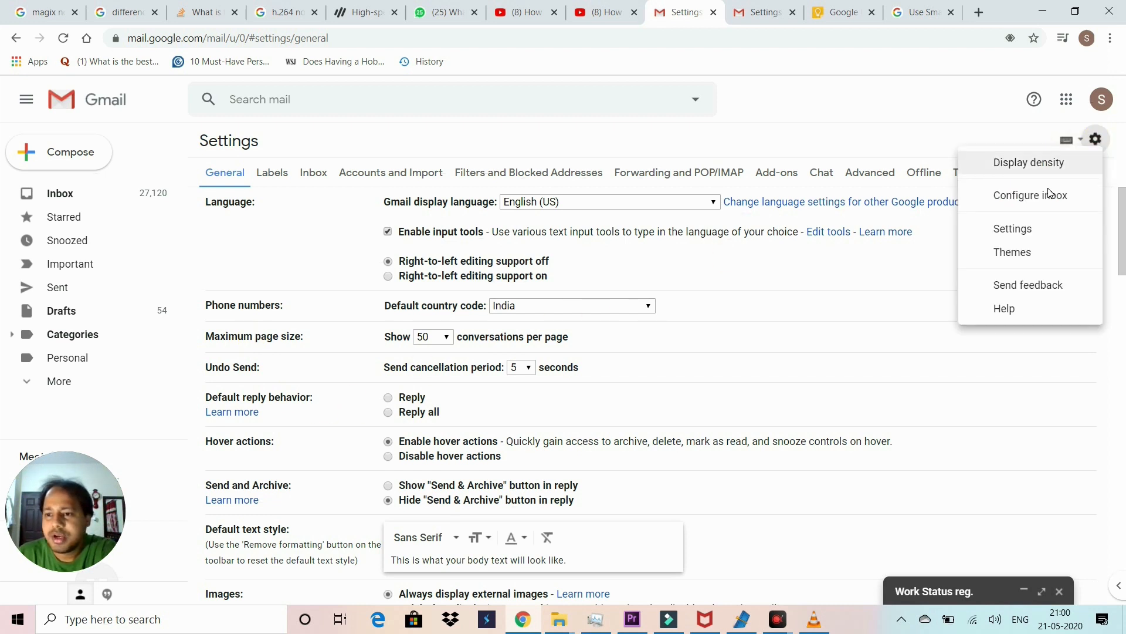
click(997, 228)
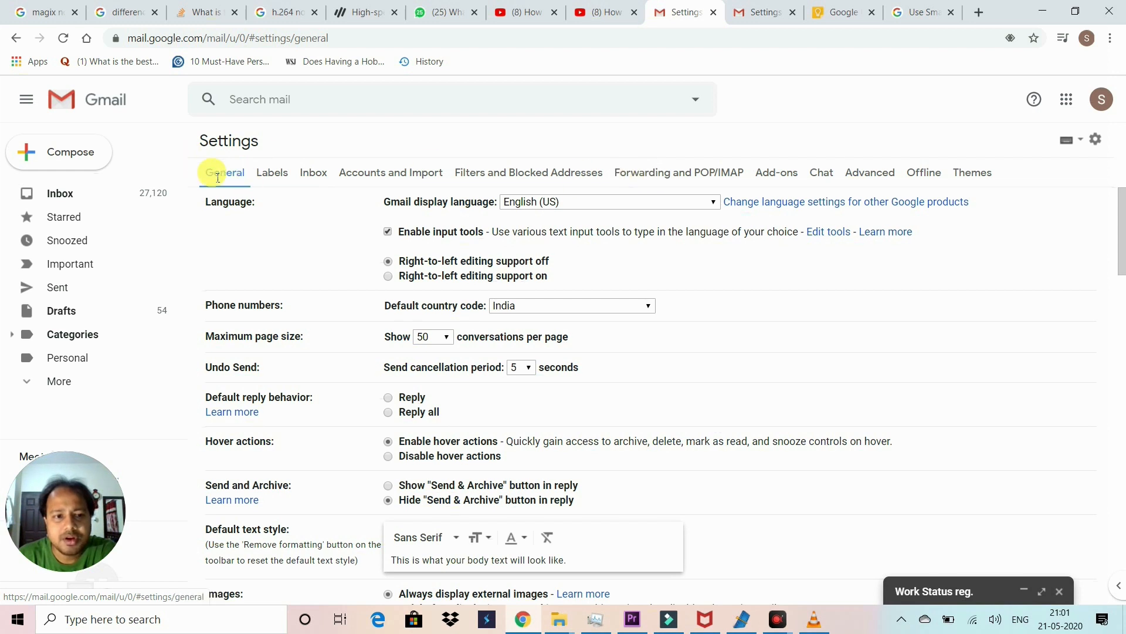
click(869, 176)
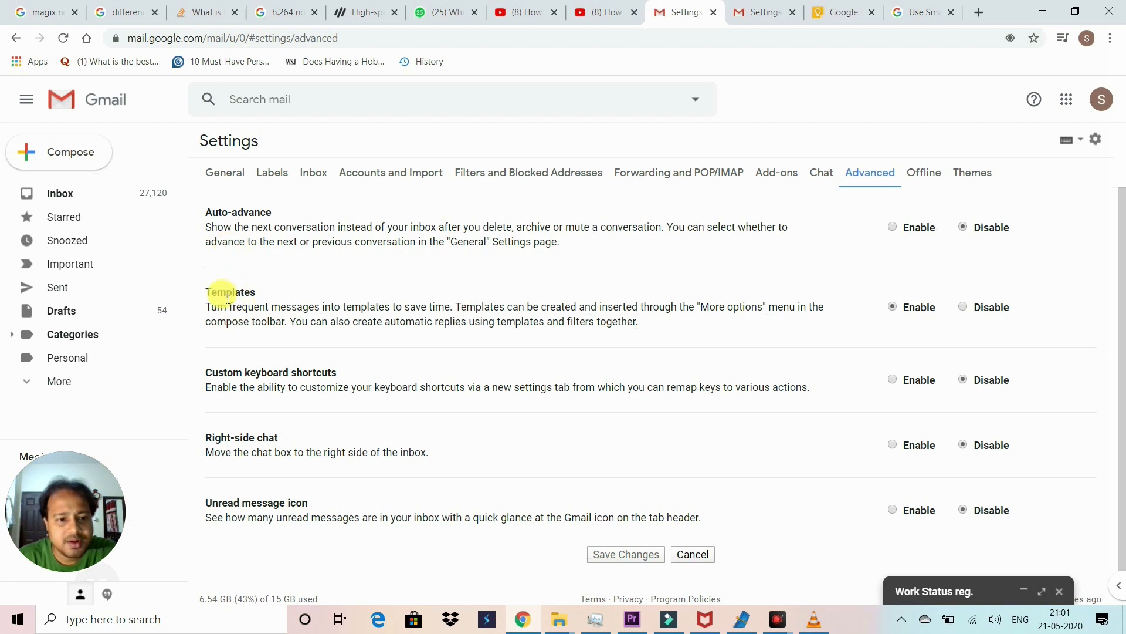
Step: Leave Templates enabled, save the Advanced settings, and return to the inbox
drag(261, 292, 227, 292)
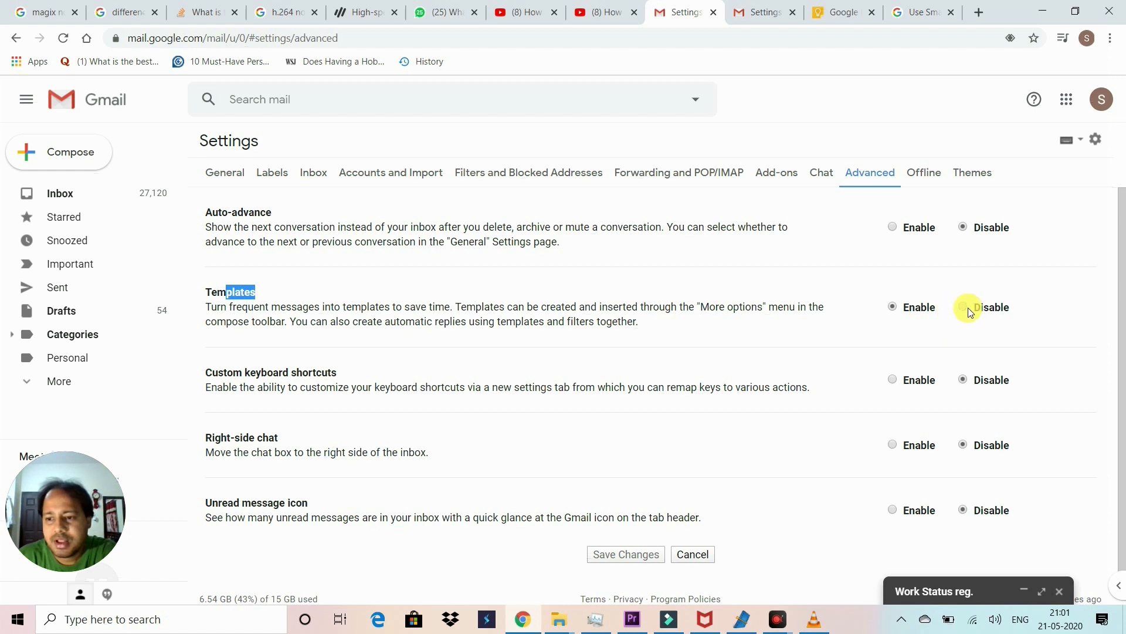
click(967, 309)
click(891, 308)
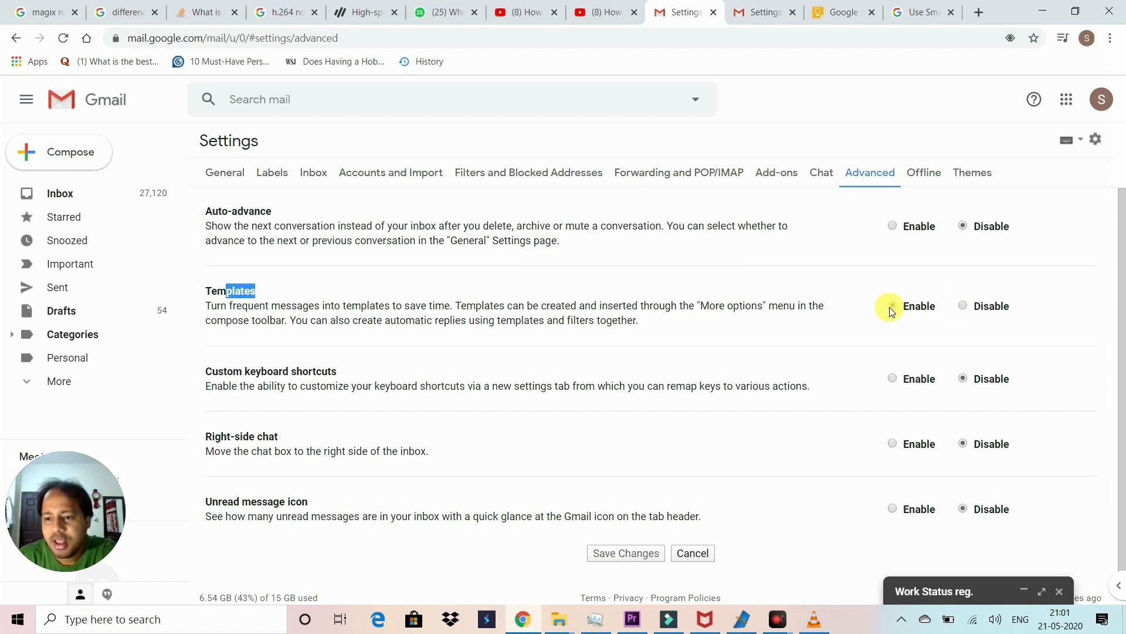
scroll(890, 311, down, 1)
click(625, 531)
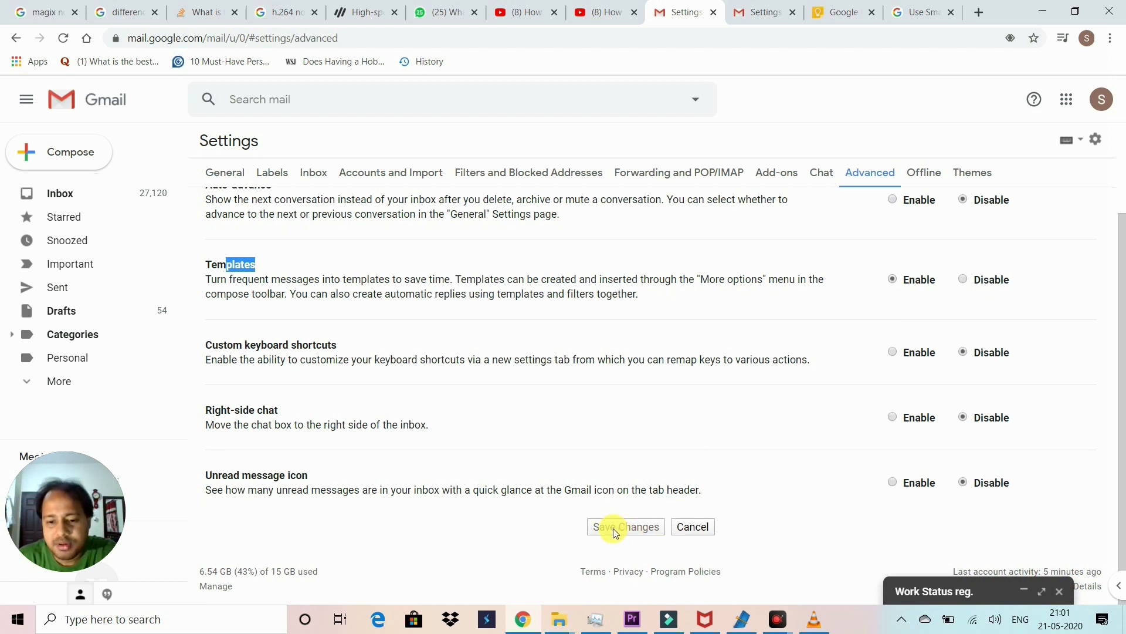
scroll(850, 515, up, 1)
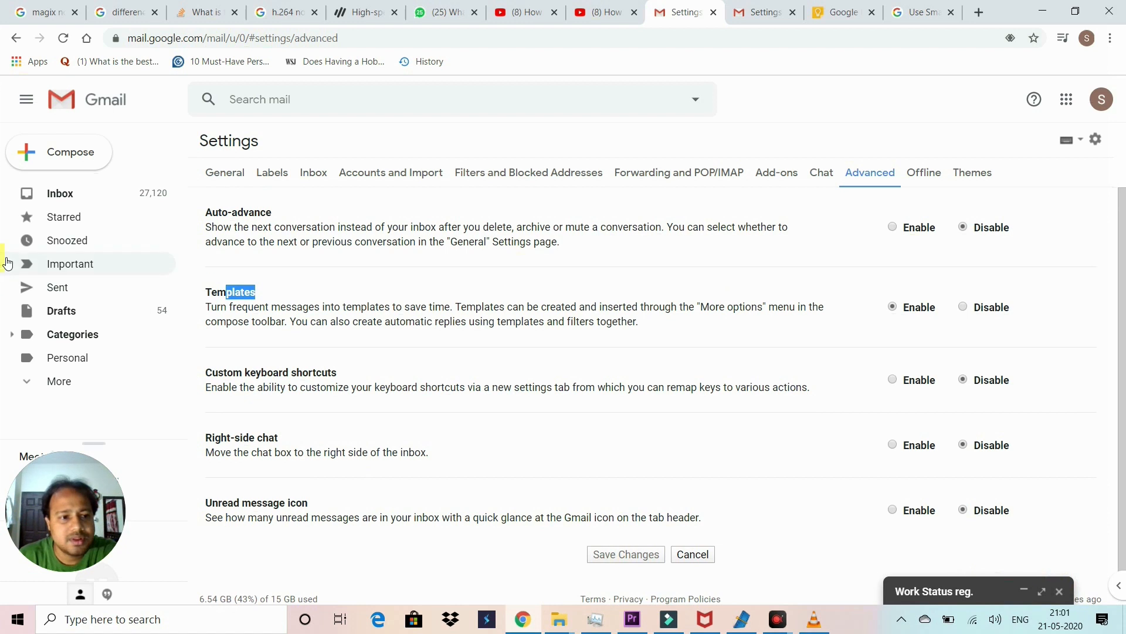
click(56, 193)
Step: Reopen the Work Status reg. draft and show it full-screen, minimizing and restoring it once
click(962, 591)
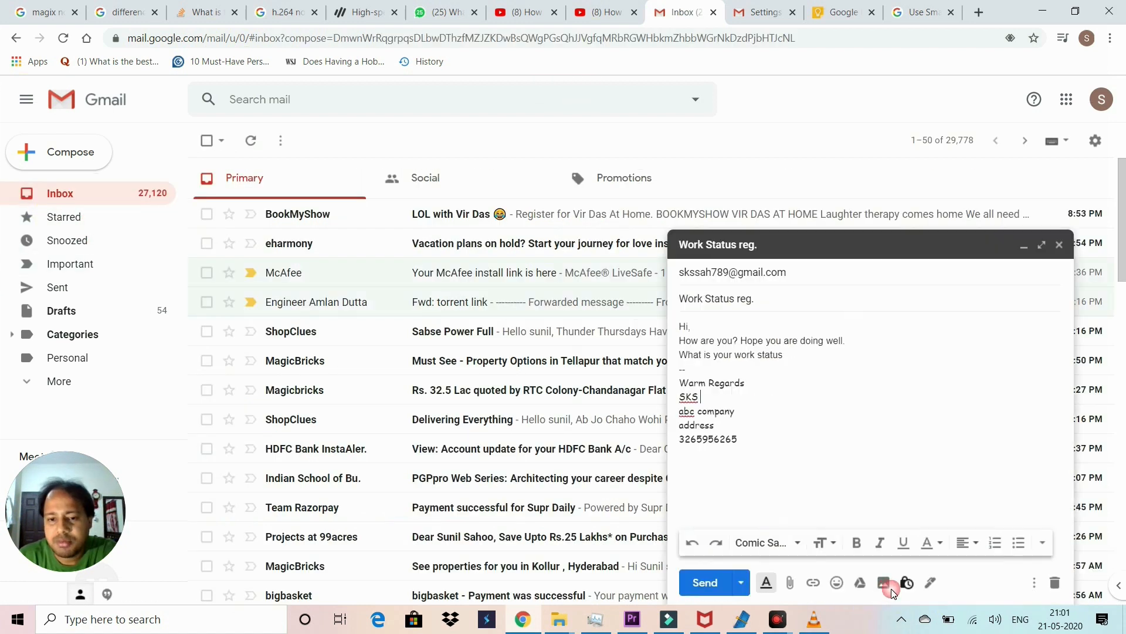
click(1042, 245)
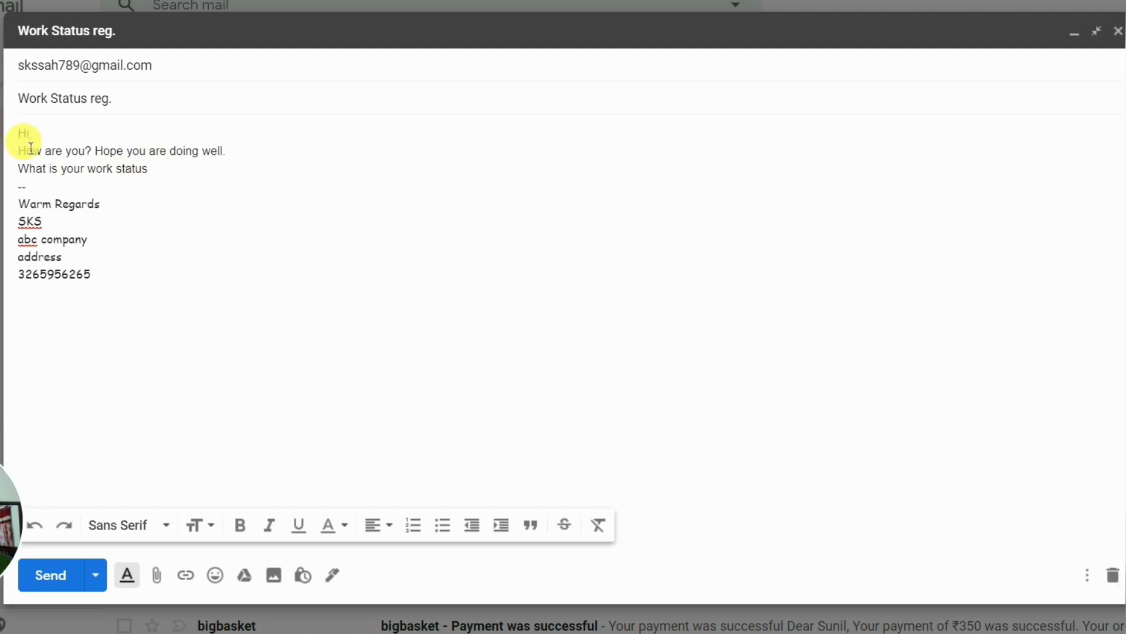
click(19, 136)
click(471, 44)
click(1033, 620)
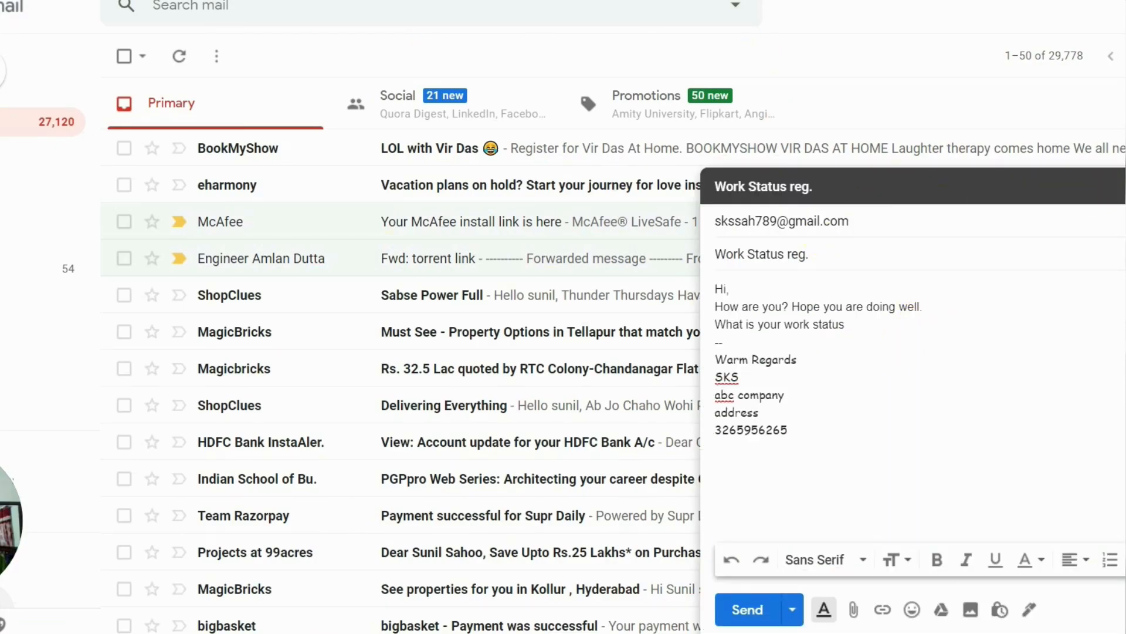
click(1117, 186)
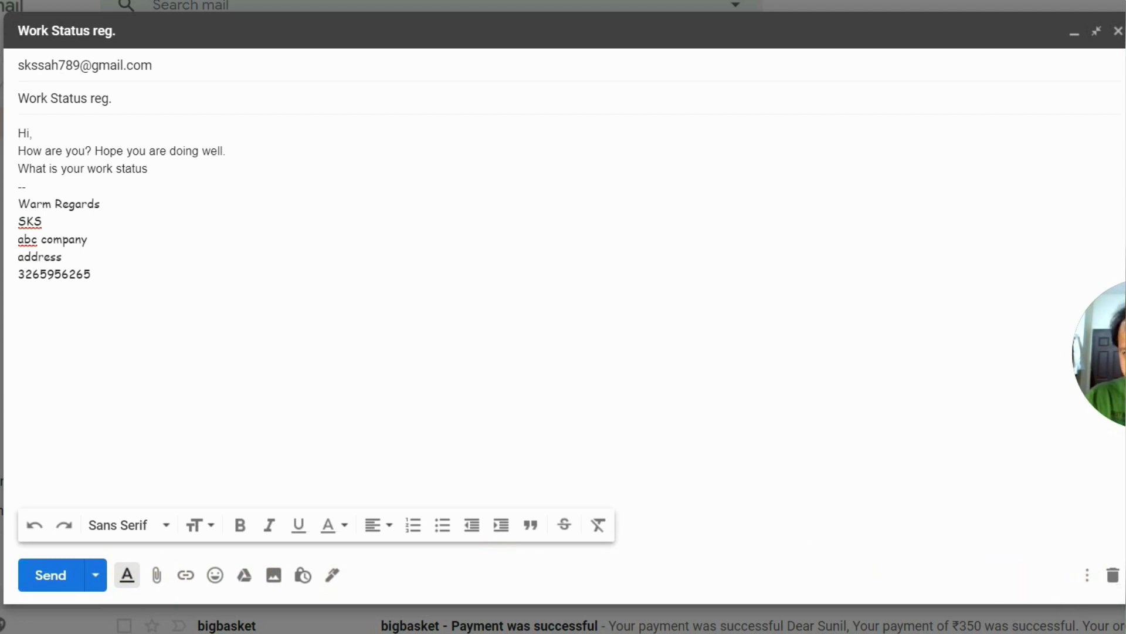
Step: Through More options > Templates, save the draft as new template 'colleague mail daily'
click(1094, 580)
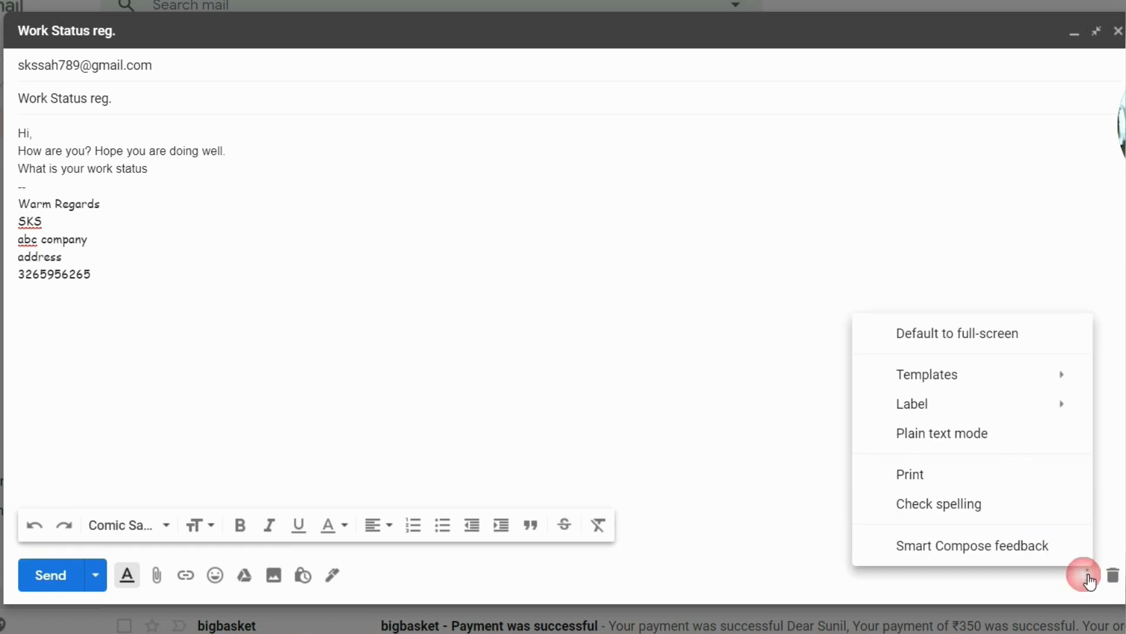
mouse_move(977, 383)
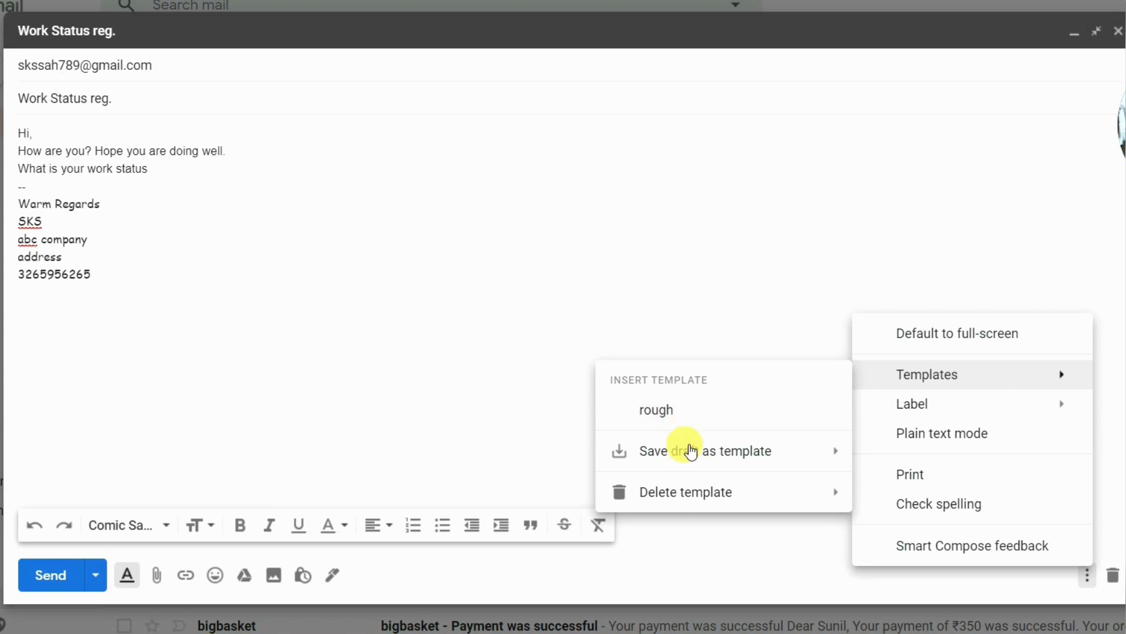
mouse_move(689, 458)
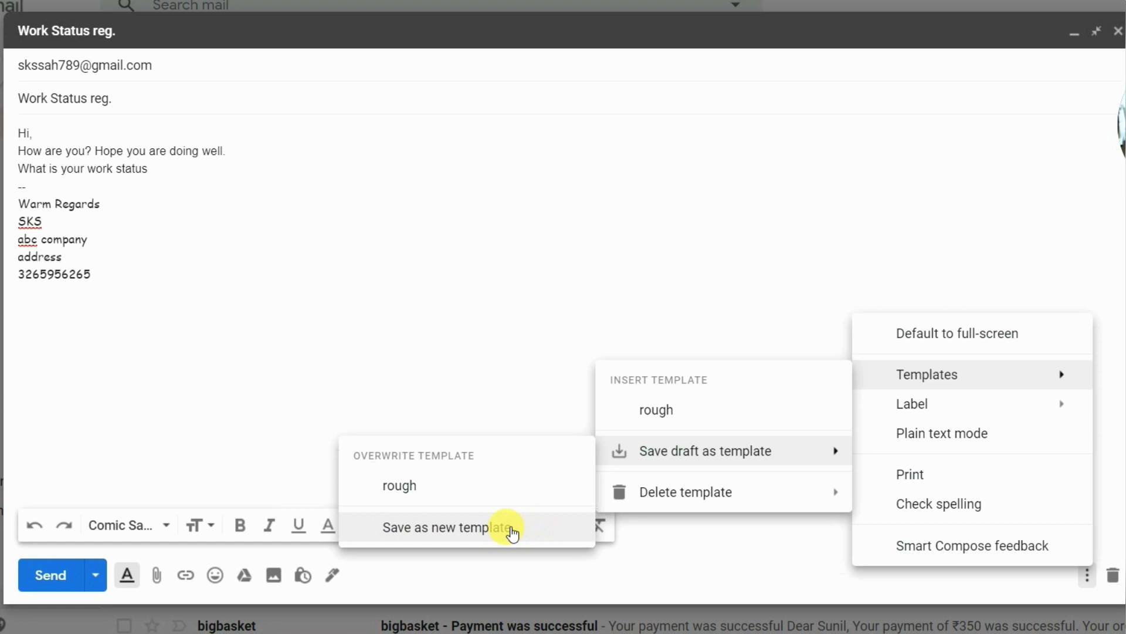
click(510, 531)
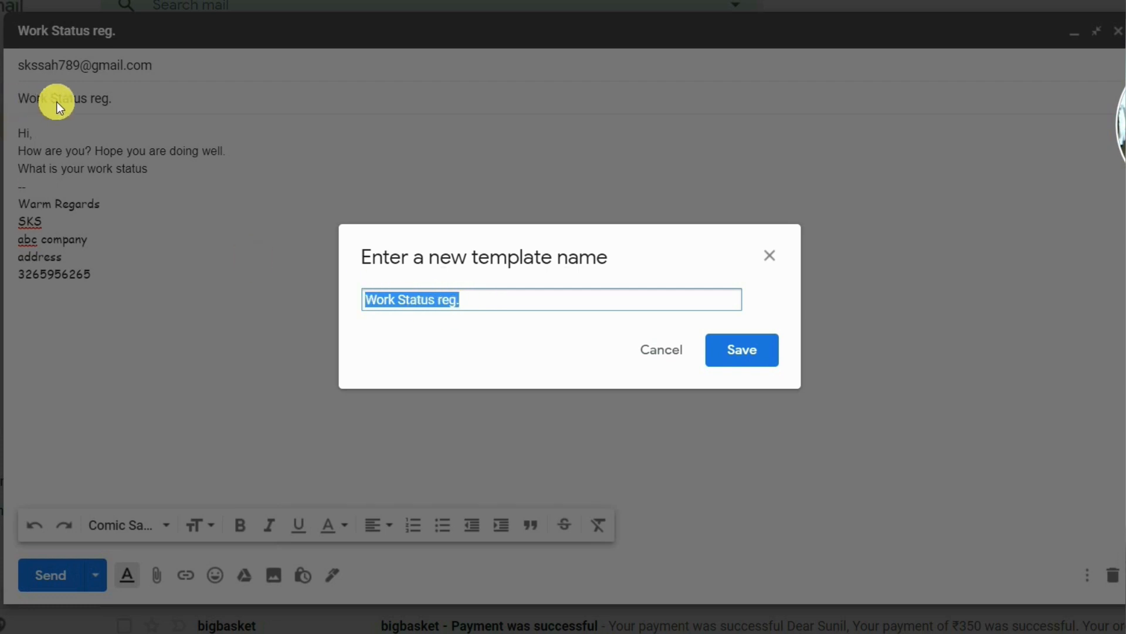
double_click(496, 305)
drag(497, 305, 363, 297)
text(c)
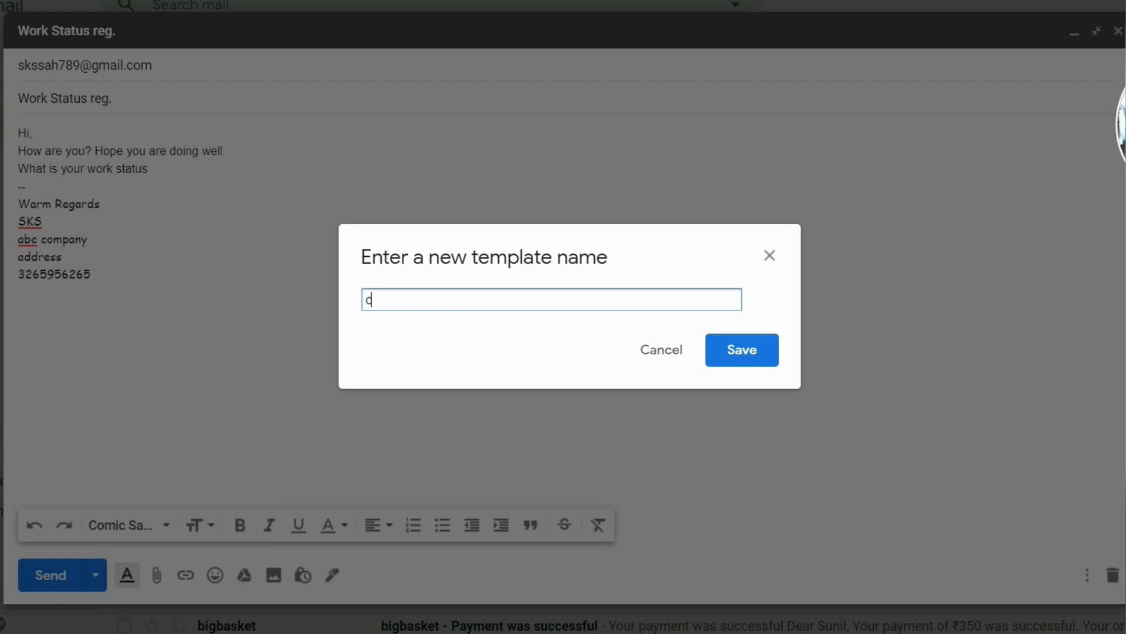
text(olleague mail daily)
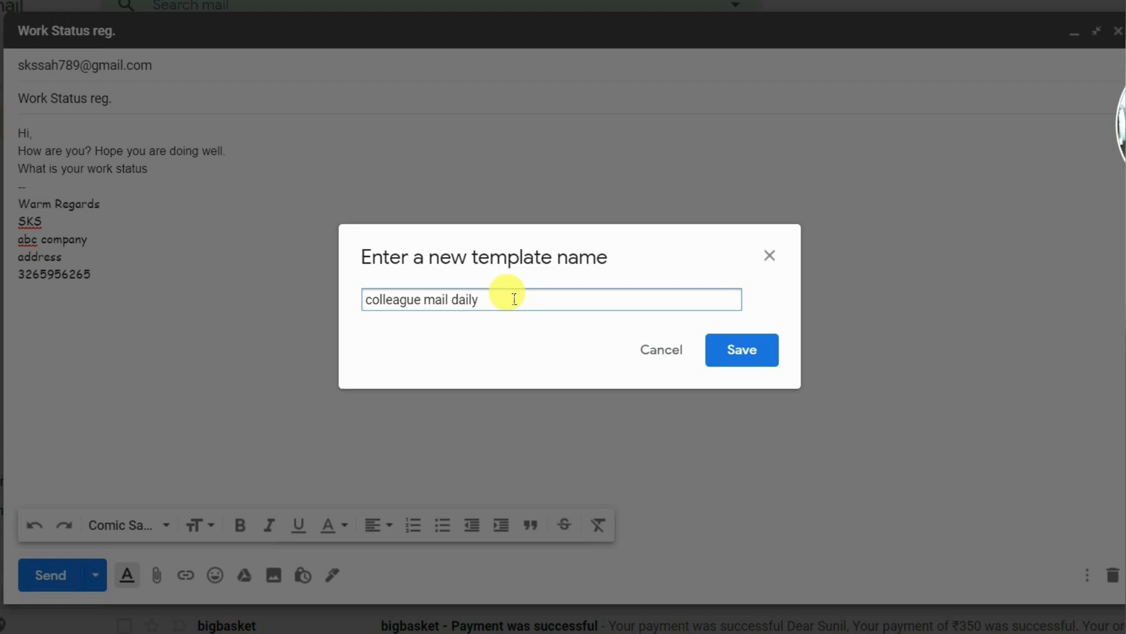
click(742, 350)
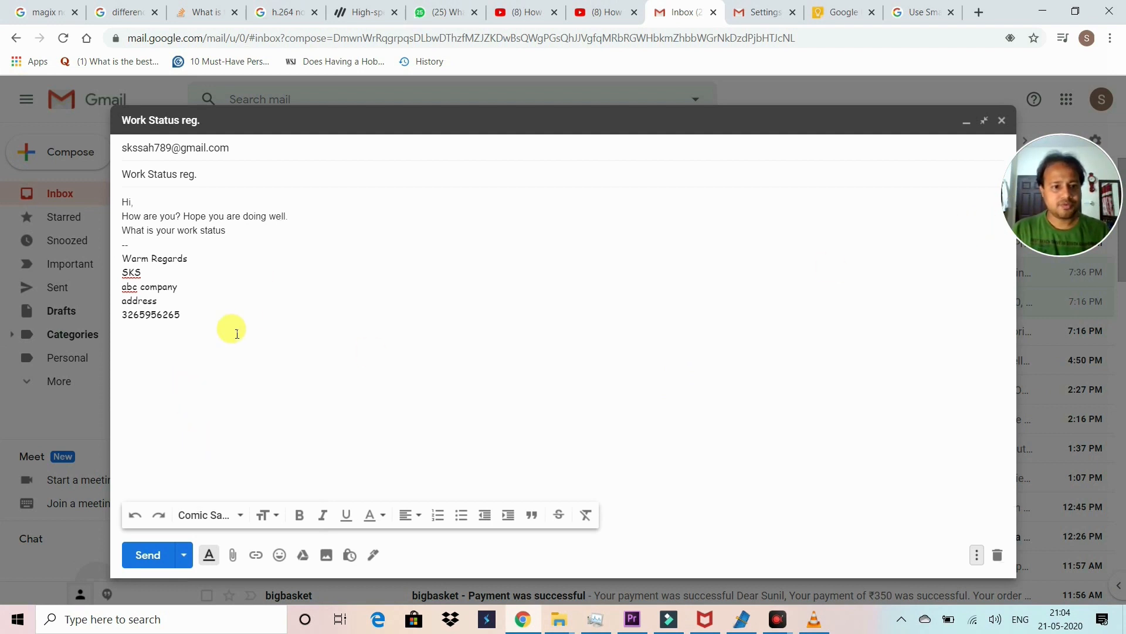
Step: Delete the draft's body text and close the emptied draft
drag(236, 334, 13, 178)
key(Delete)
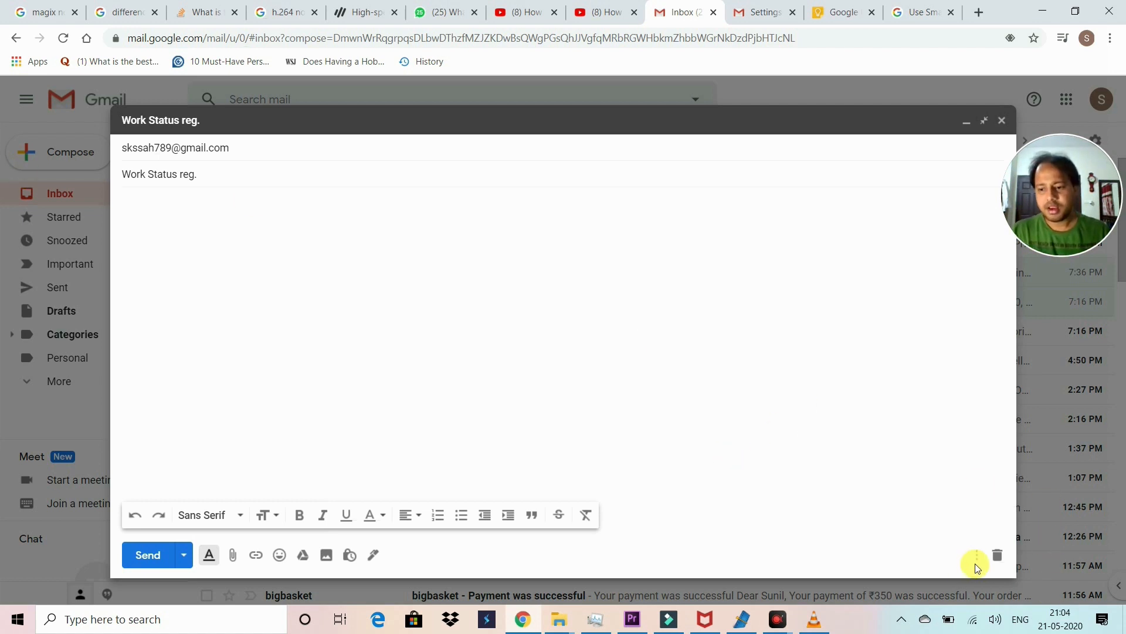
click(977, 557)
click(912, 369)
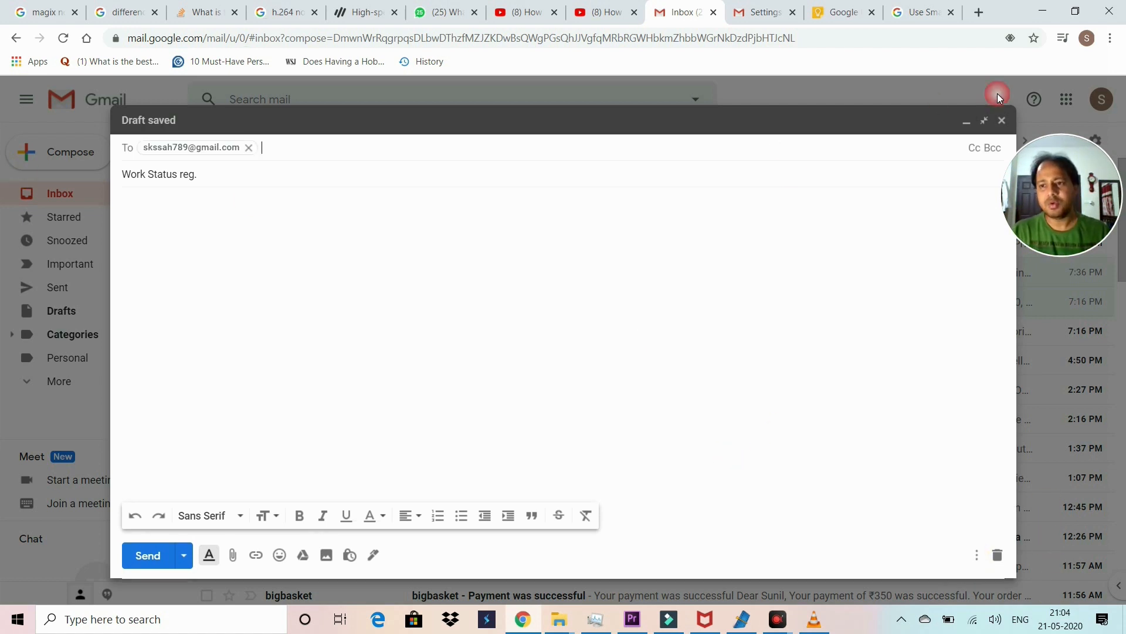
click(1000, 121)
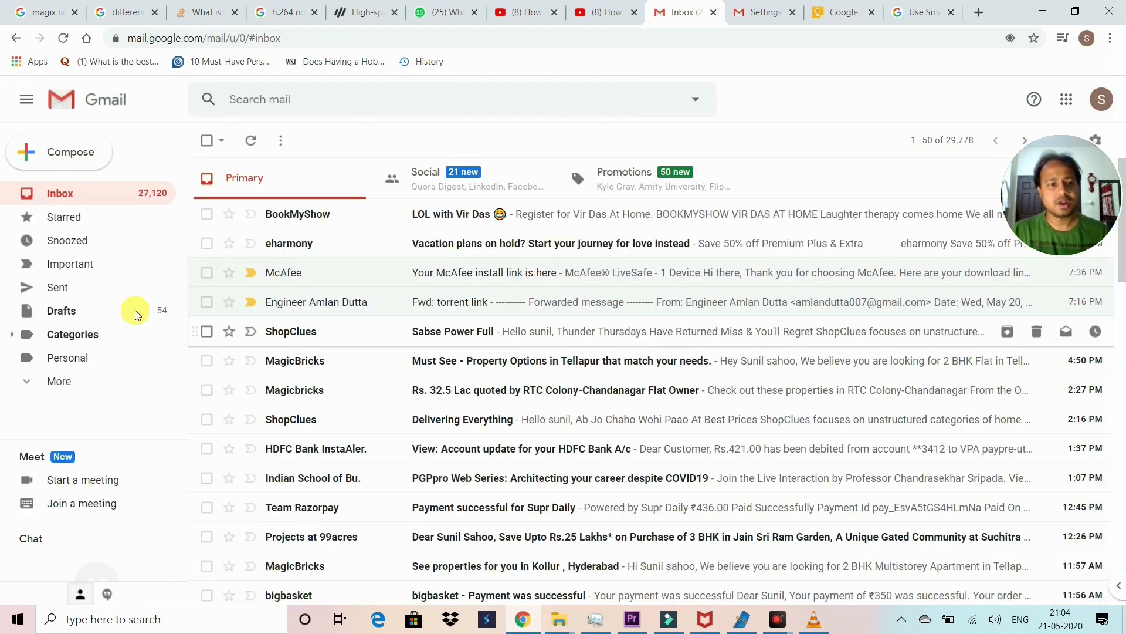
Step: Compose a new message from the 'colleague mail daily' template and delete the duplicate signature
click(71, 153)
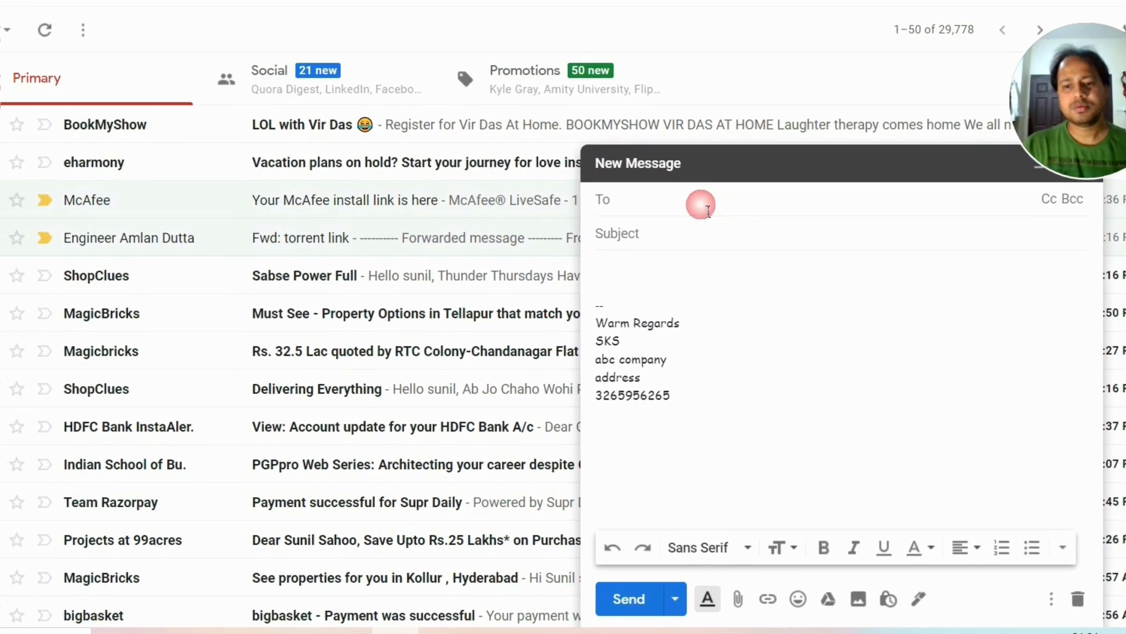
click(1056, 604)
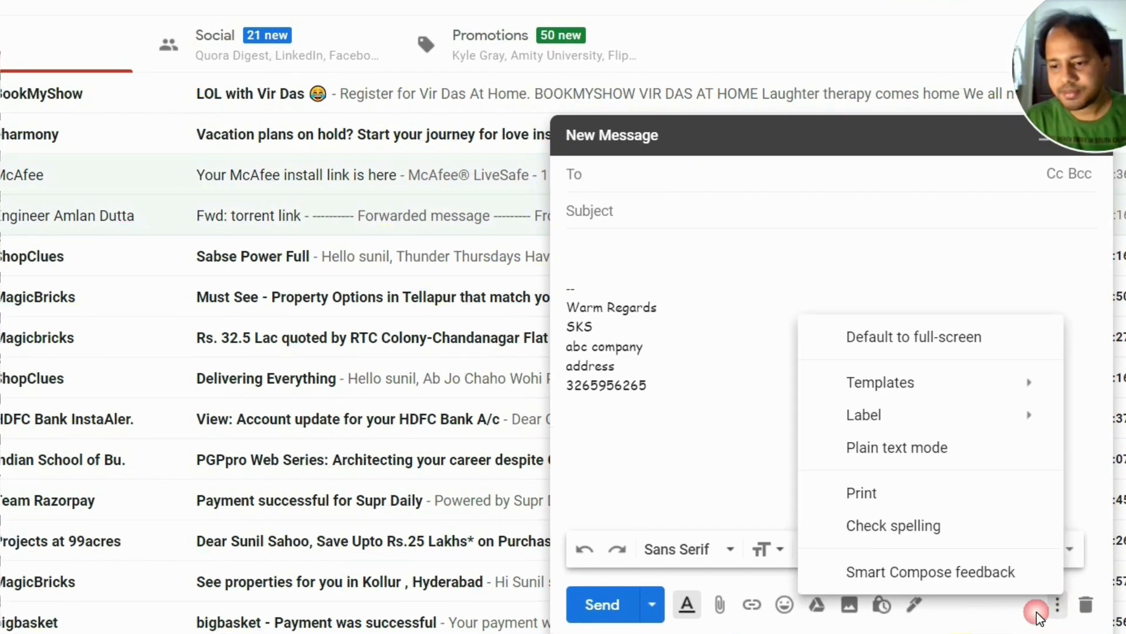
mouse_move(892, 384)
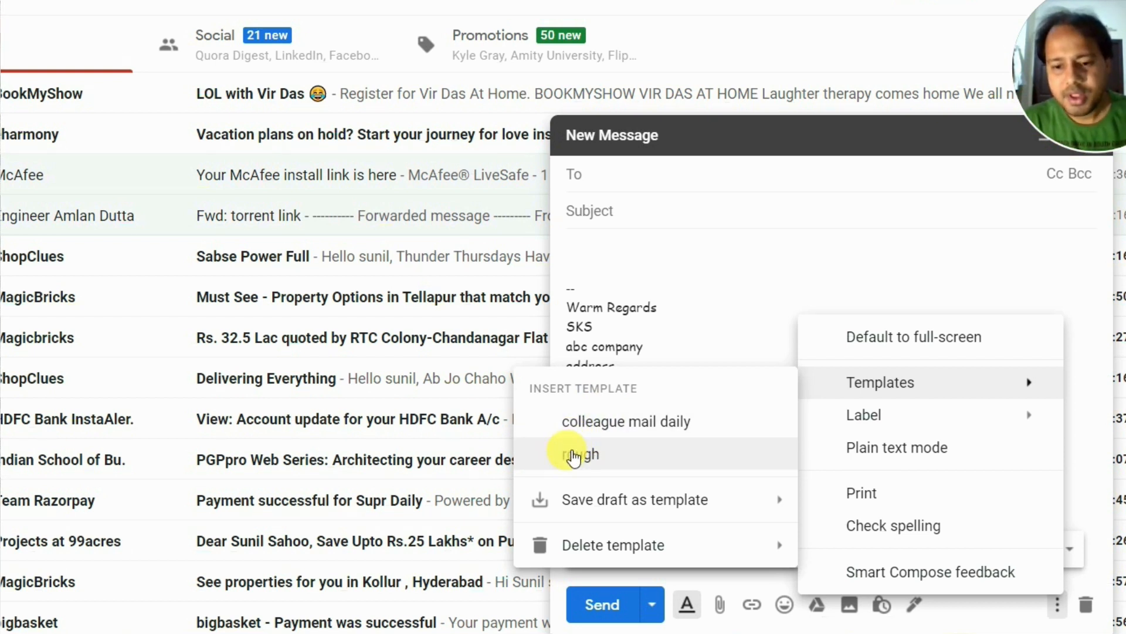
click(603, 422)
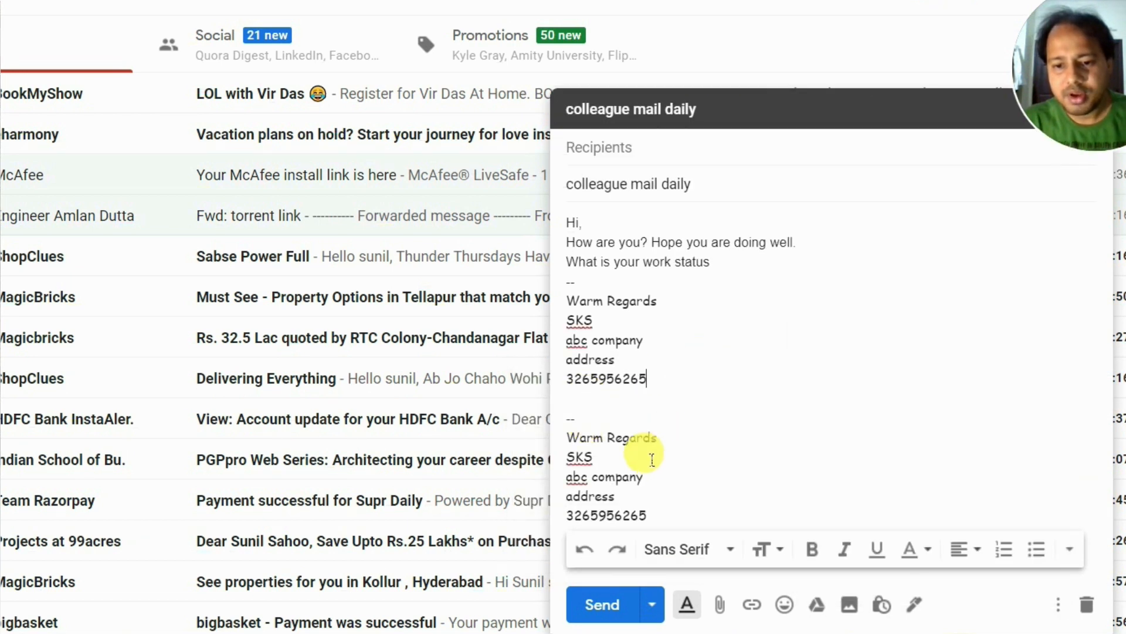
mouse_move(647, 516)
mouse_down()
mouse_move(546, 420)
mouse_move(556, 429)
mouse_up()
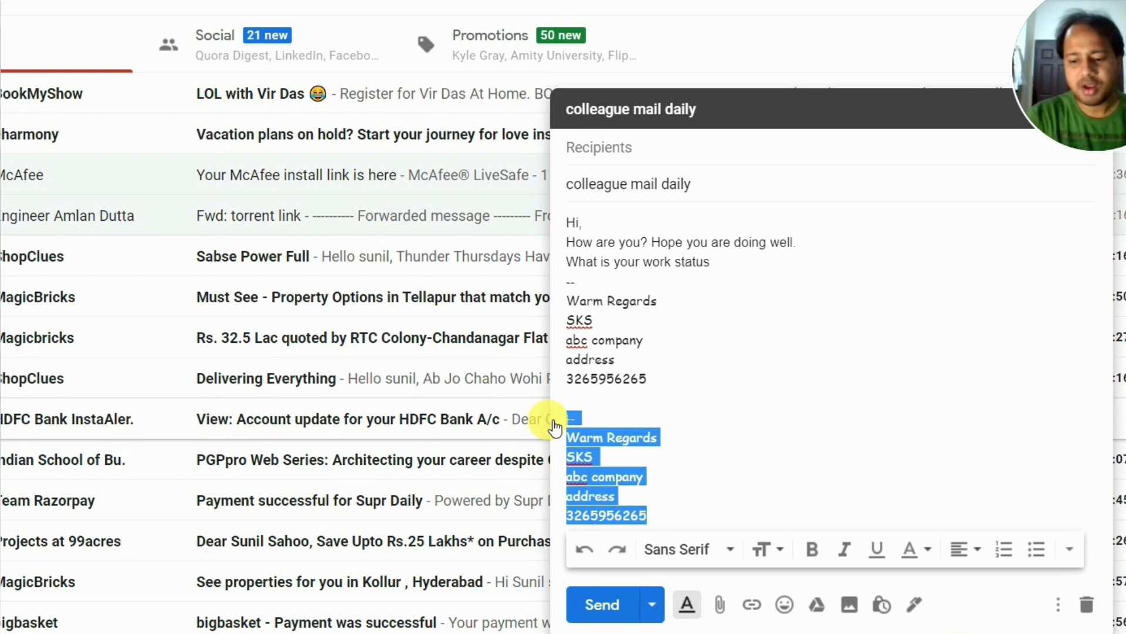
key(BackSpace)
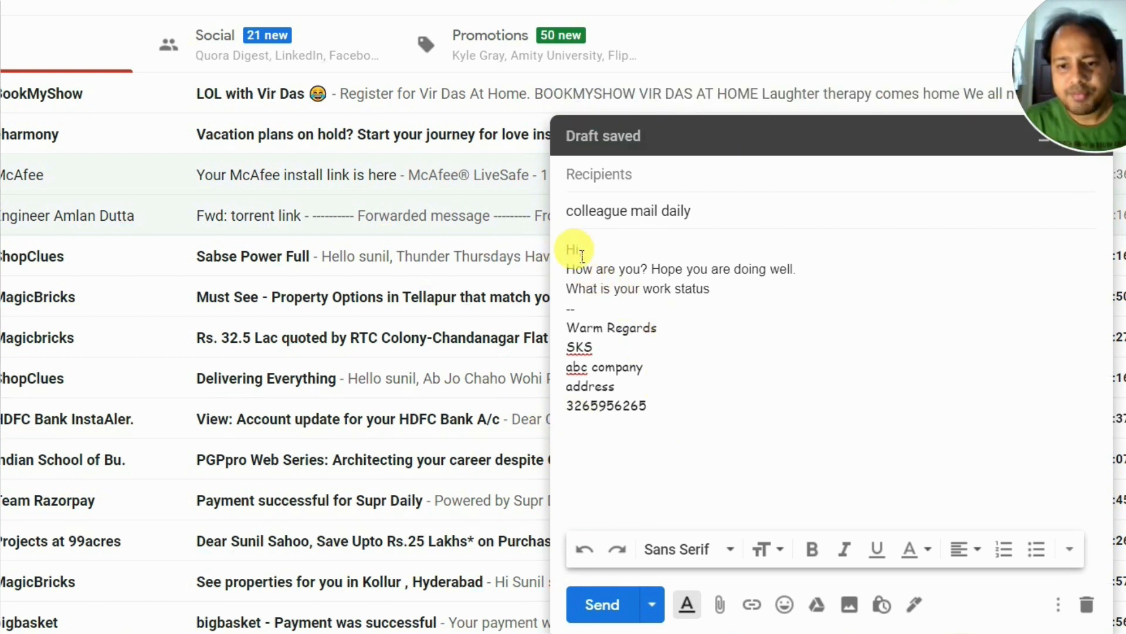
click(733, 294)
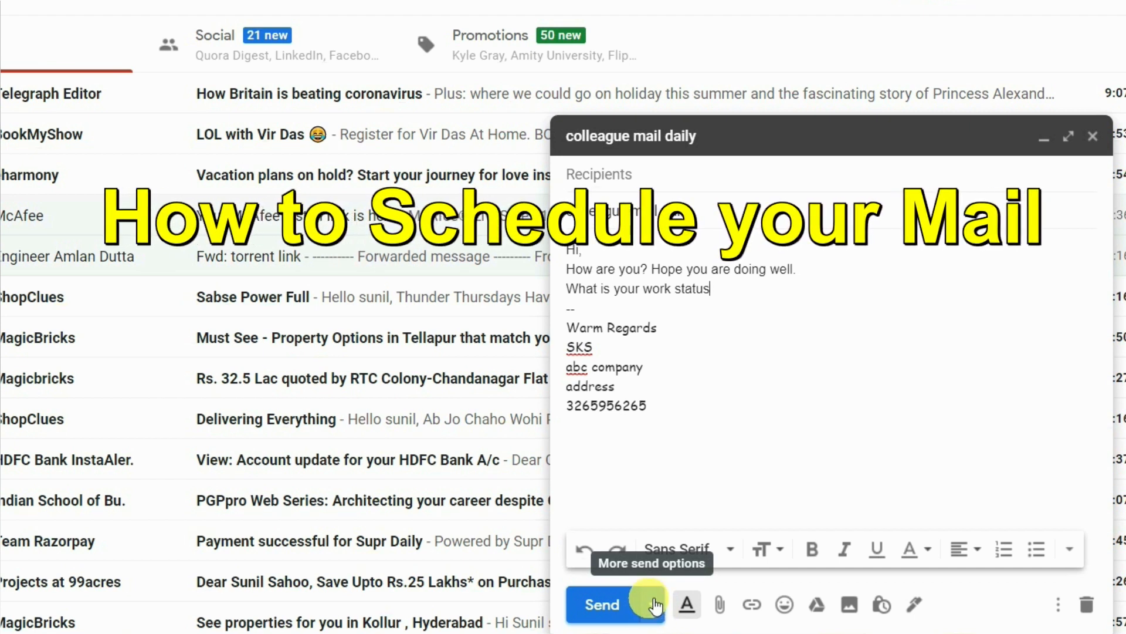
Step: Choose Schedule send, dismiss the missing-recipient error, and bring up the scheduling choices again
click(652, 605)
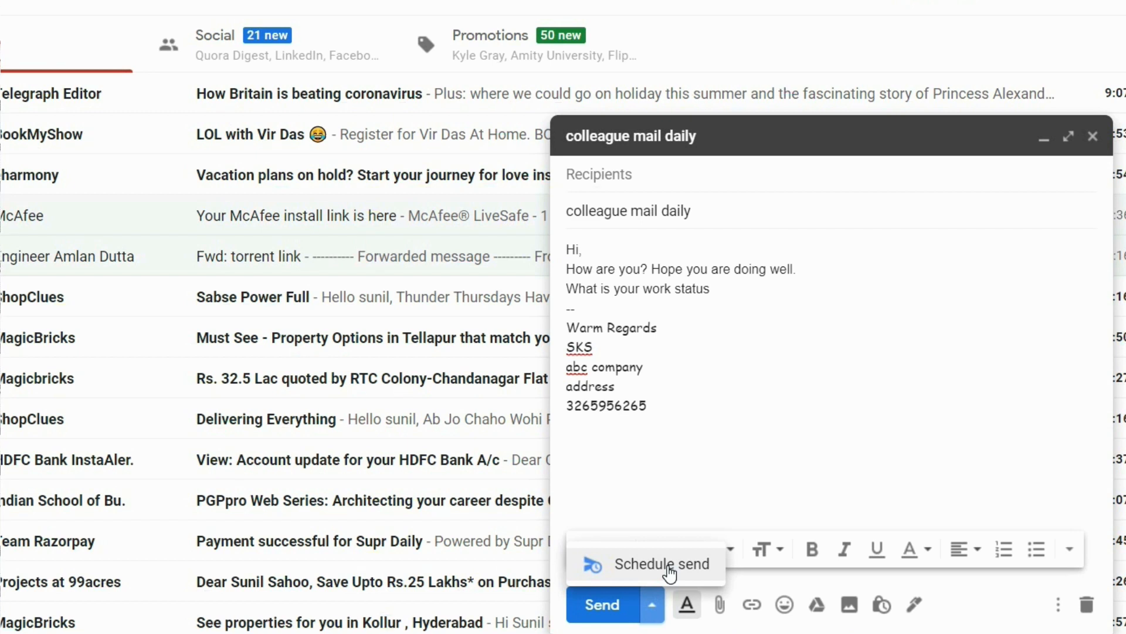
click(670, 568)
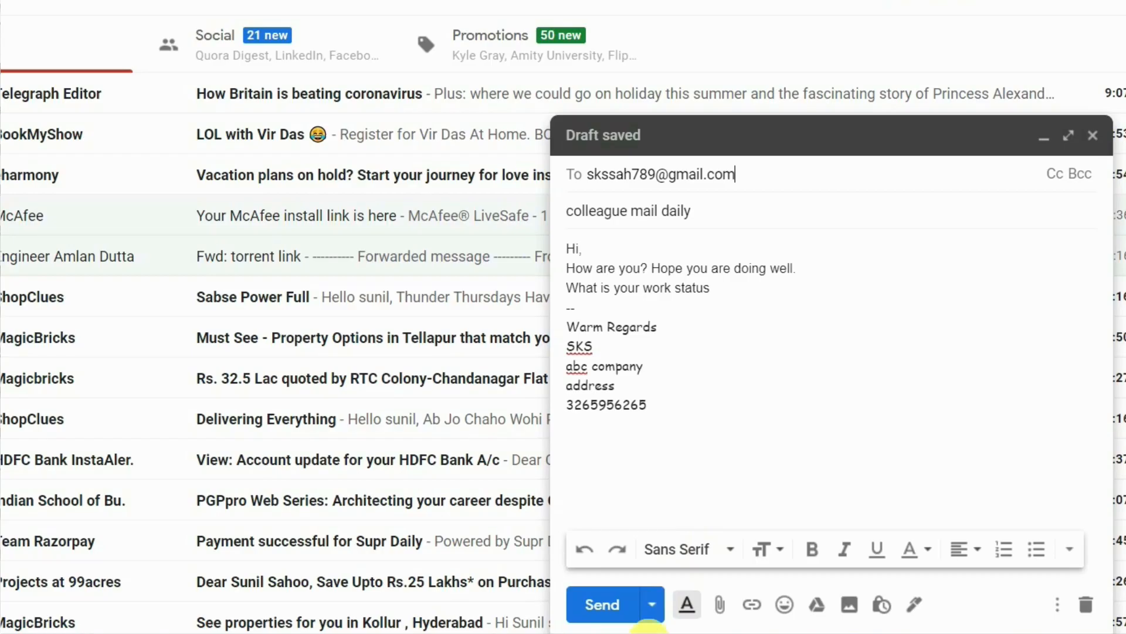
click(652, 604)
click(647, 560)
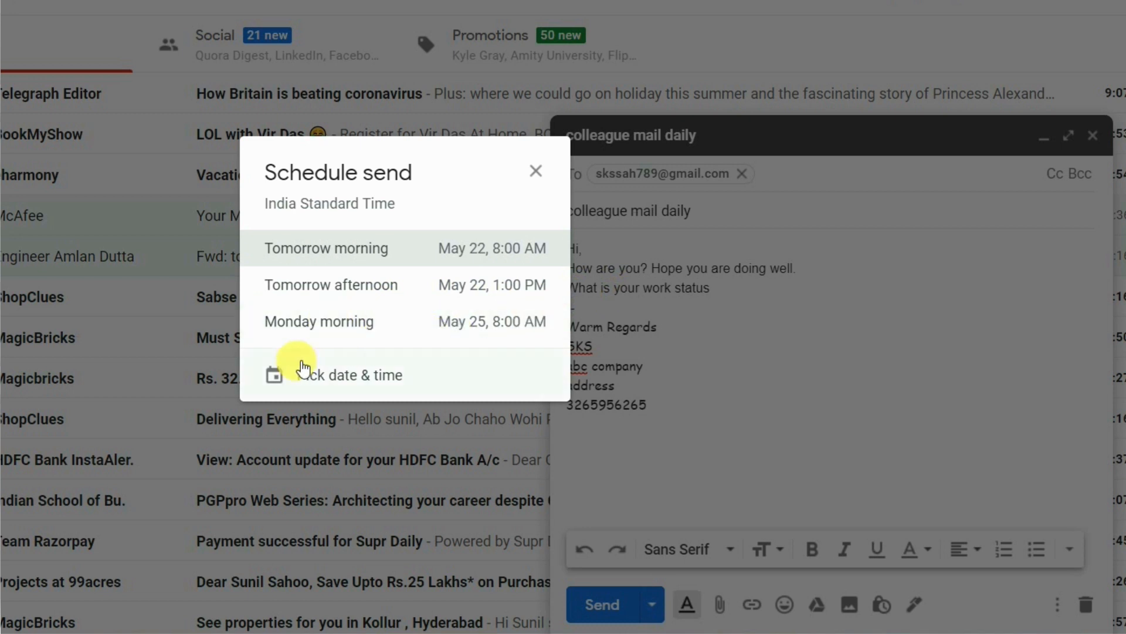
Step: Schedule the colleague email with a custom send time of May 22, 2020, 12:10 AM
click(344, 380)
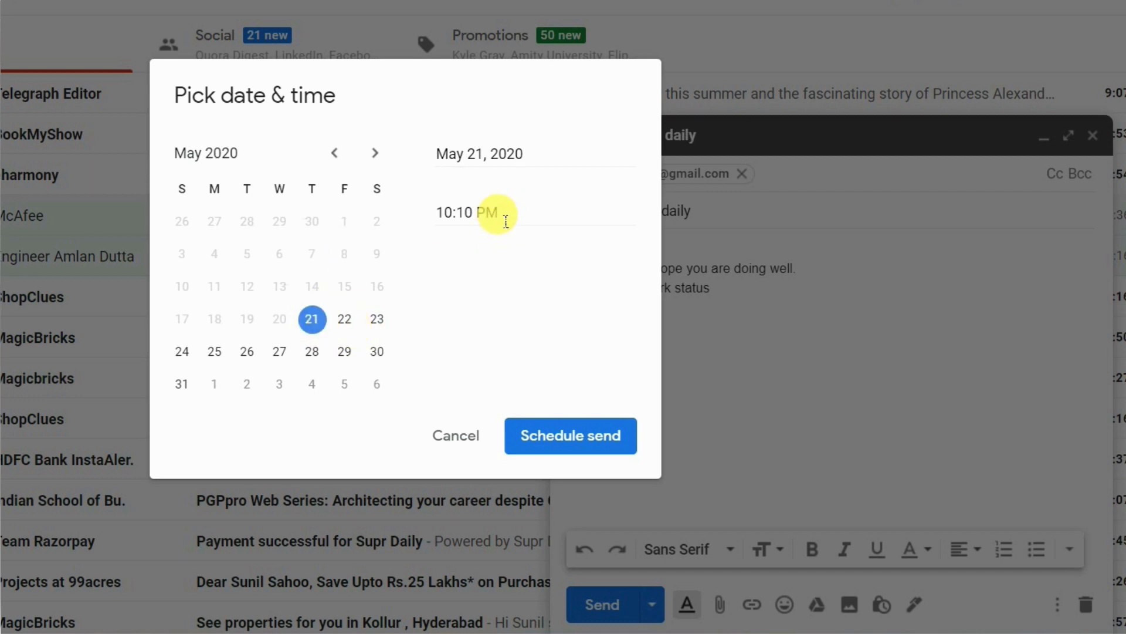
click(453, 214)
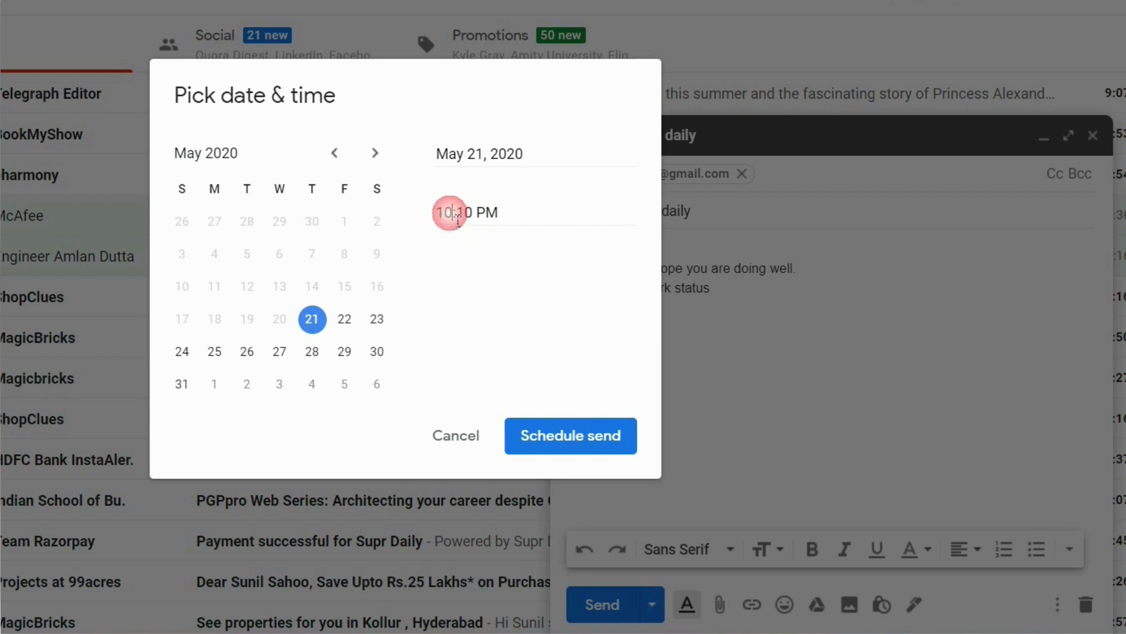
key(BackSpace)
key(BackSpace)
text(12)
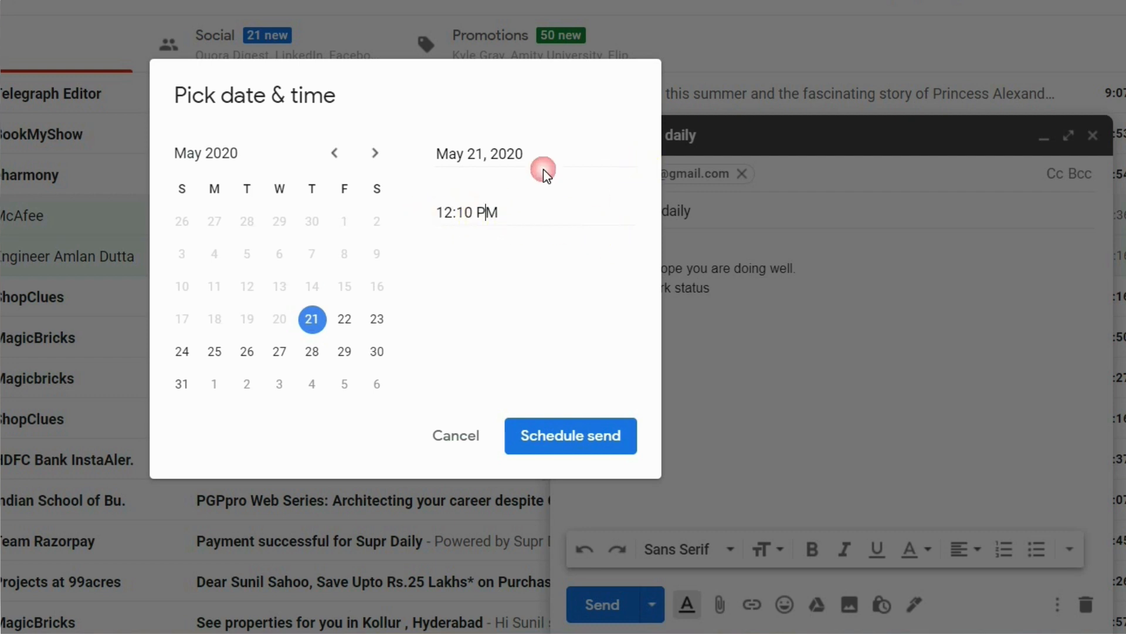
key(Right)
key(Right)
key(Right)
key(Right)
key(Right)
key(BackSpace)
text(A)
click(552, 437)
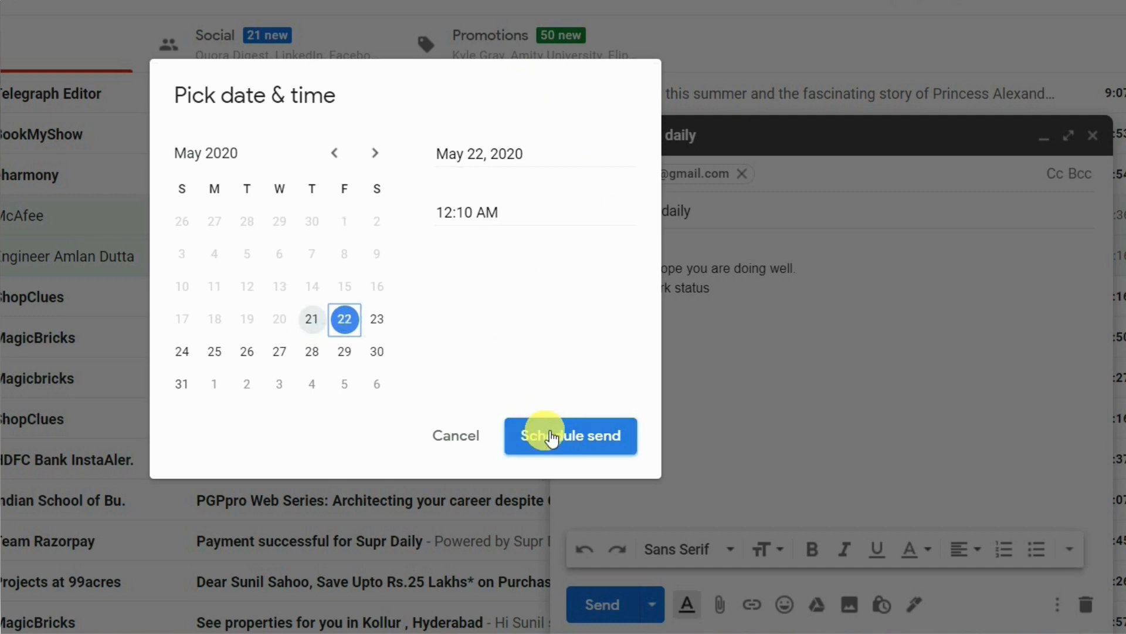
click(552, 437)
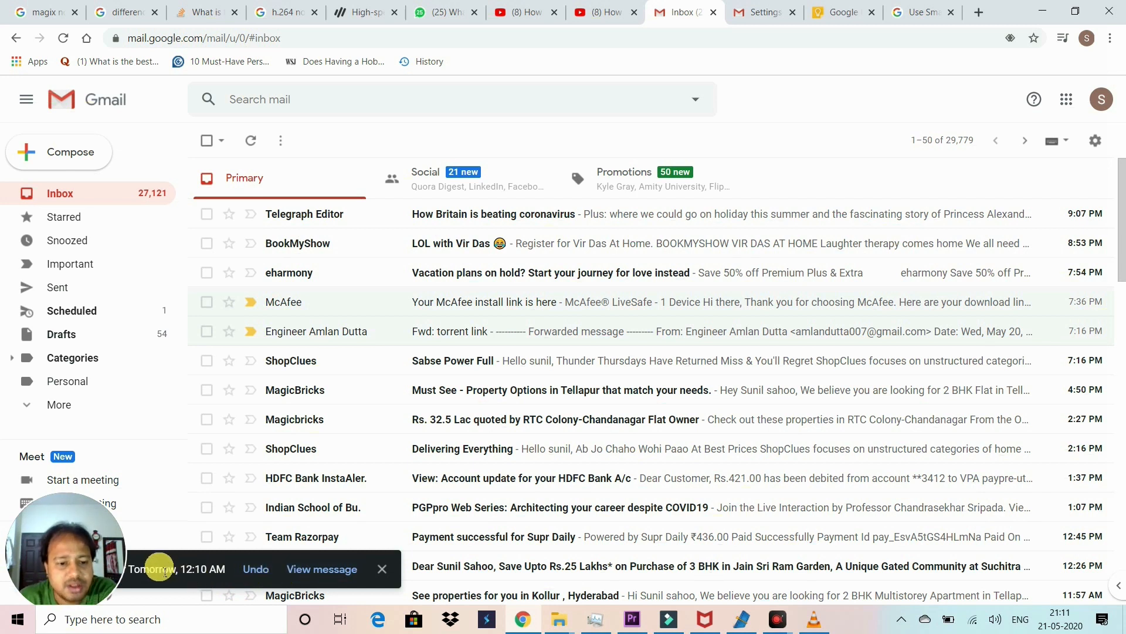
Step: Open the 'colleague mail daily' message from the Scheduled folder
click(82, 404)
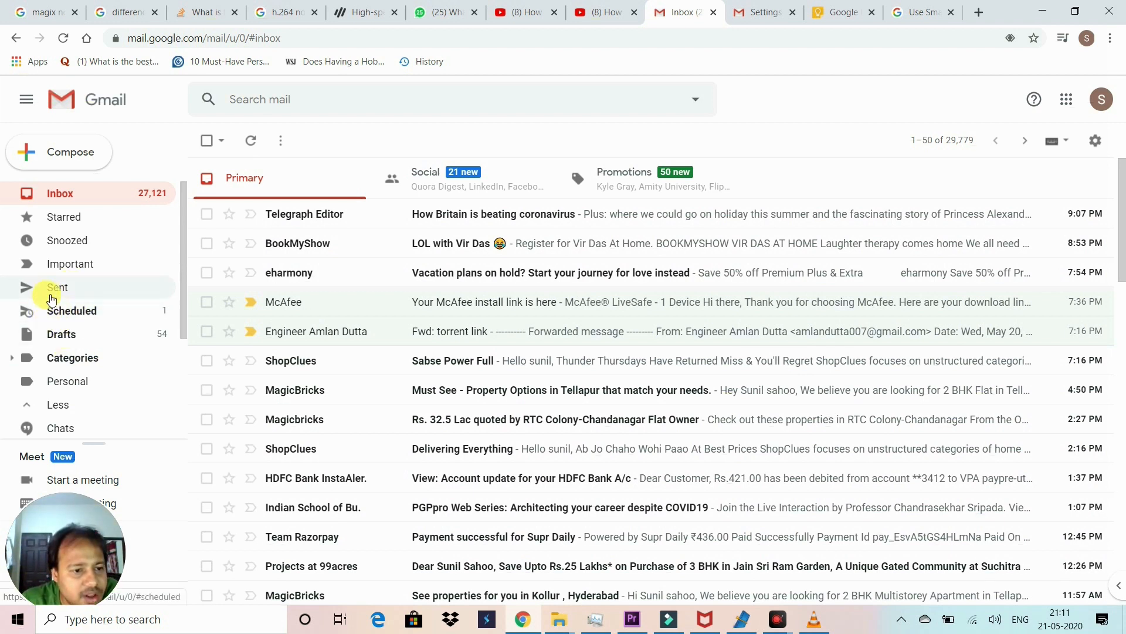
click(52, 312)
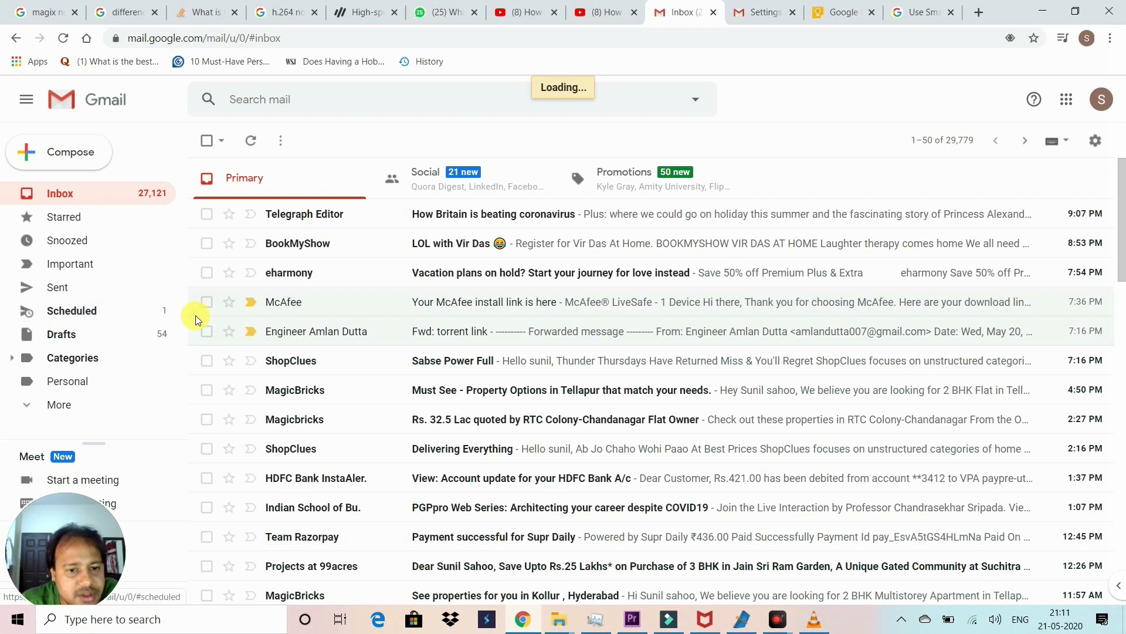
click(477, 216)
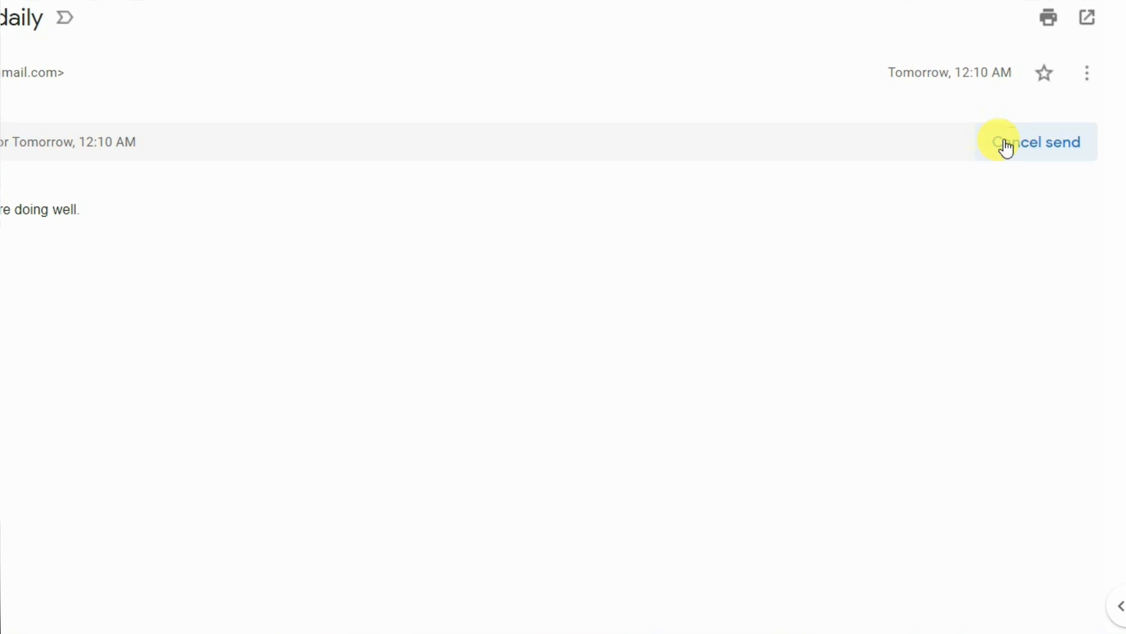
Step: Cancel the scheduled send so 'colleague mail daily' becomes an editable draft again
click(1007, 146)
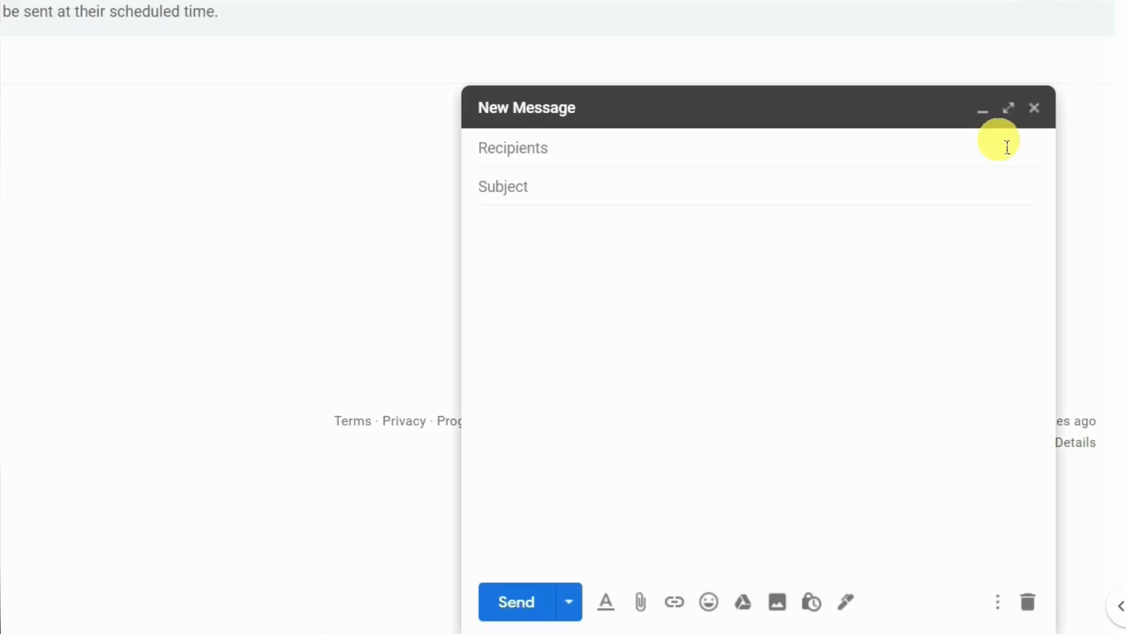
click(687, 394)
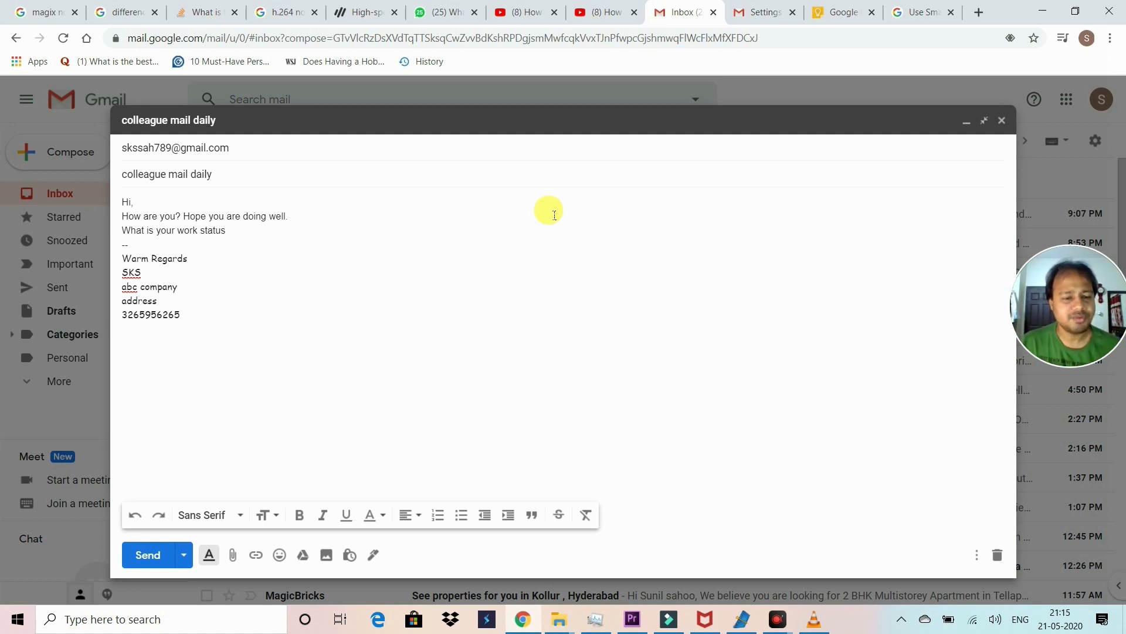
click(997, 125)
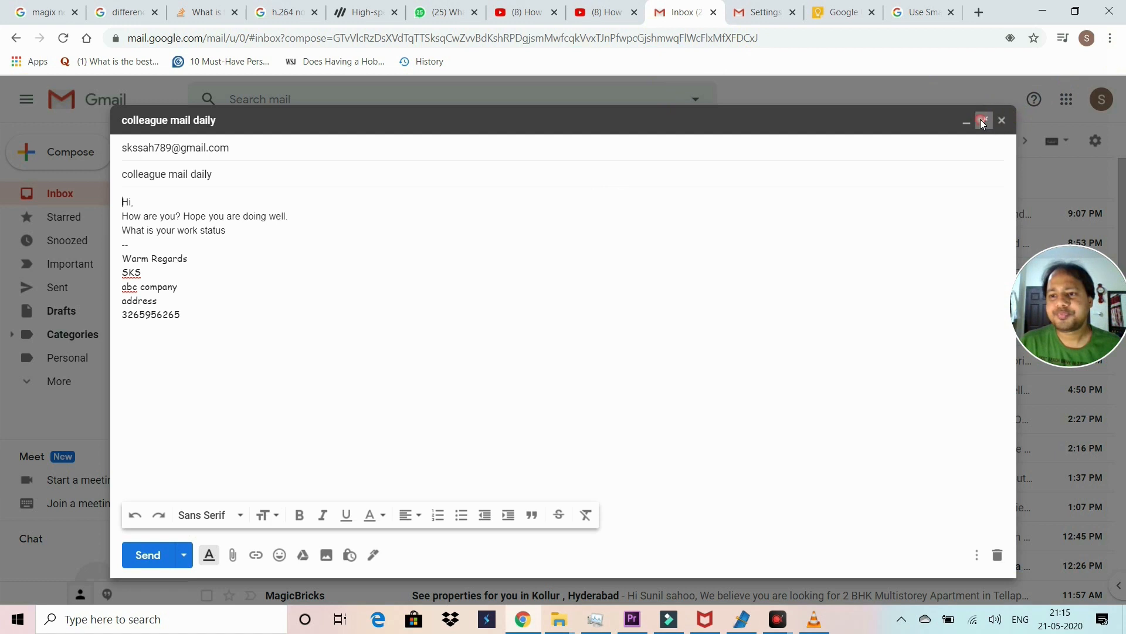
click(1095, 142)
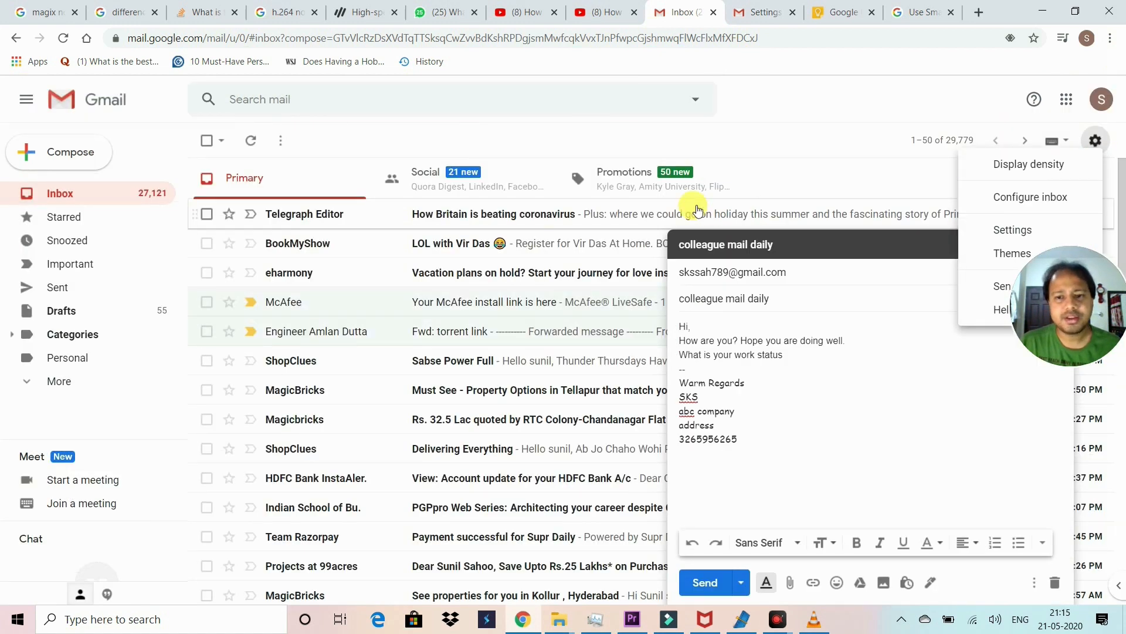
Step: In General settings, change the Undo Send cancellation period from 5 to 30 seconds
click(988, 238)
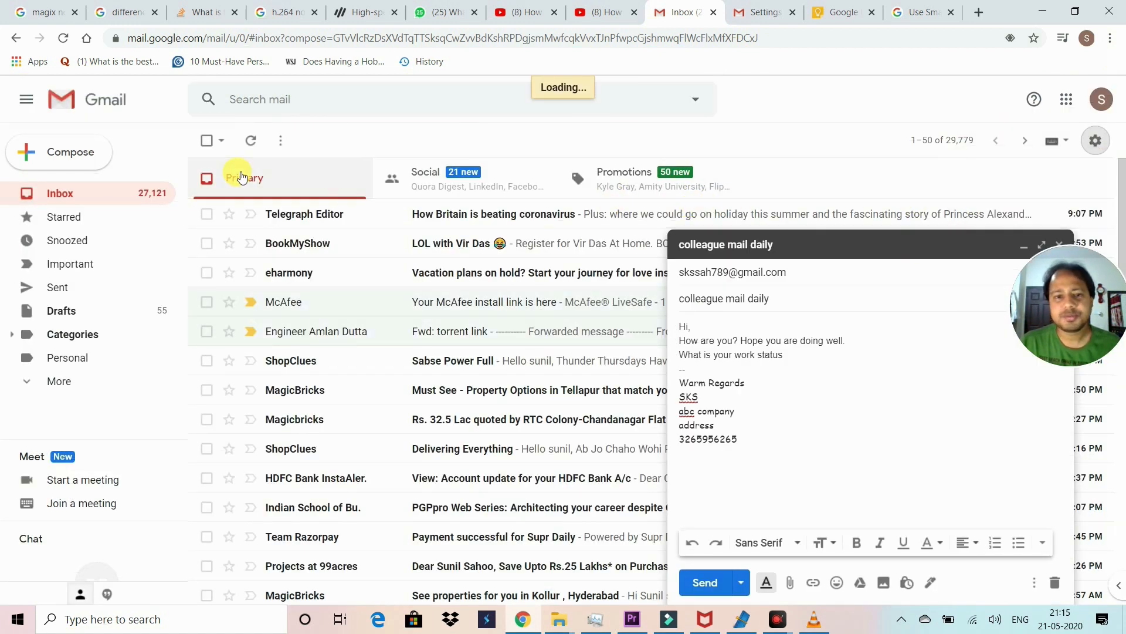
drag(1064, 308, 1073, 465)
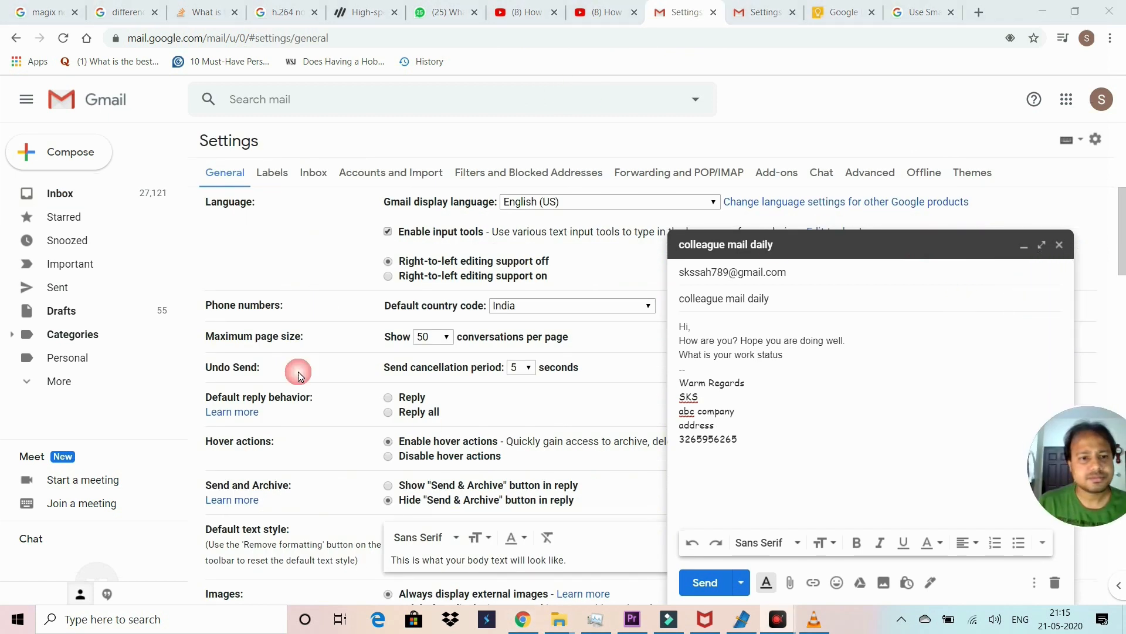
click(1026, 248)
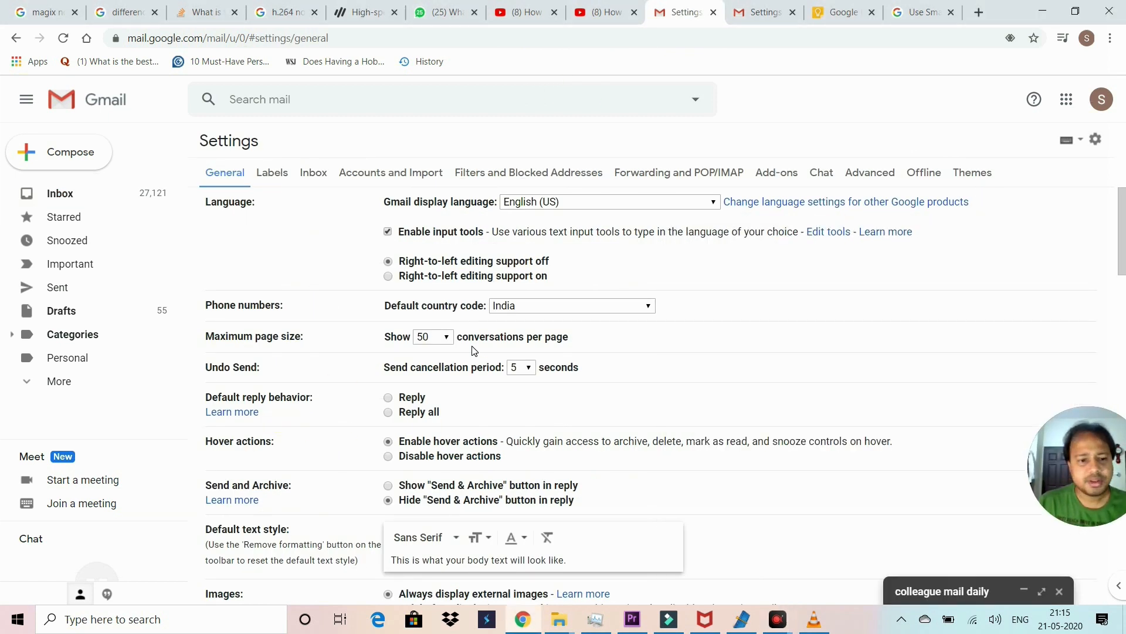
scroll(463, 337, down, 4)
scroll(467, 339, down, 2)
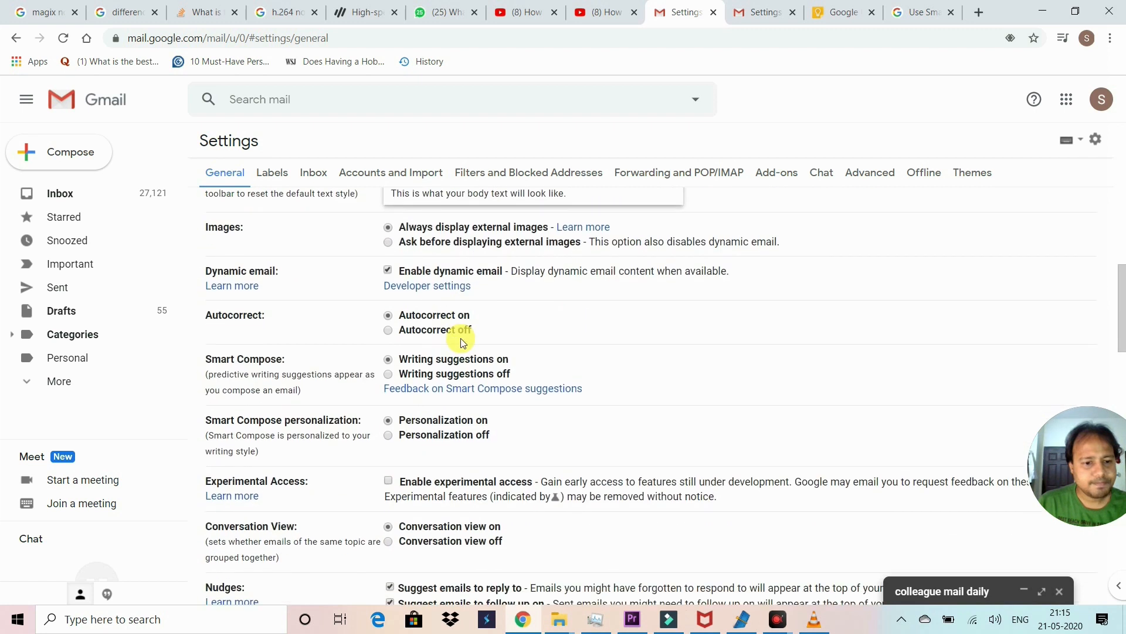
scroll(460, 335, up, 6)
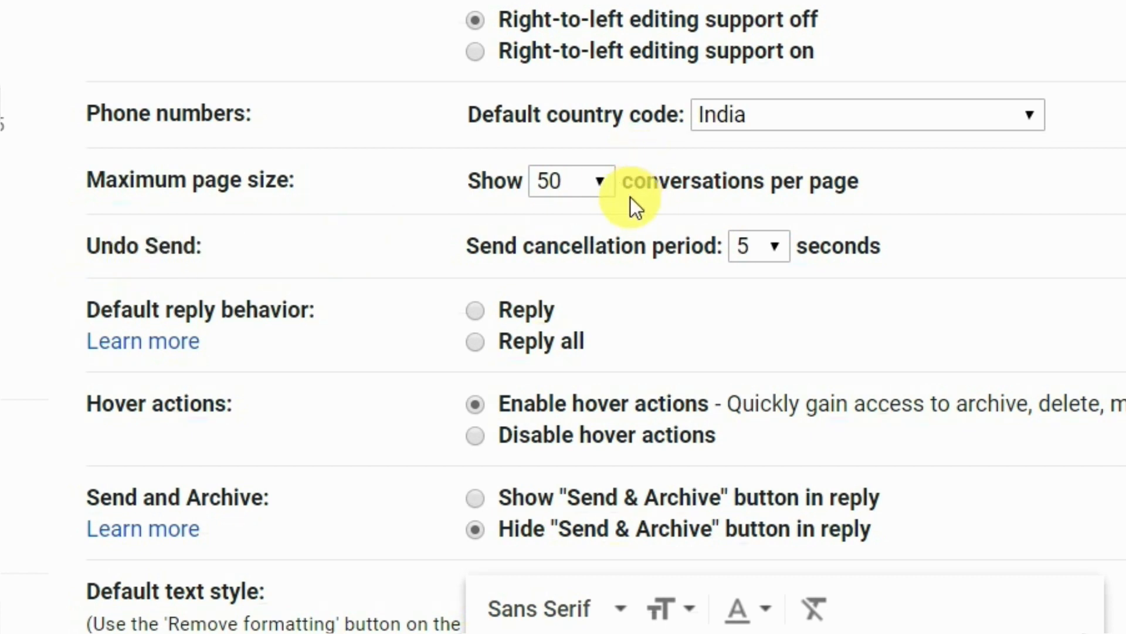
click(776, 248)
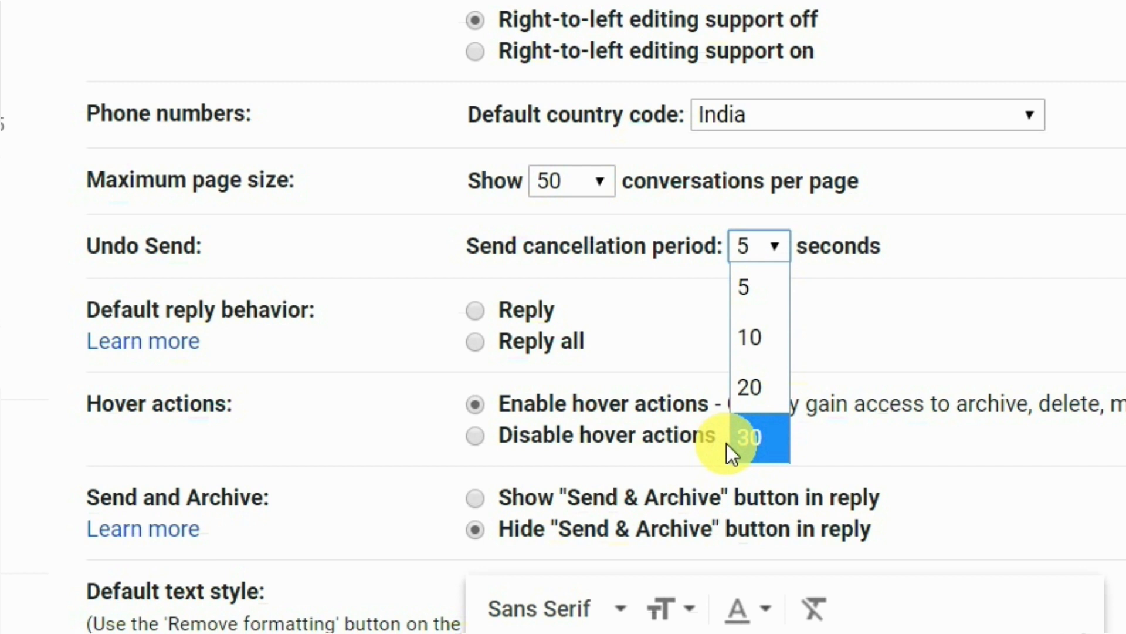
click(751, 438)
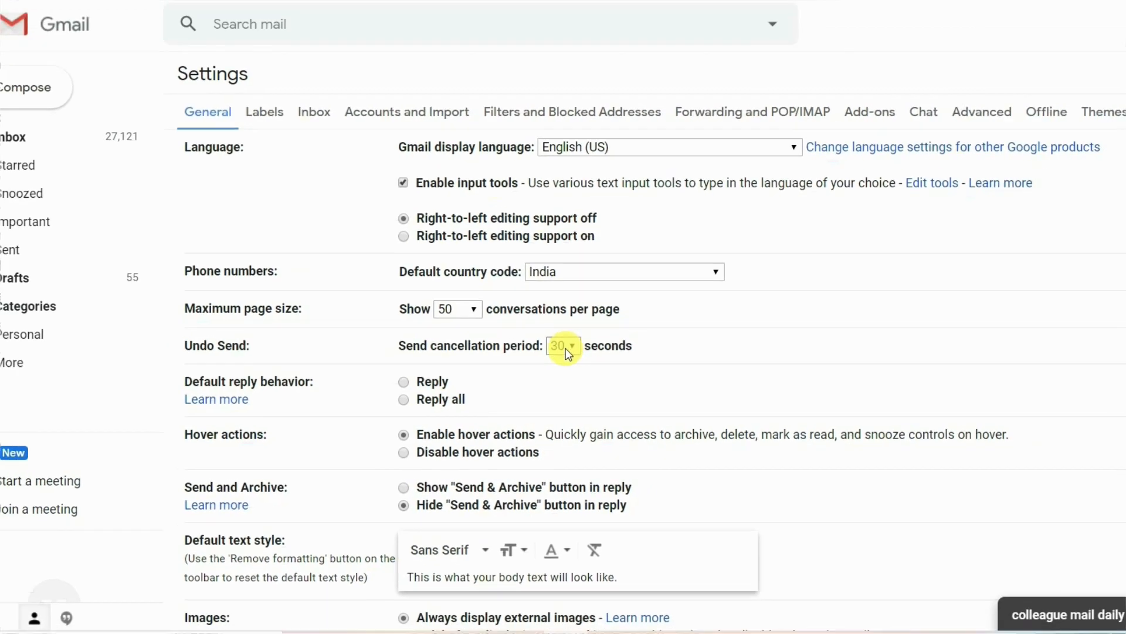
scroll(565, 347, down, 20)
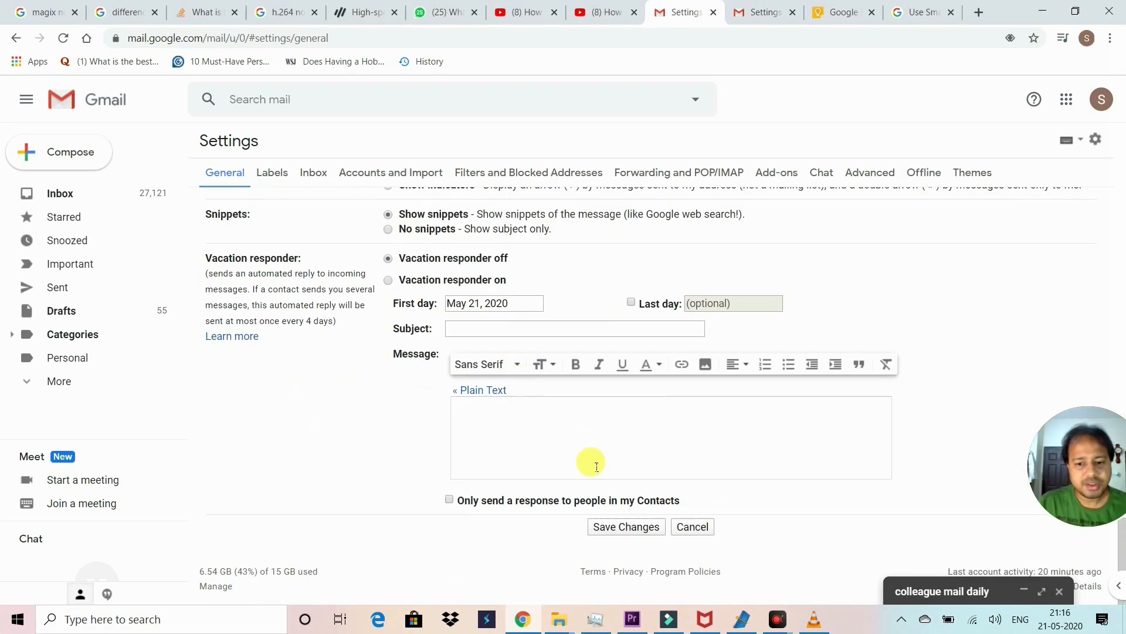
Step: Save the 30-second undo setting and send the 'colleague mail daily' draft
click(607, 526)
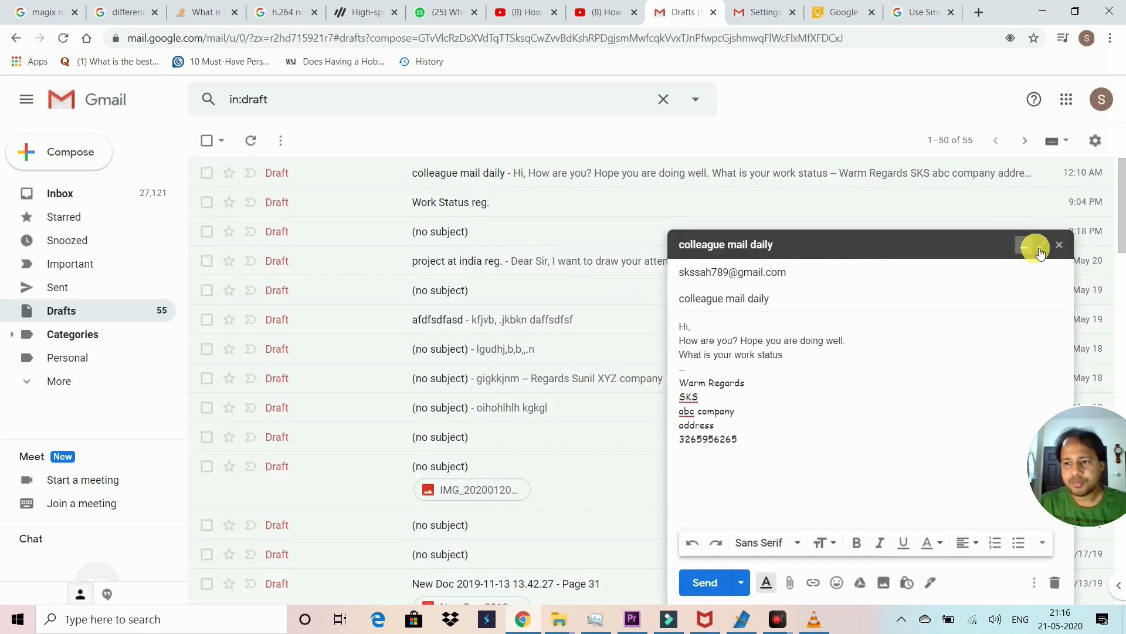
click(1039, 251)
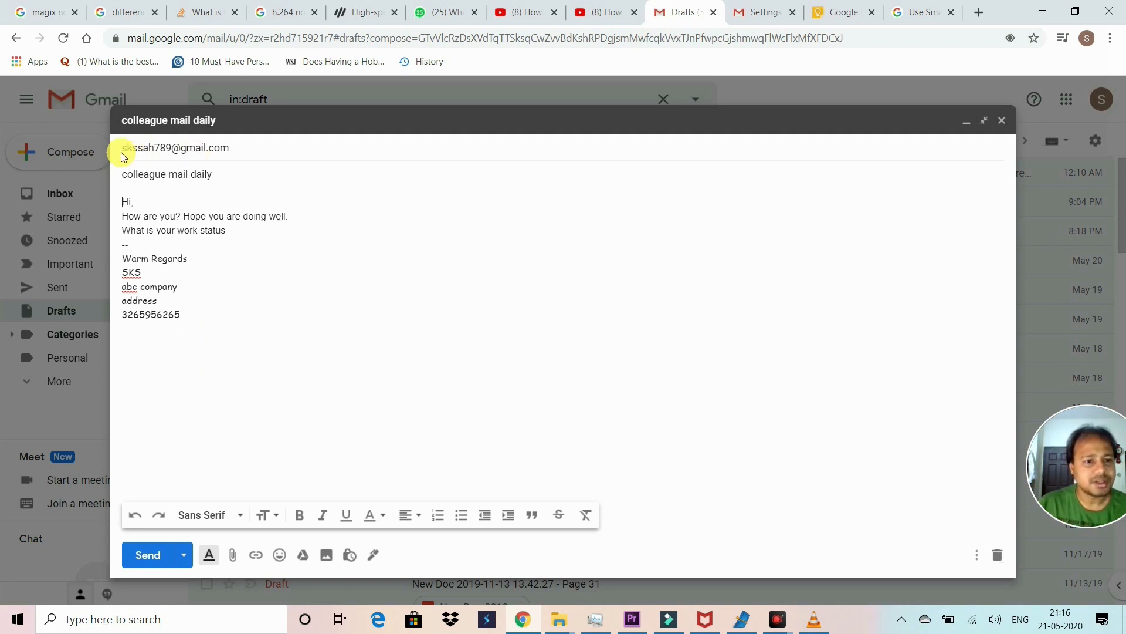
click(154, 559)
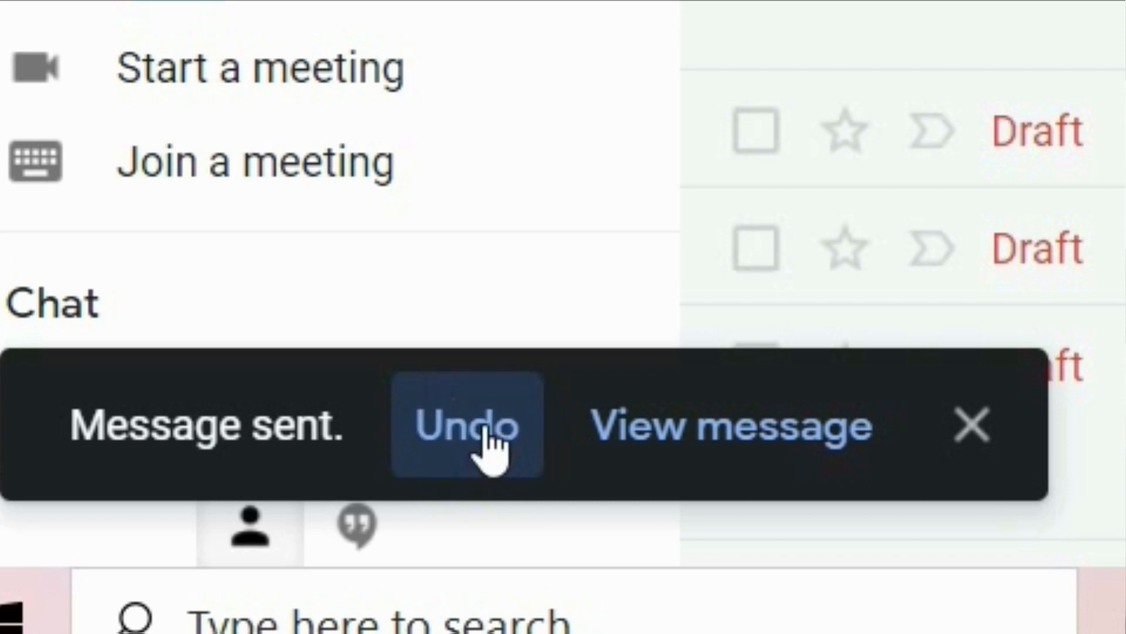
Step: Undo the send, then check the Sent folder and return to the inbox
click(487, 434)
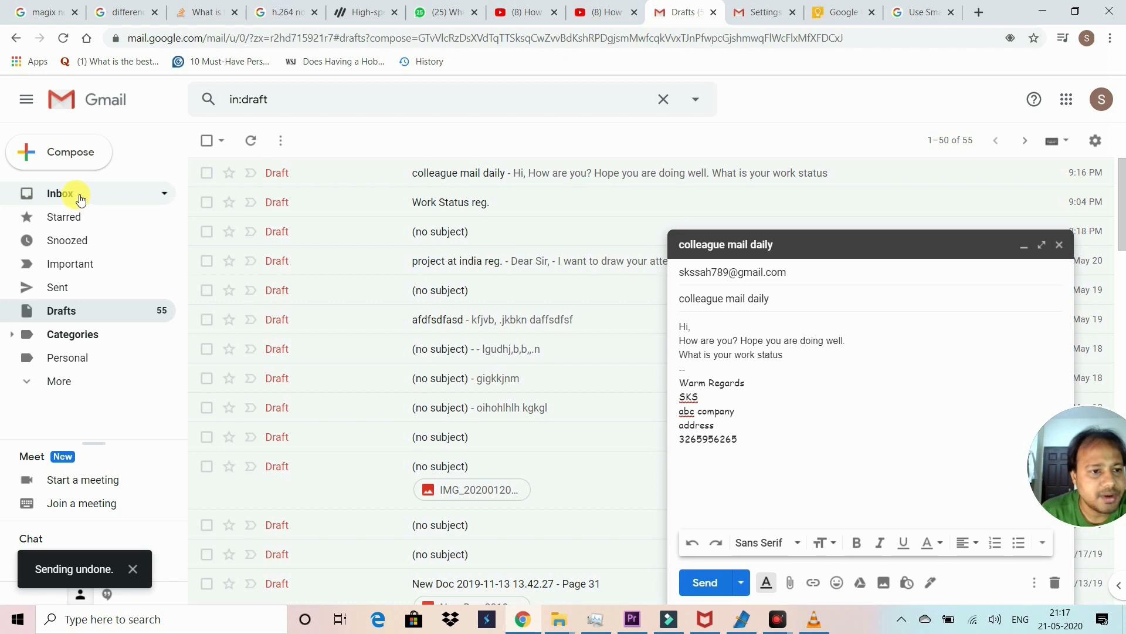
click(79, 197)
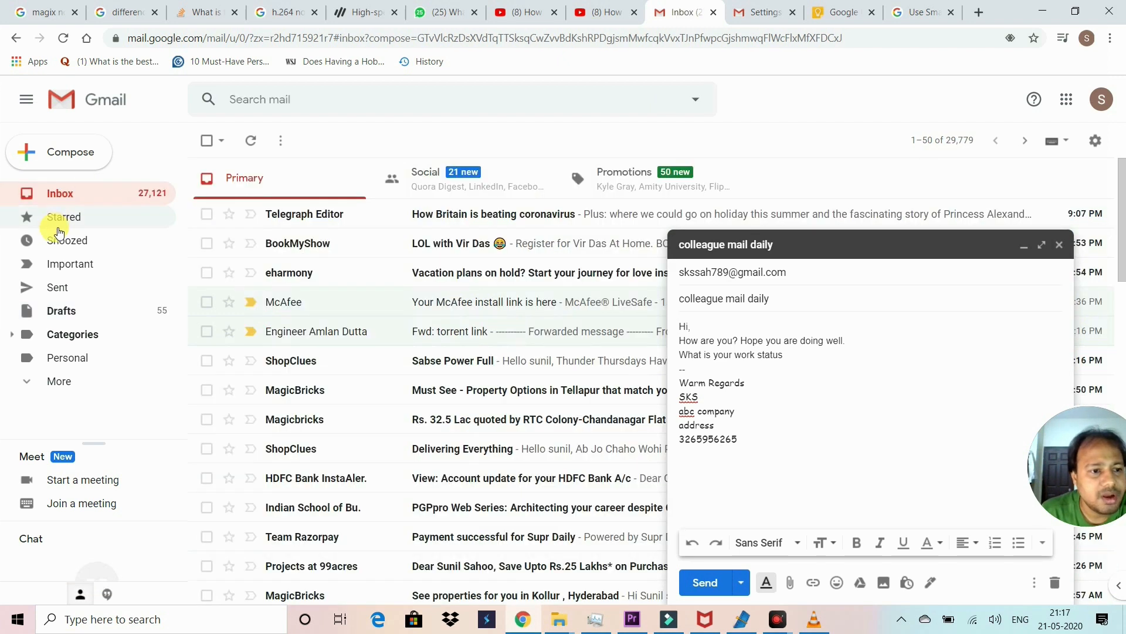
click(73, 291)
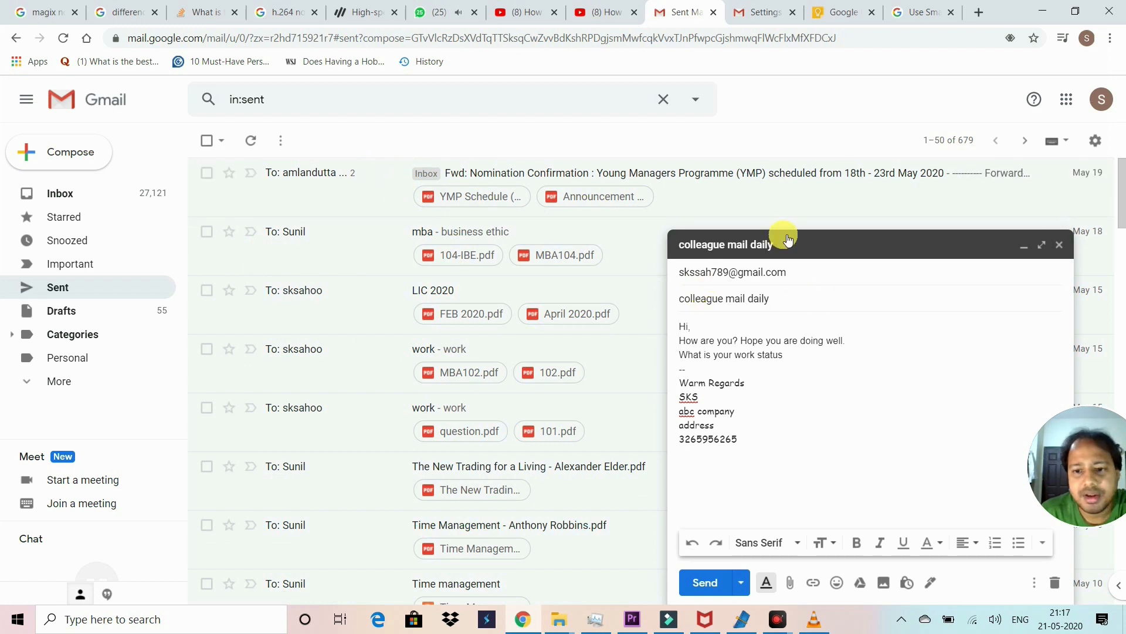
click(63, 196)
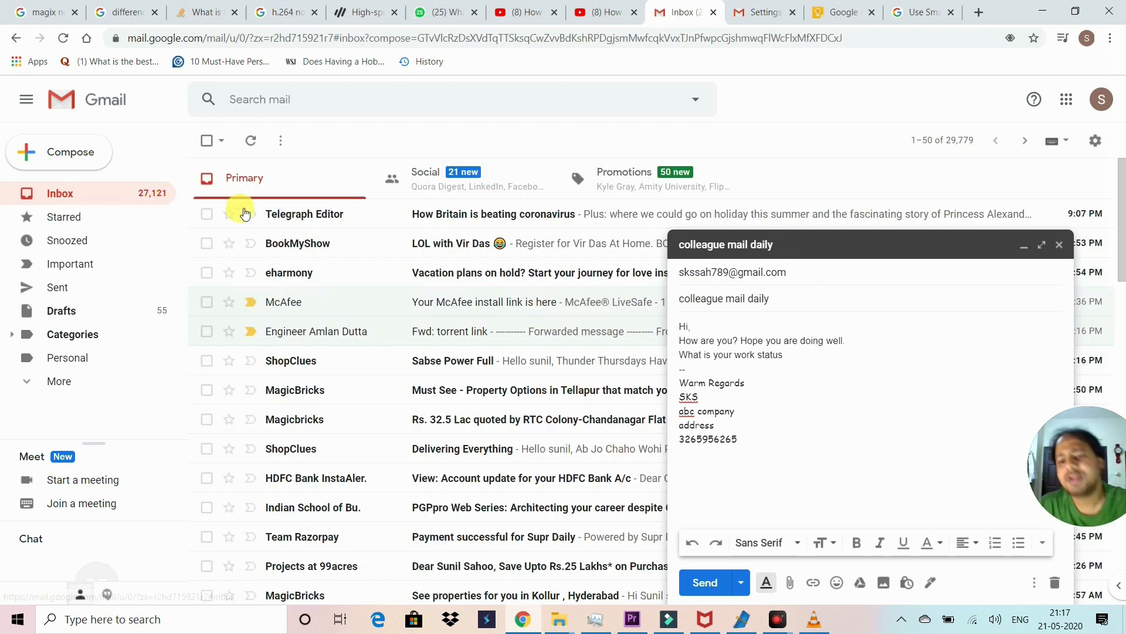
mouse_move(299, 223)
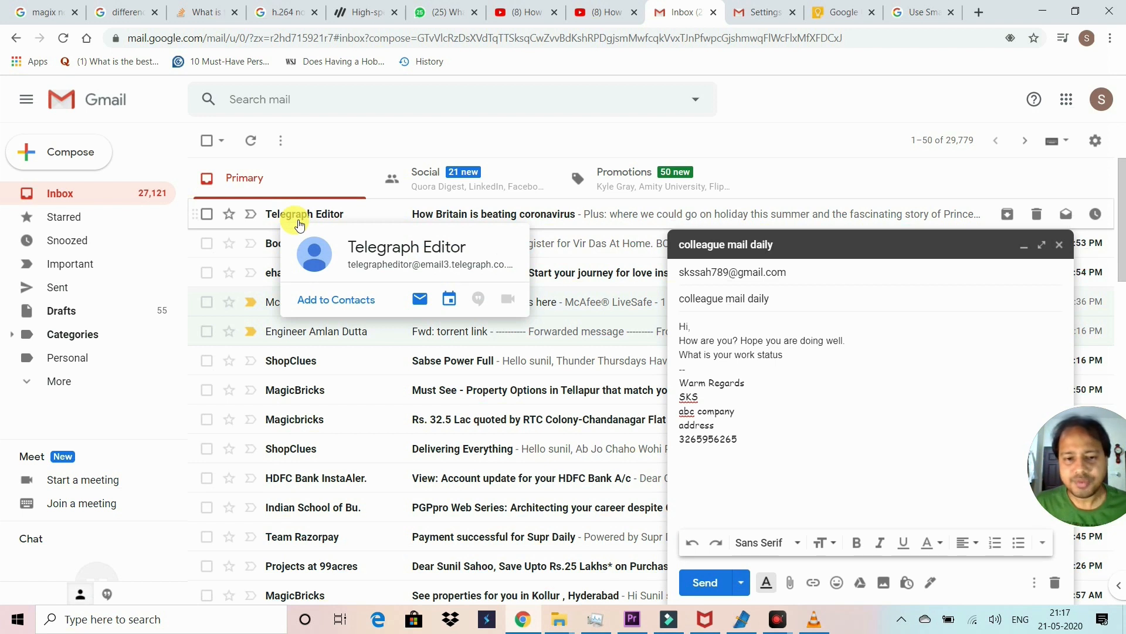
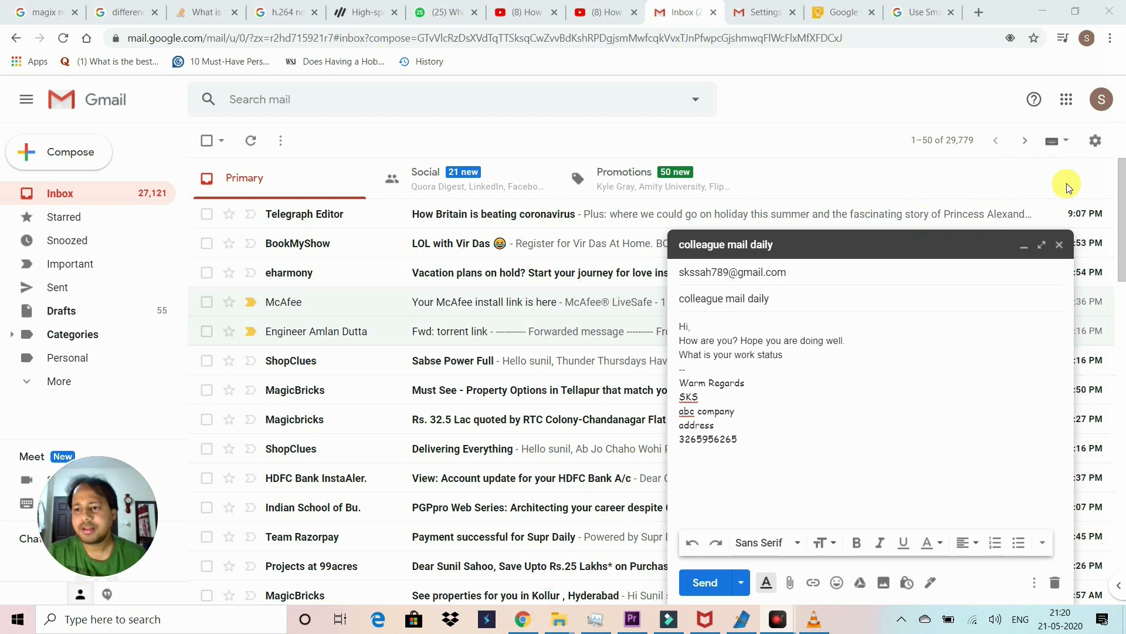
Step: Minimise the draft and open General settings at the still-off Vacation responder section
click(1024, 245)
click(1096, 141)
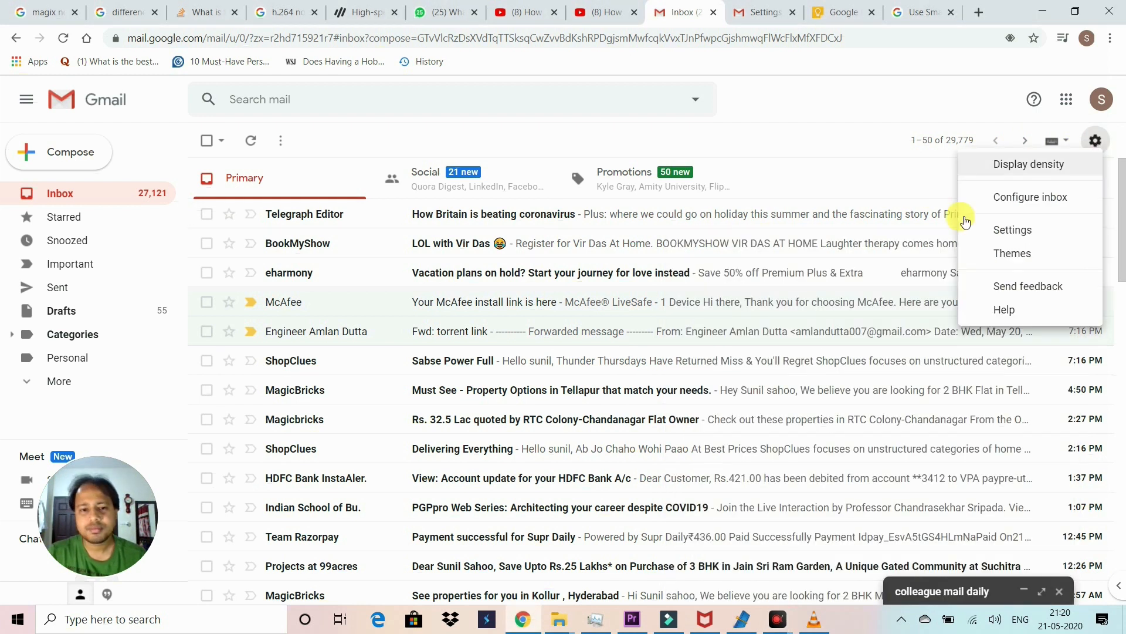
click(971, 238)
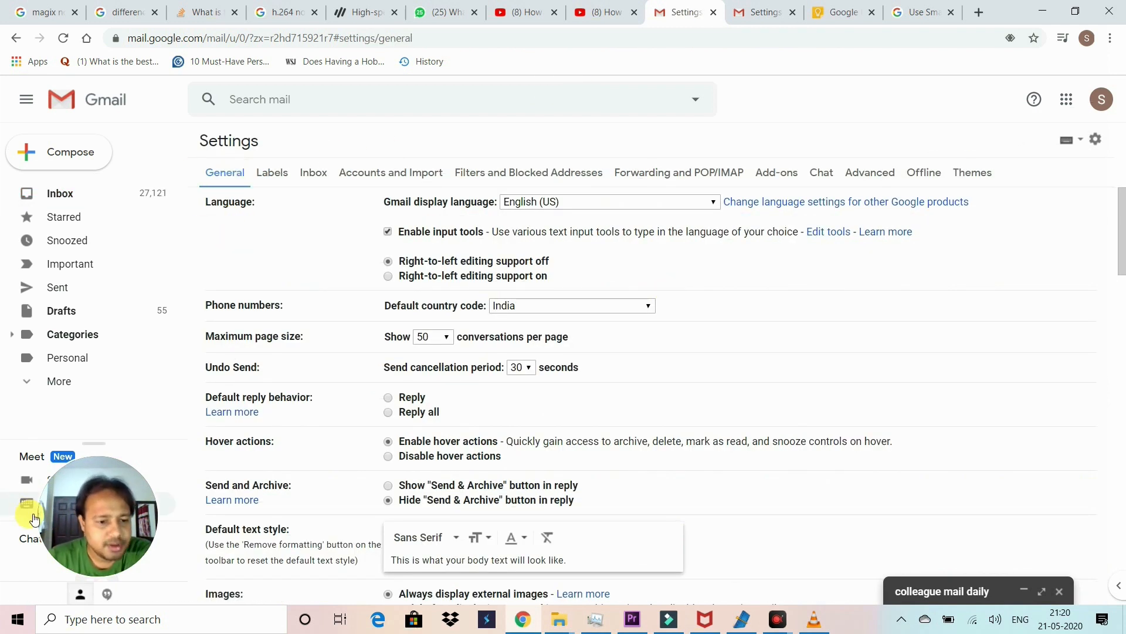
click(233, 273)
scroll(233, 273, down, 20)
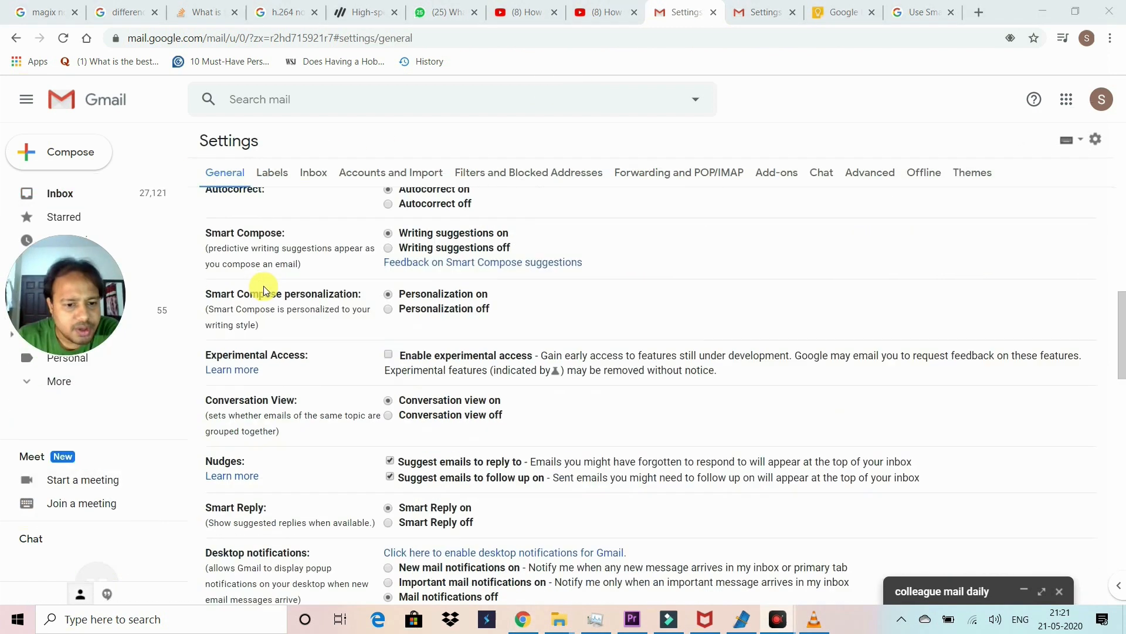
scroll(287, 320, up, 3)
scroll(284, 318, down, 3)
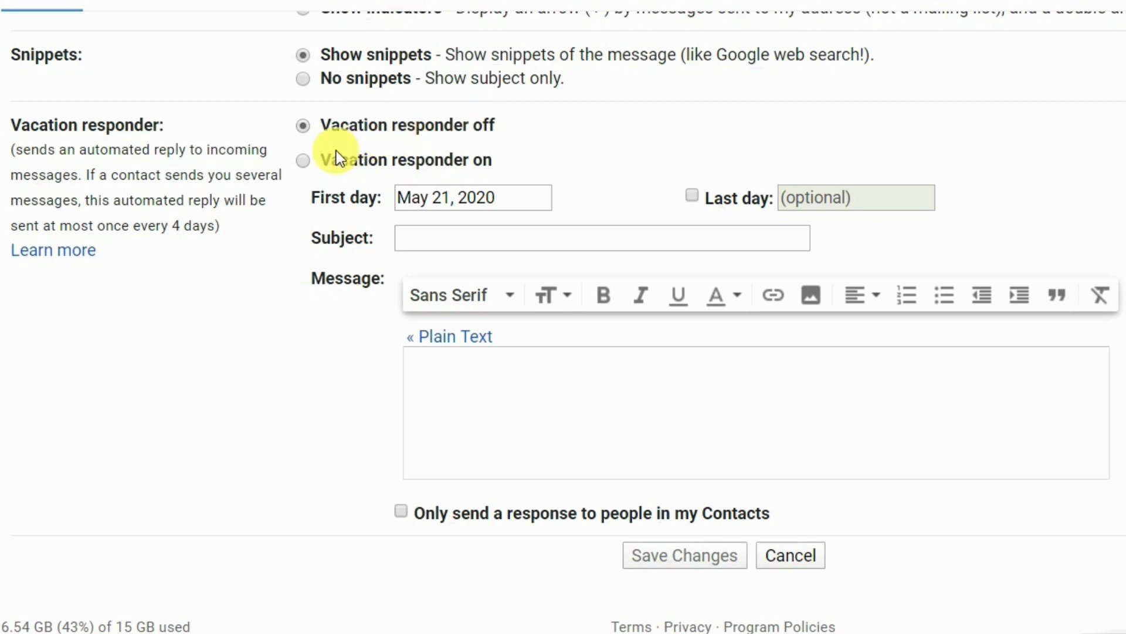
Step: Turn the vacation responder on with a last day of May 22, 2020
click(303, 160)
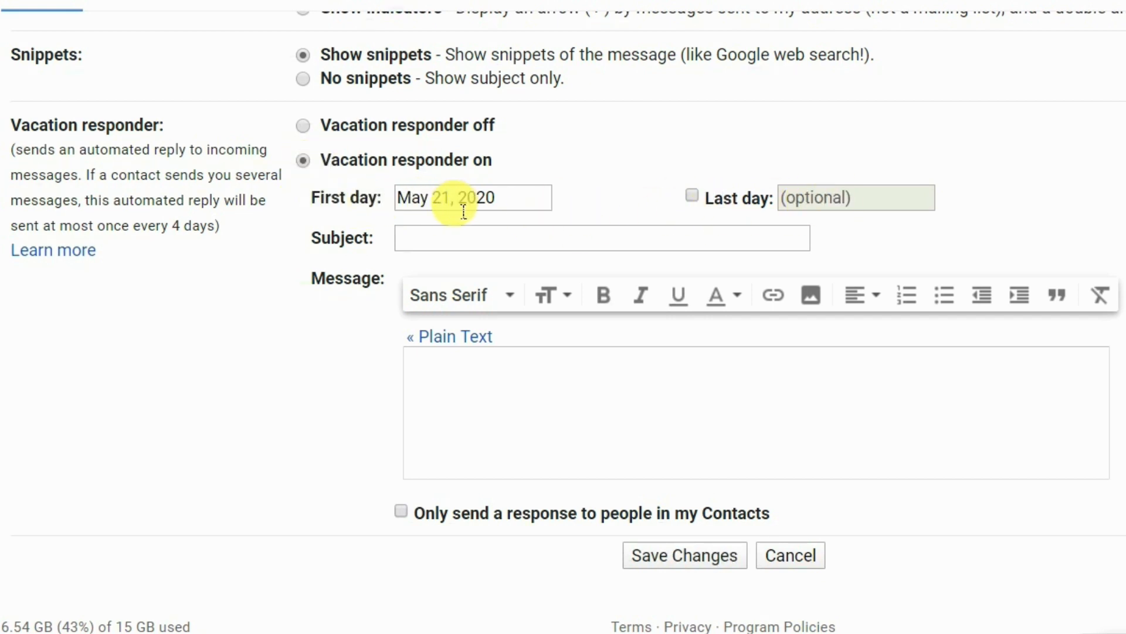
click(693, 196)
click(855, 196)
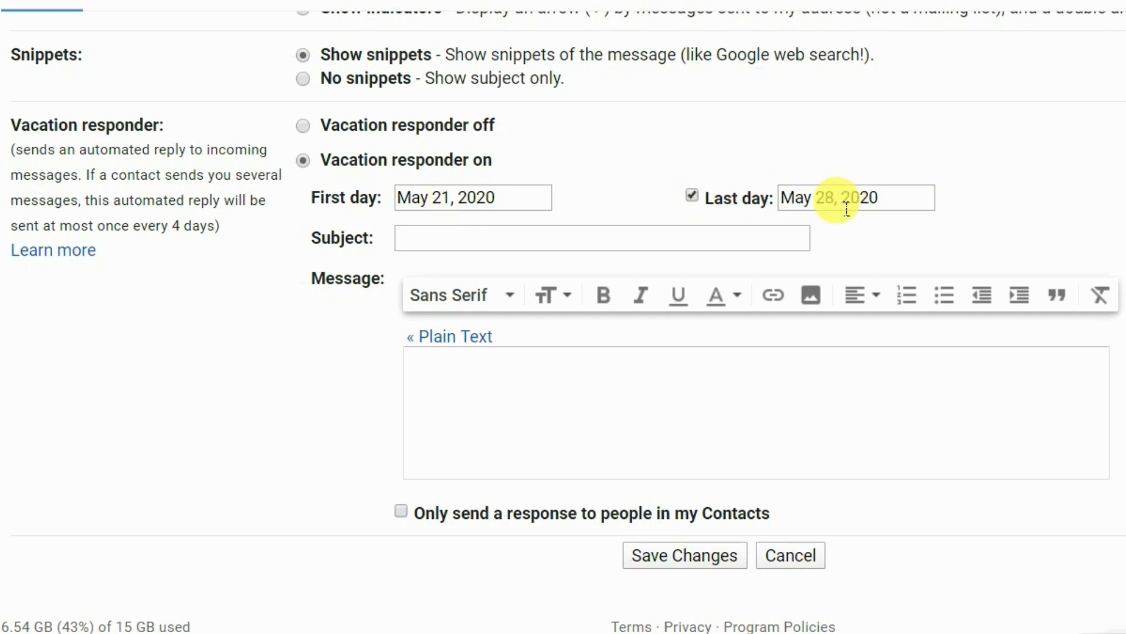
click(843, 206)
click(902, 201)
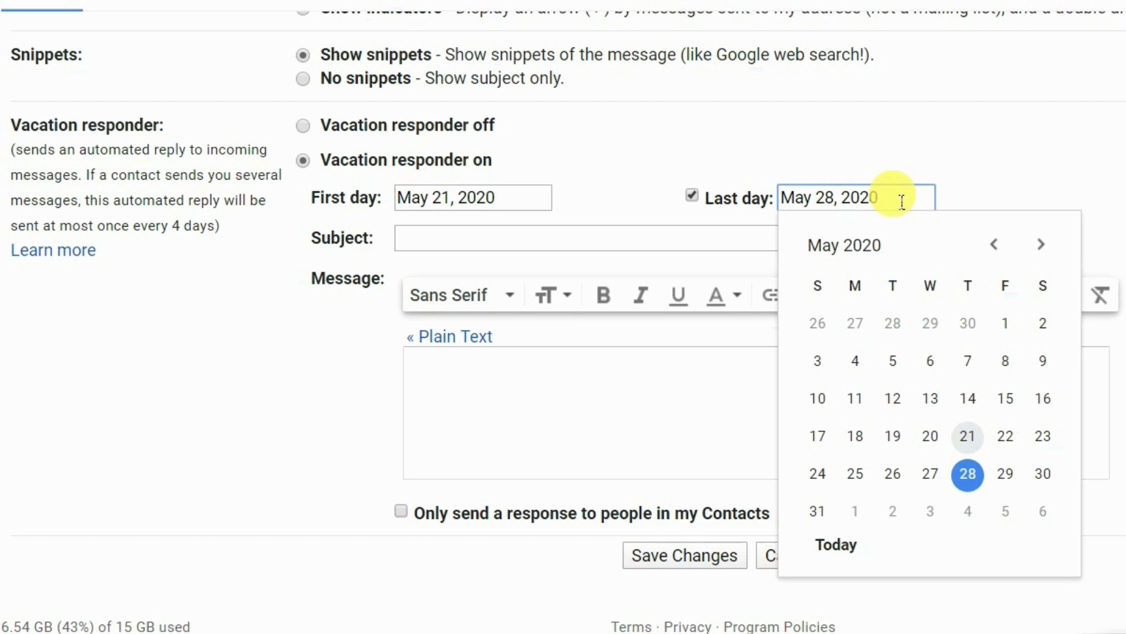
click(1005, 437)
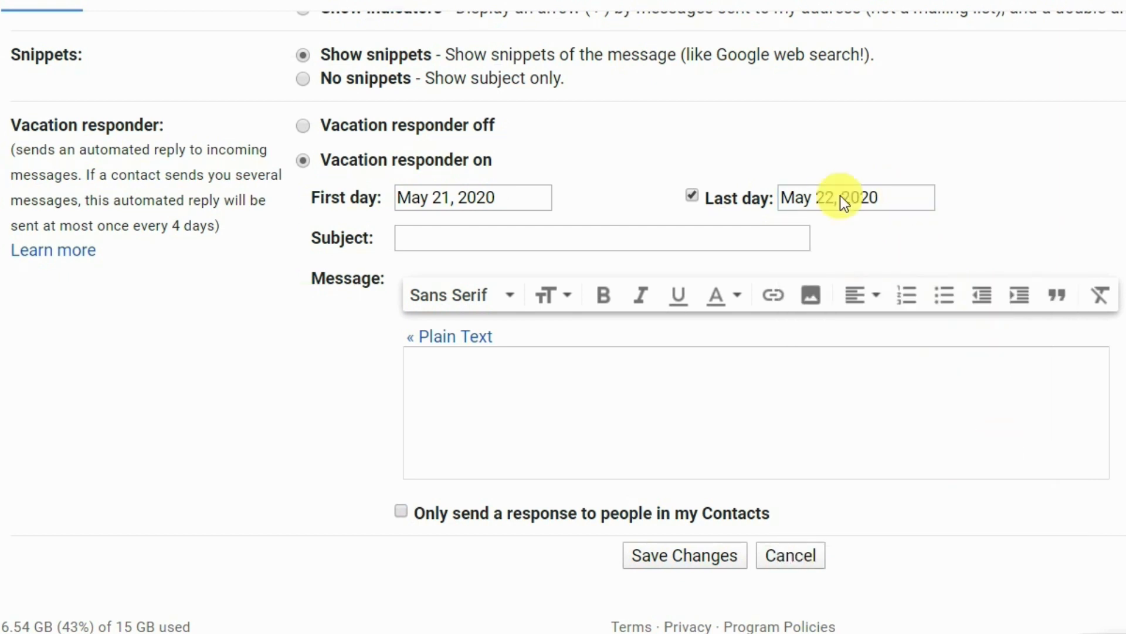
Step: Enter 'I am out of office' as the auto-reply subject
click(481, 242)
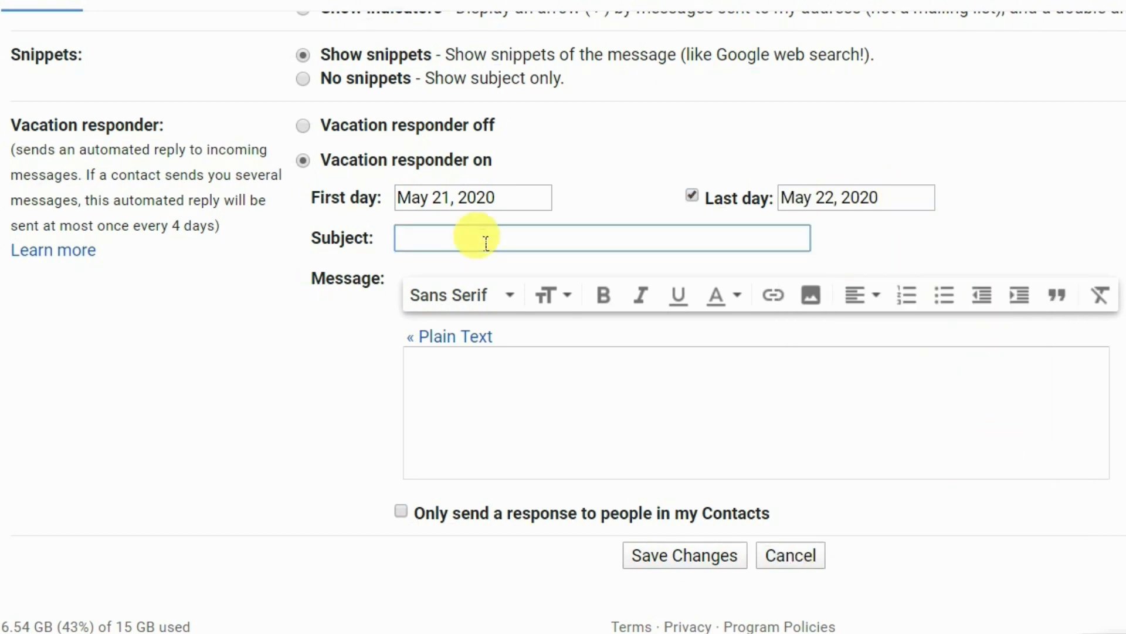
text(I am out of o)
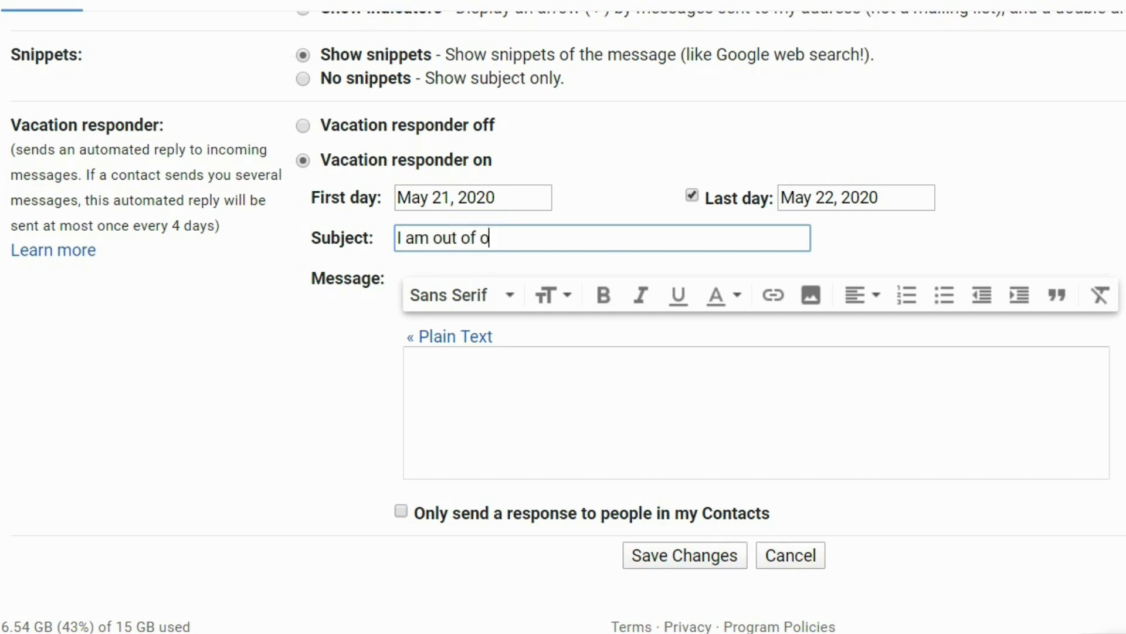
text(ffice)
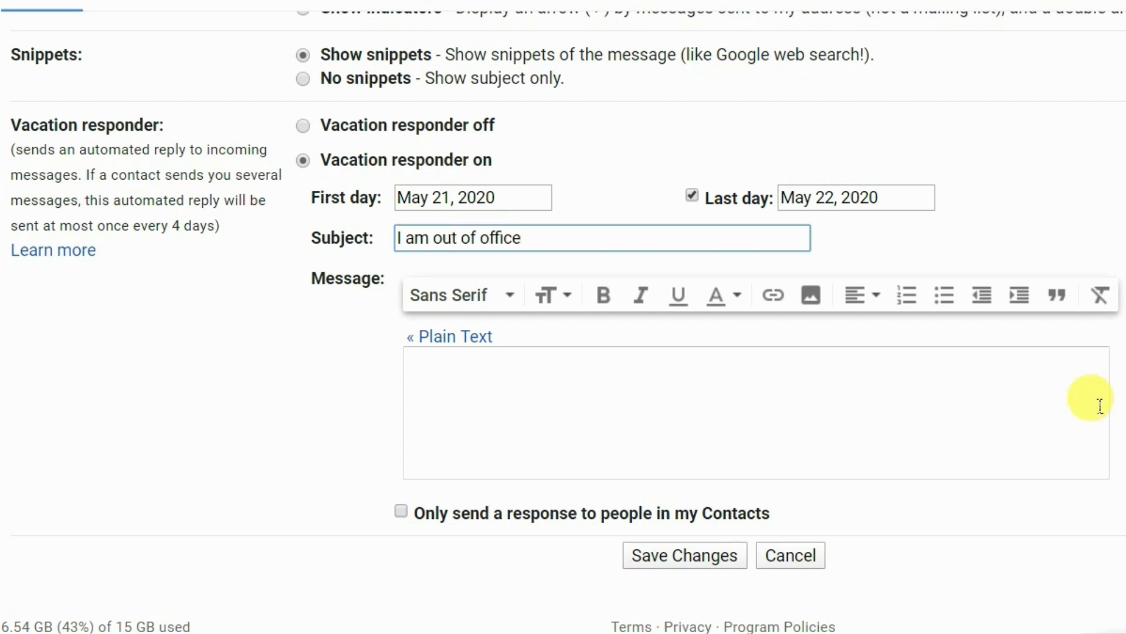
click(642, 401)
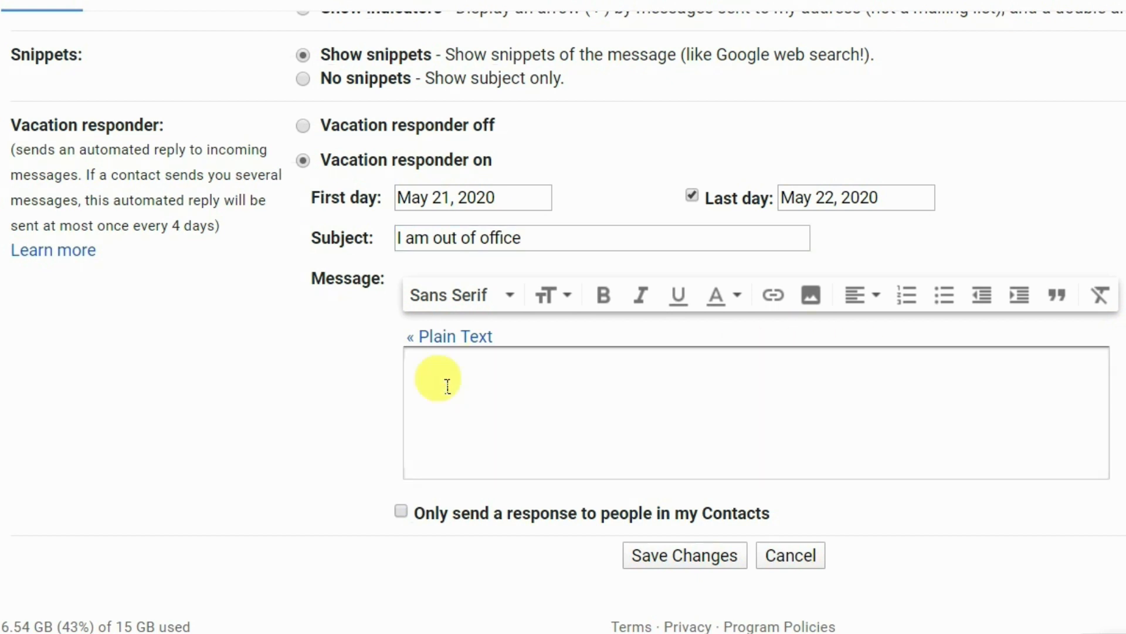
Step: Paste the out-of-office paragraph into Message, signed 'Regards' and initials, without the blank line
text(I will be out of the office starting (Starting Date) through (End Date) returning(Date of Return). If you need immediate assistance during my absence, please contact (Contacts Name) at (Contacts Email Address). Otherwise I will respond to your emails as soon as possible upon my return.)
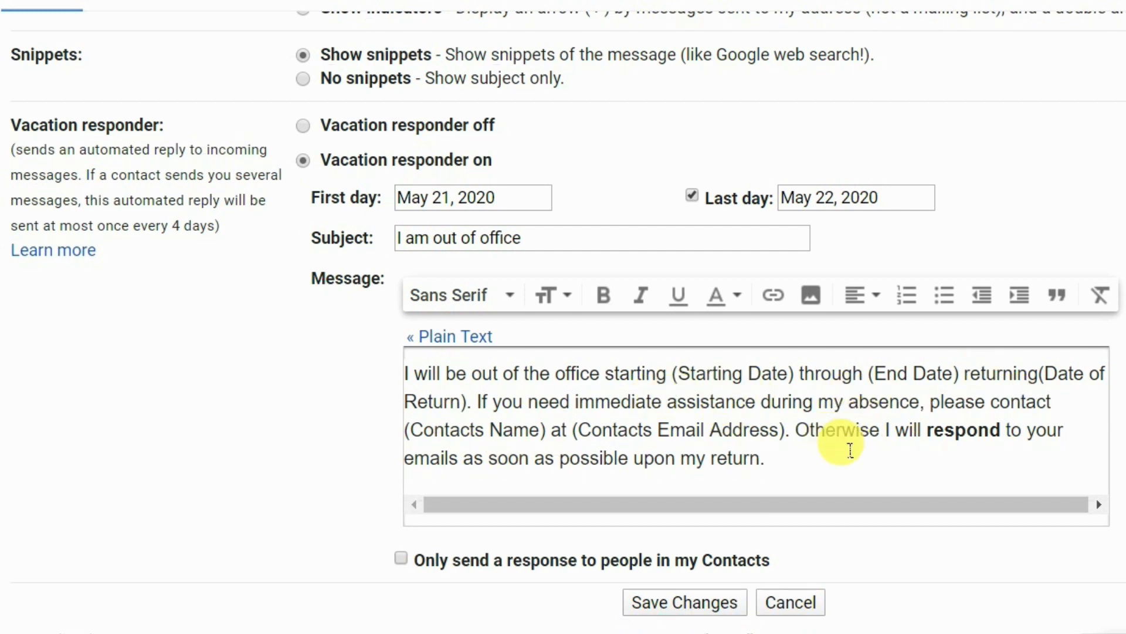
key(Return)
key(Return)
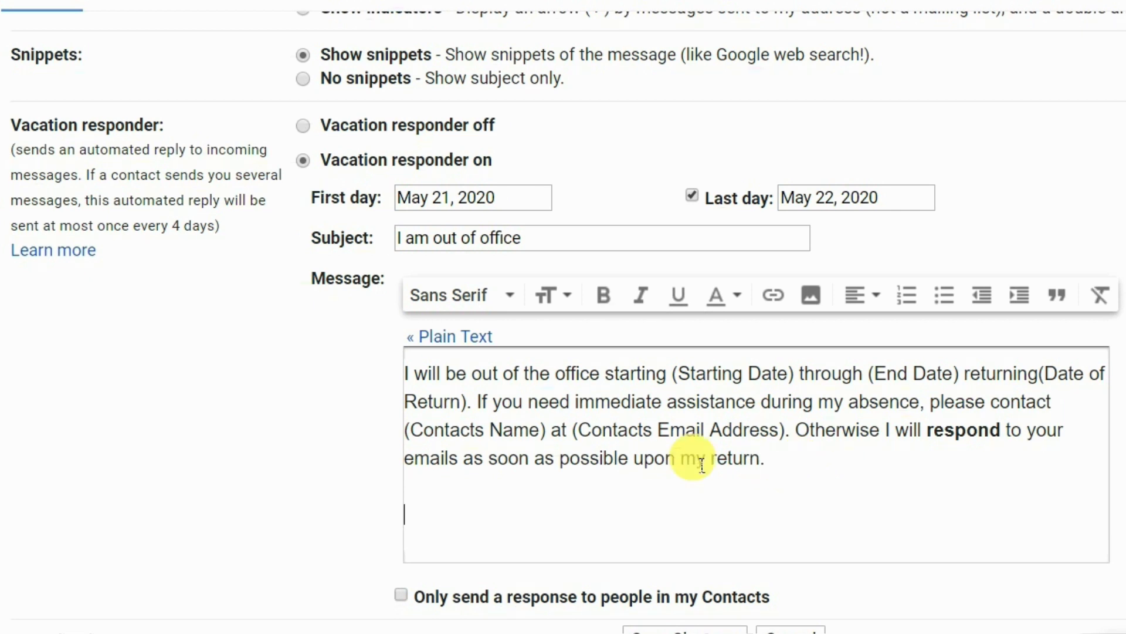
text(Regards)
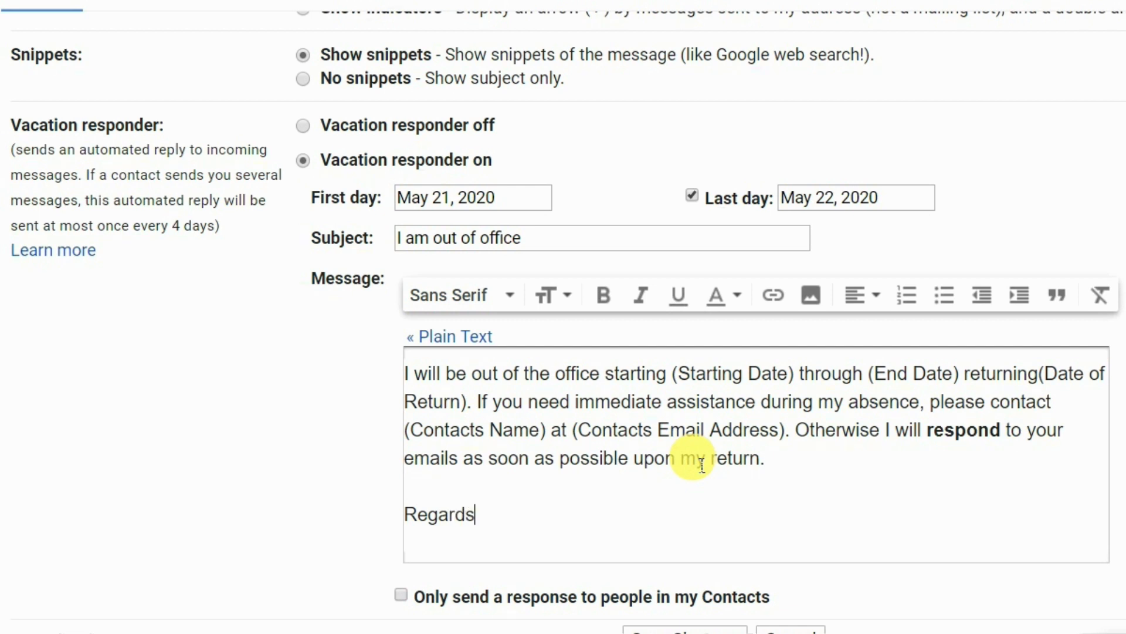
key(Return)
text(SKS)
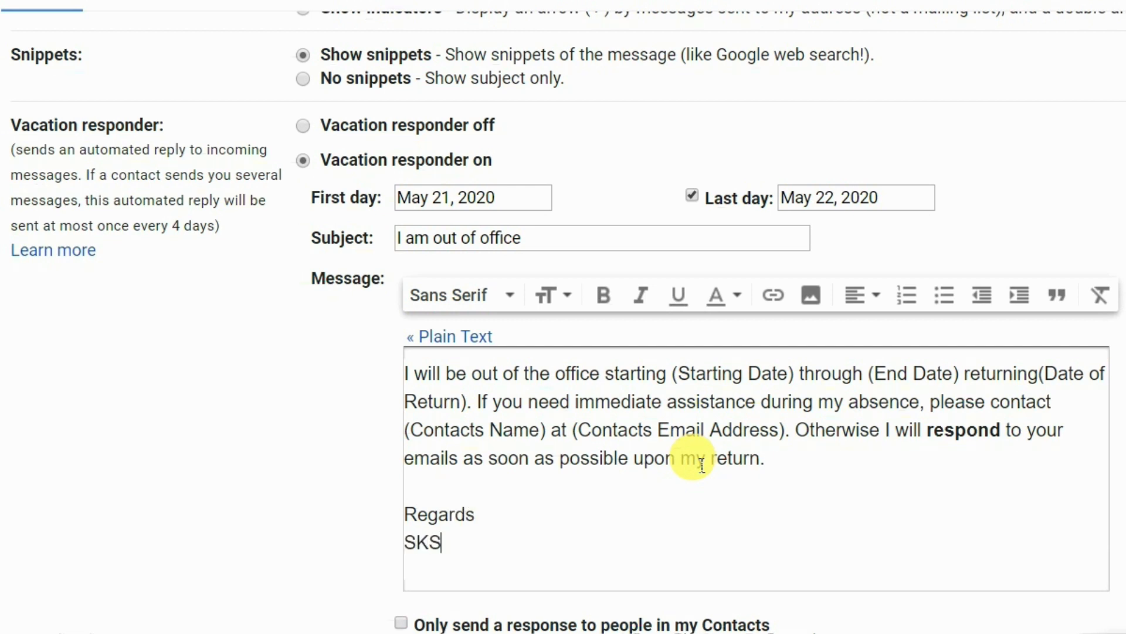
key(Return)
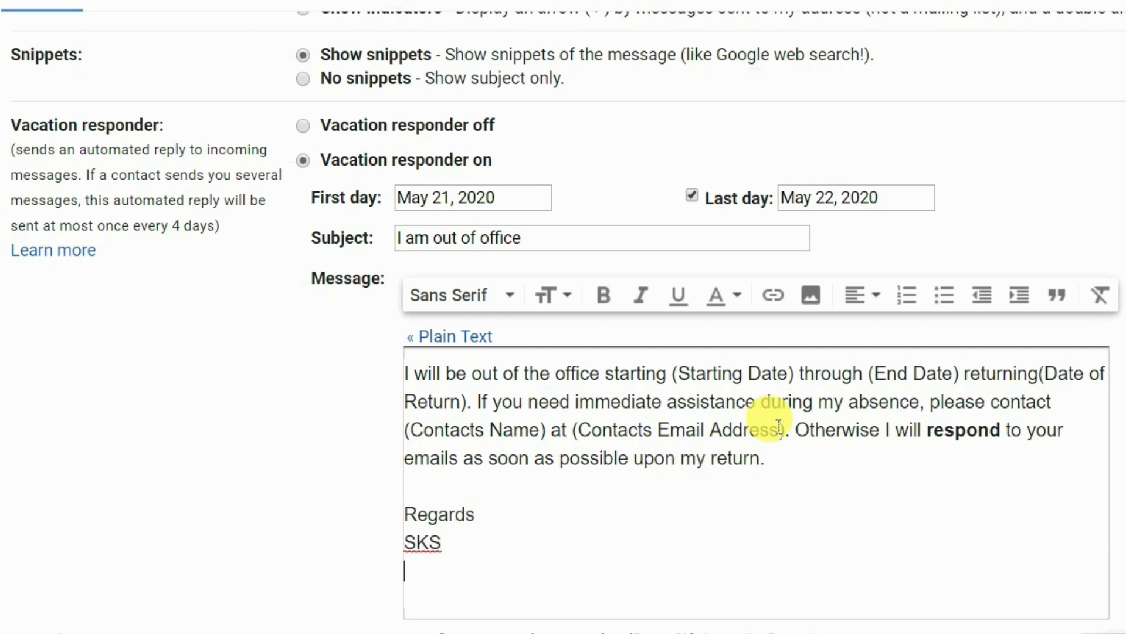
scroll(755, 453, down, 2)
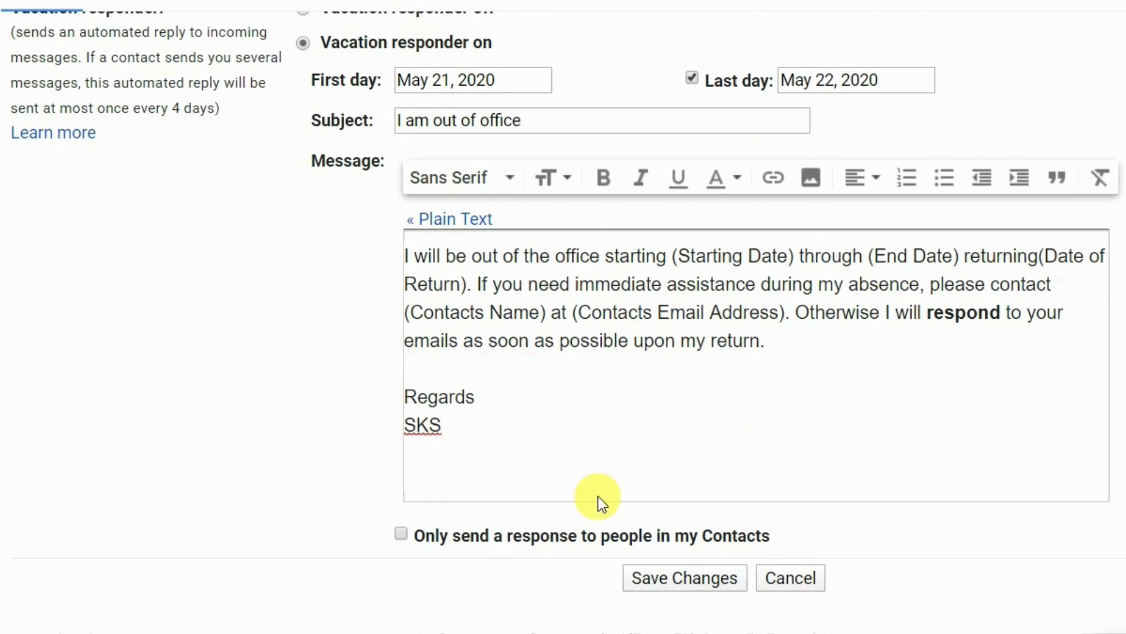
key(Up)
key(Up)
key(BackSpace)
Step: Review the vacation responder settings and save the changes
scroll(623, 226, up, 2)
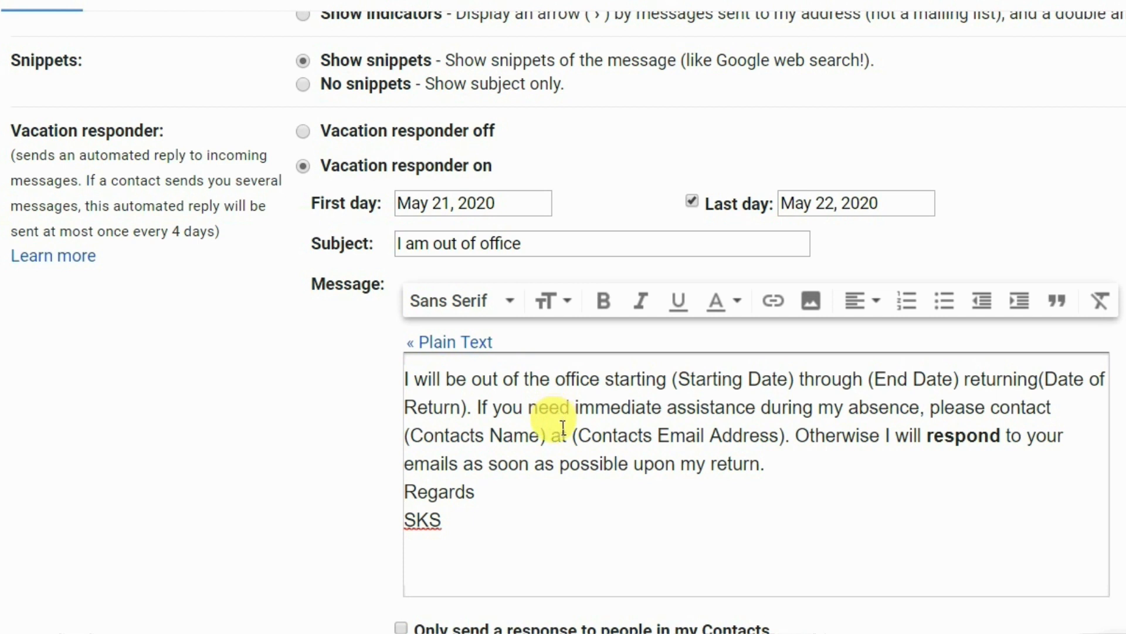
scroll(548, 433, down, 2)
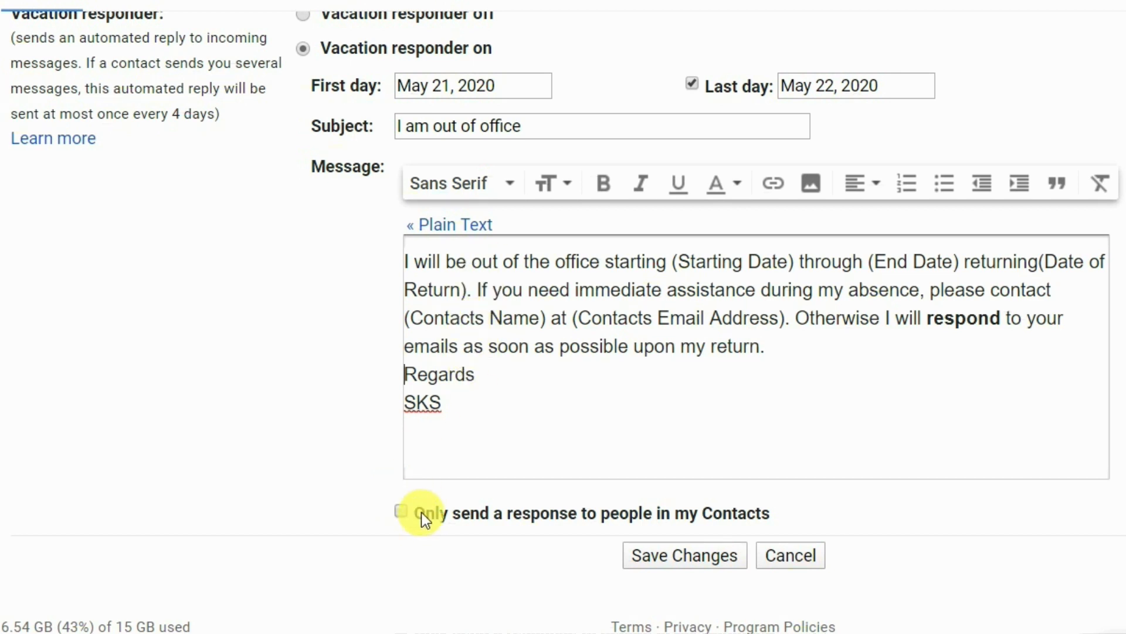
click(403, 512)
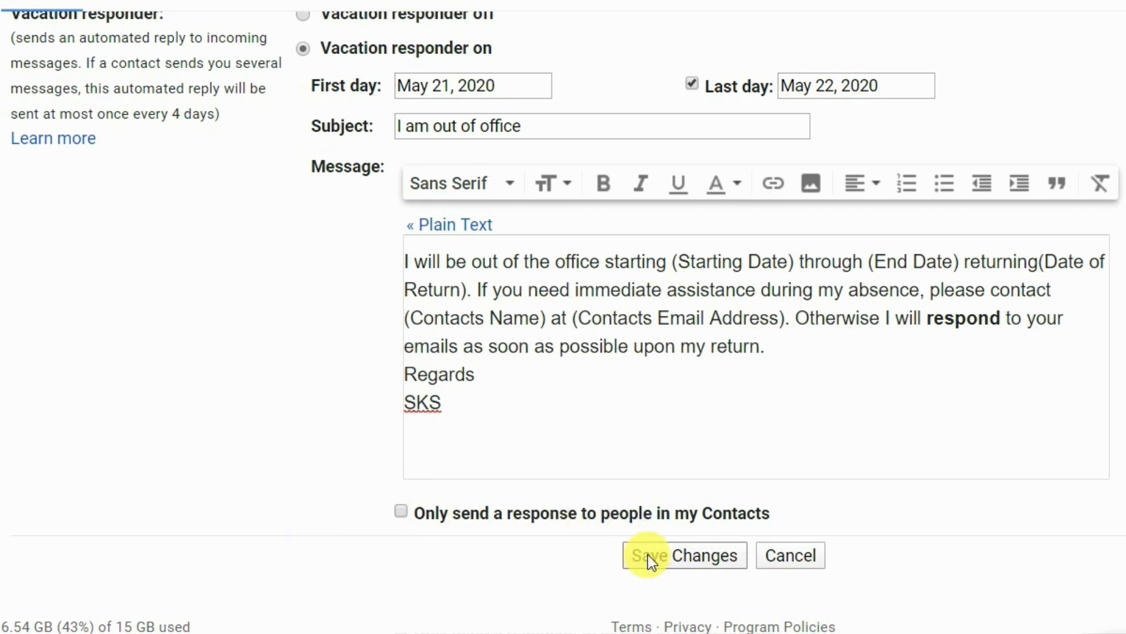
scroll(565, 353, up, 2)
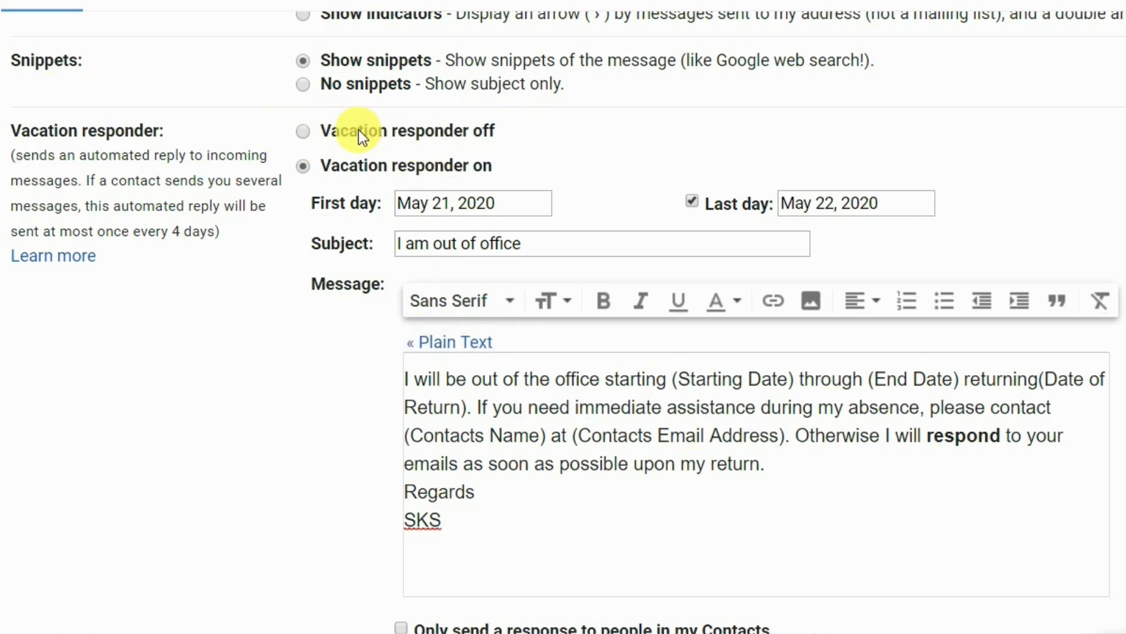
scroll(439, 513, down, 2)
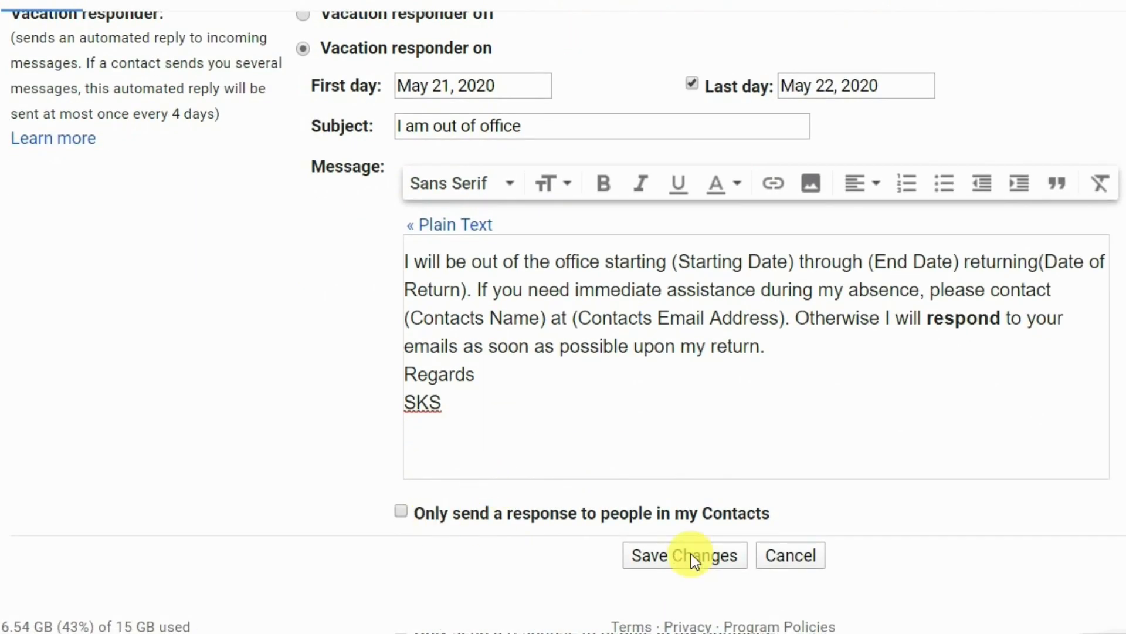
click(666, 562)
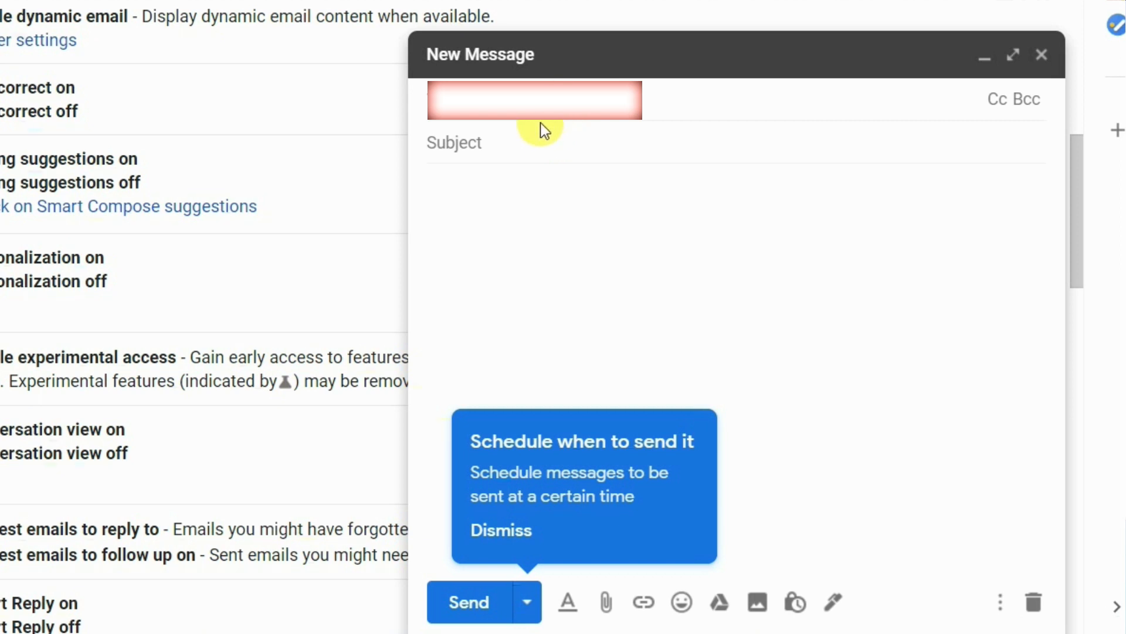
Step: Send a test mail with 'hi' as both subject and body
click(541, 142)
text(hi)
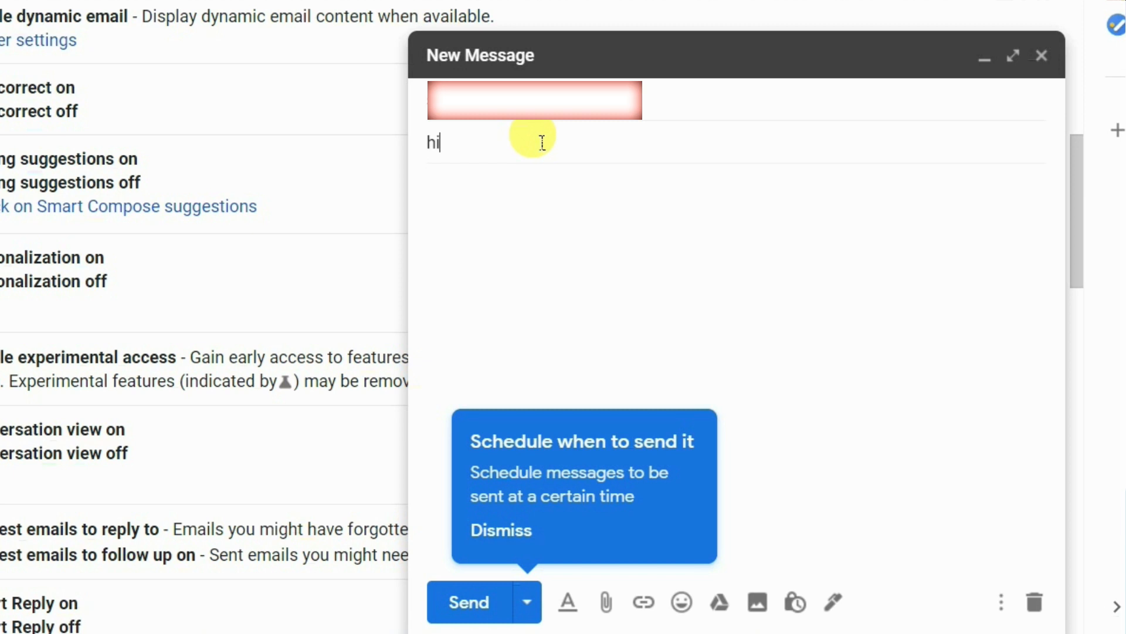
click(544, 213)
text(hi)
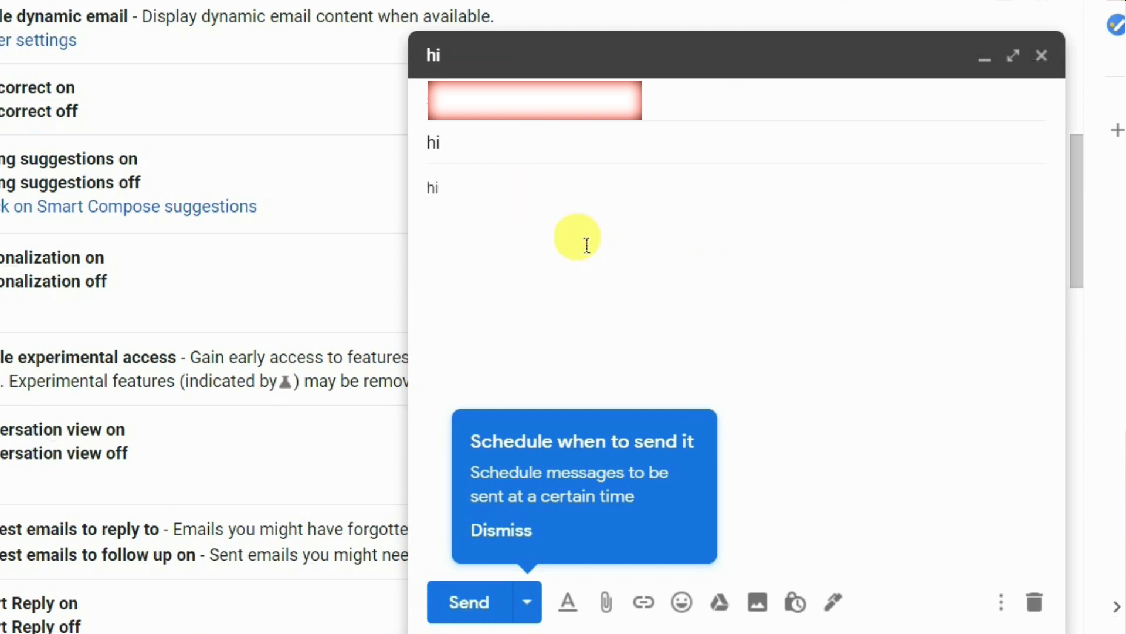
click(477, 604)
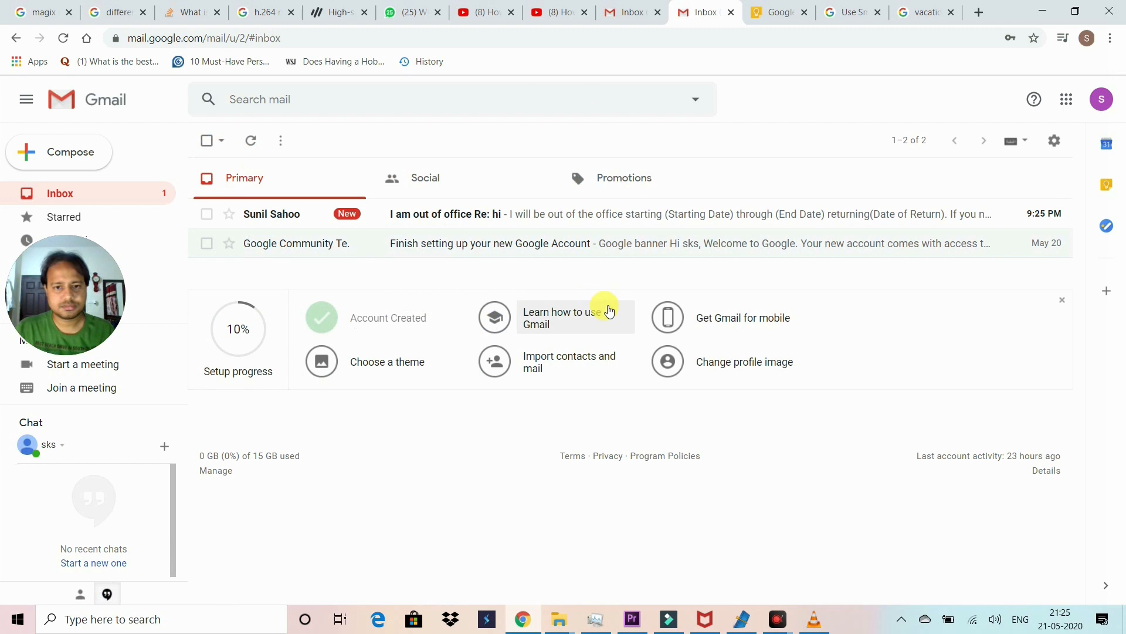
Step: Open the 'I am out of office Re: hi' auto-reply and read its message text
click(440, 218)
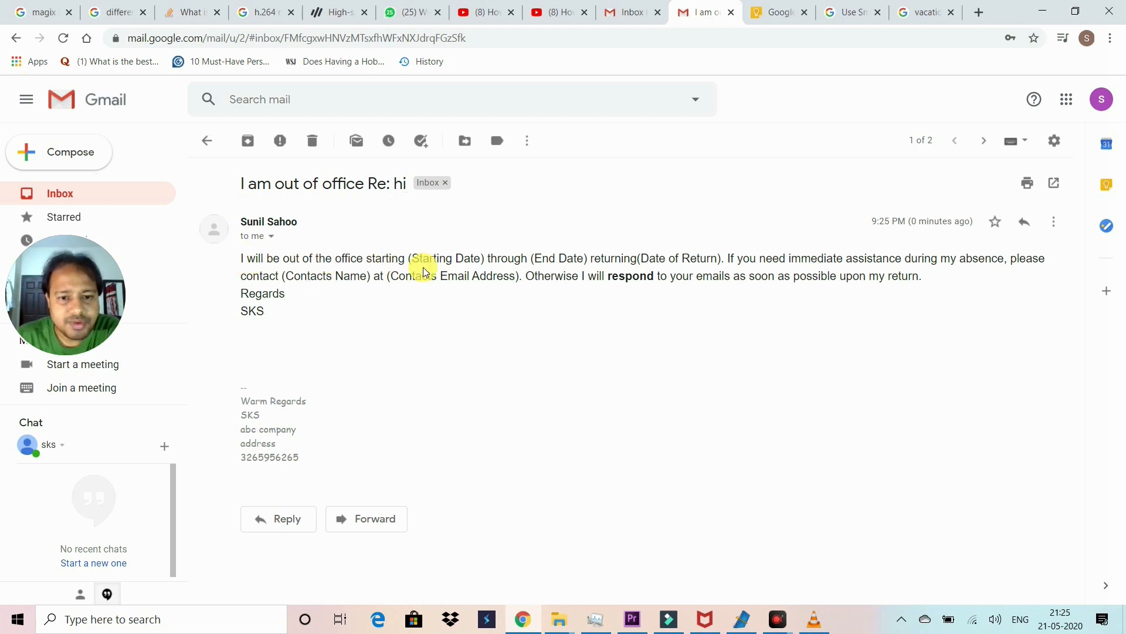
drag(486, 259, 411, 259)
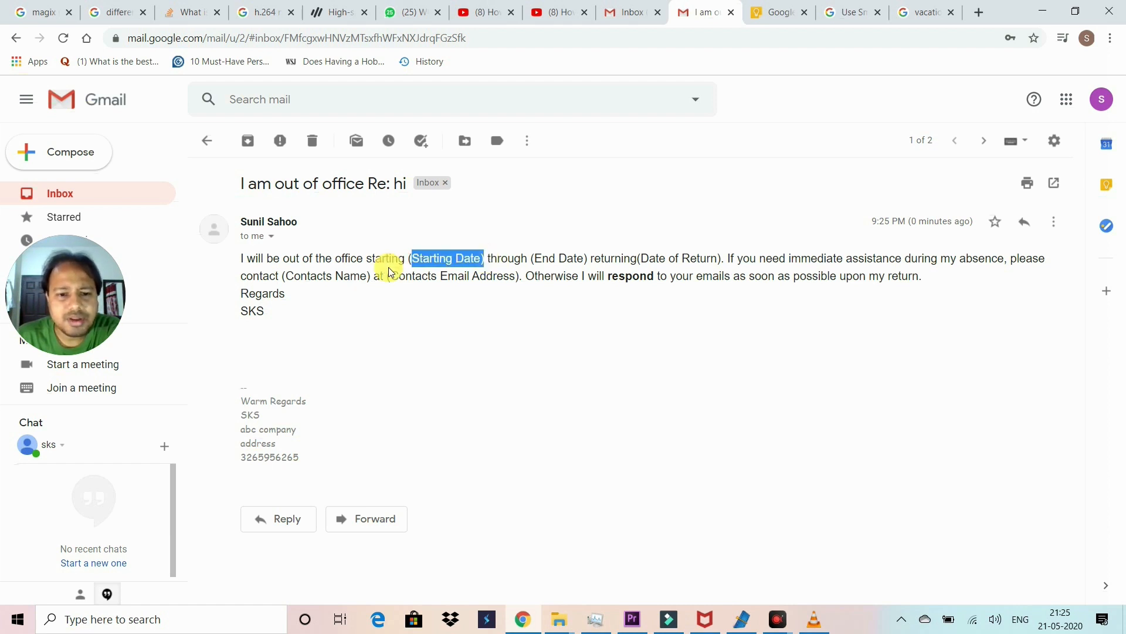
click(315, 320)
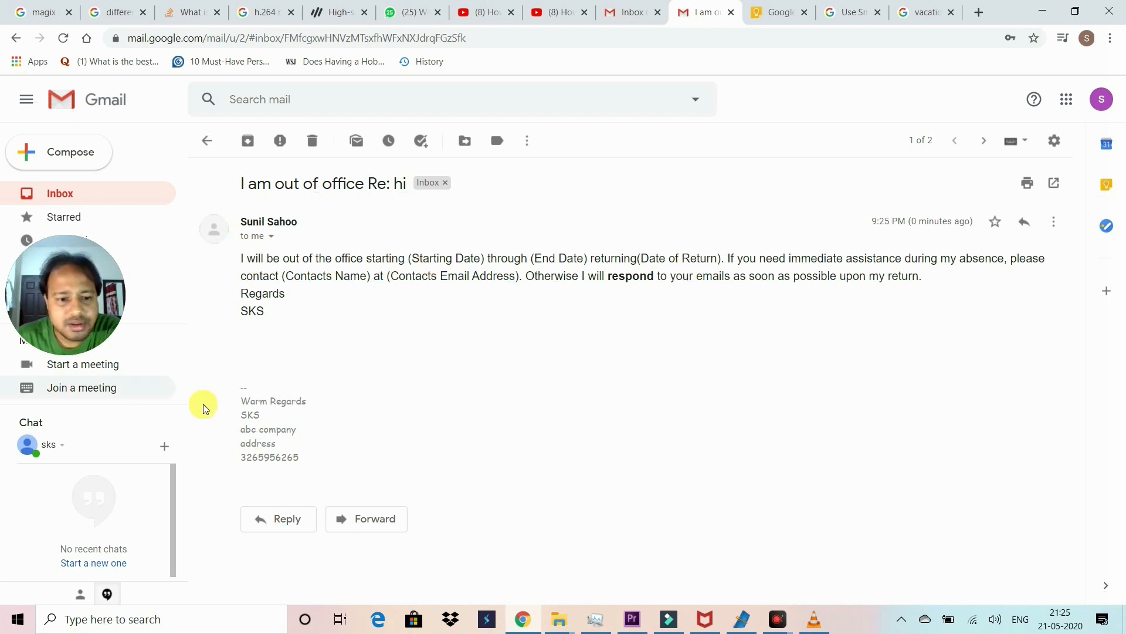
click(409, 454)
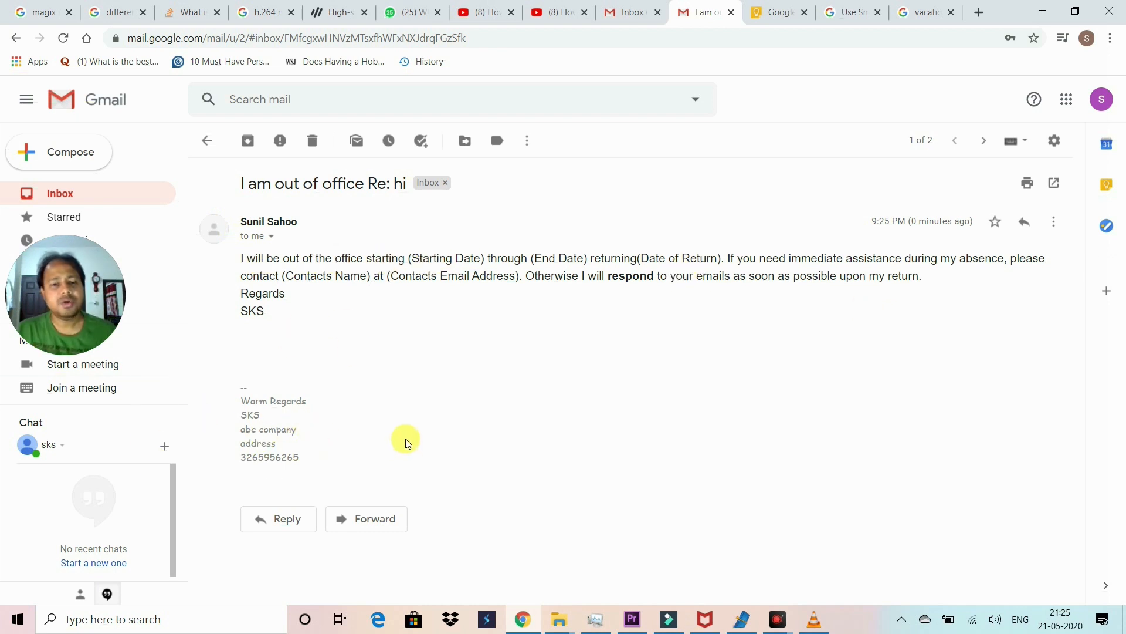